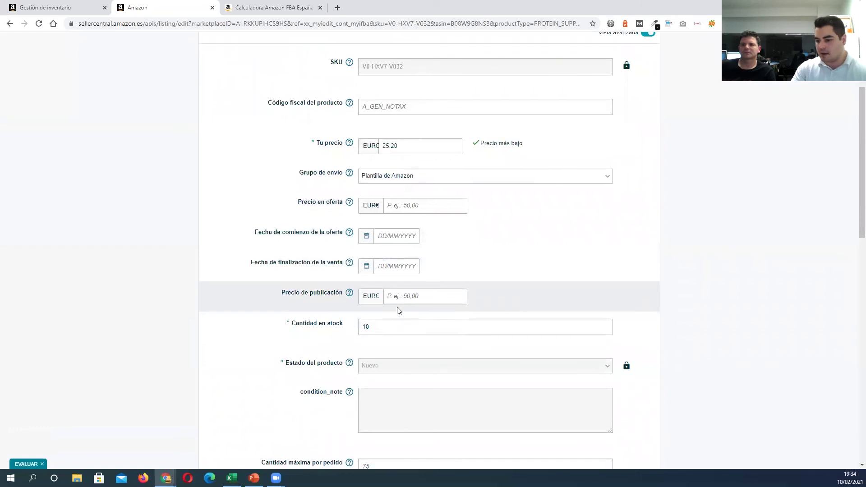
# Step: Review the listing's offer fields, down to the offers on other Amazon marketplaces
pyautogui.scroll(-4, 393, 324)
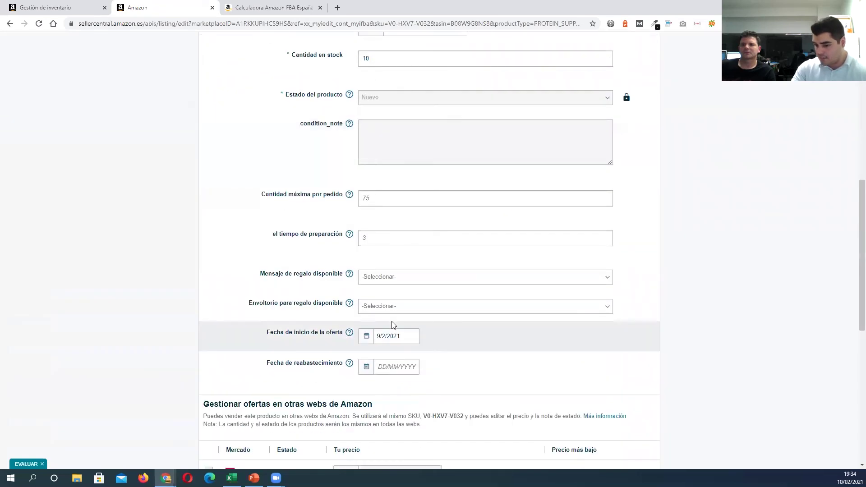
pyautogui.scroll(-6, 392, 325)
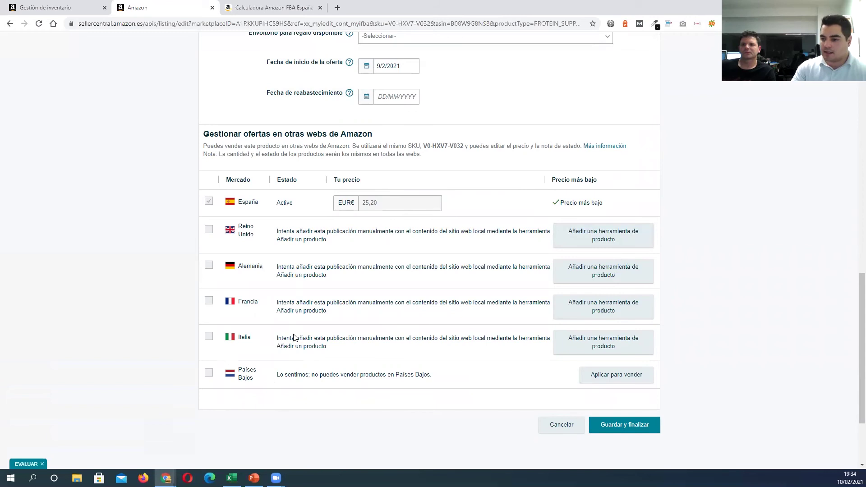
pyautogui.scroll(15, 294, 337)
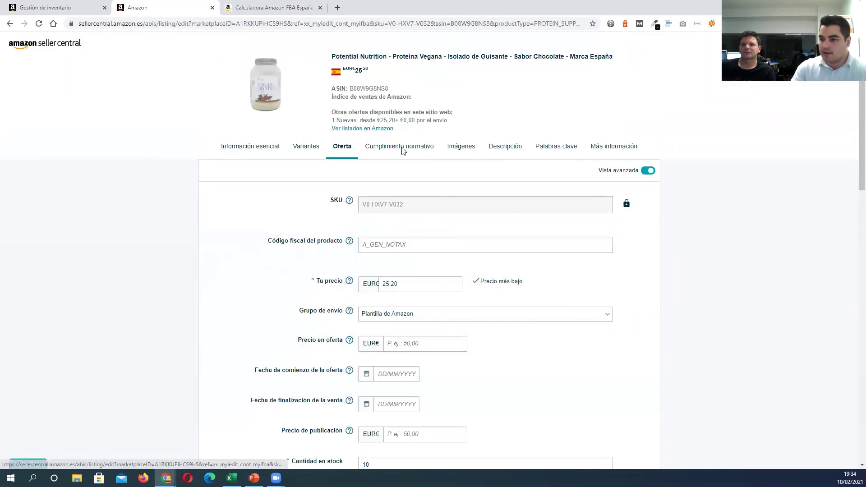
# Step: Open the listing's regulatory compliance section and inspect the battery composition options without choosing one
pyautogui.click(402, 152)
pyautogui.scroll(-1, 346, 235)
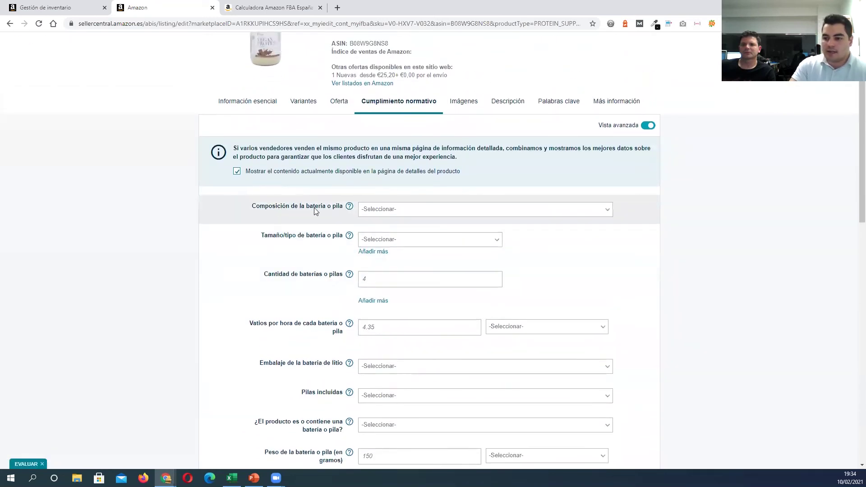
pyautogui.click(384, 210)
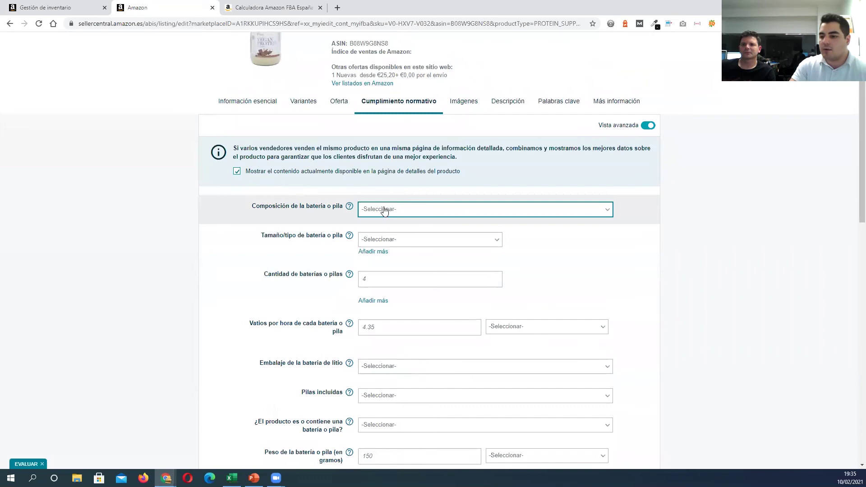
pyautogui.click(358, 211)
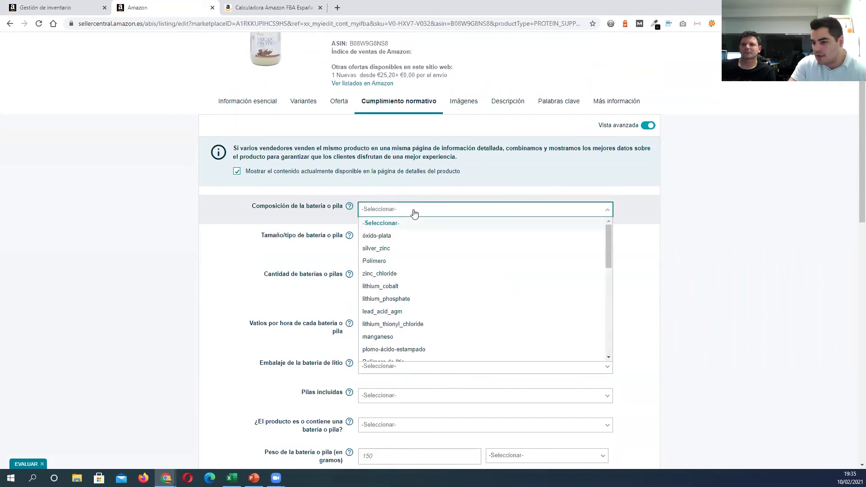
pyautogui.click(786, 170)
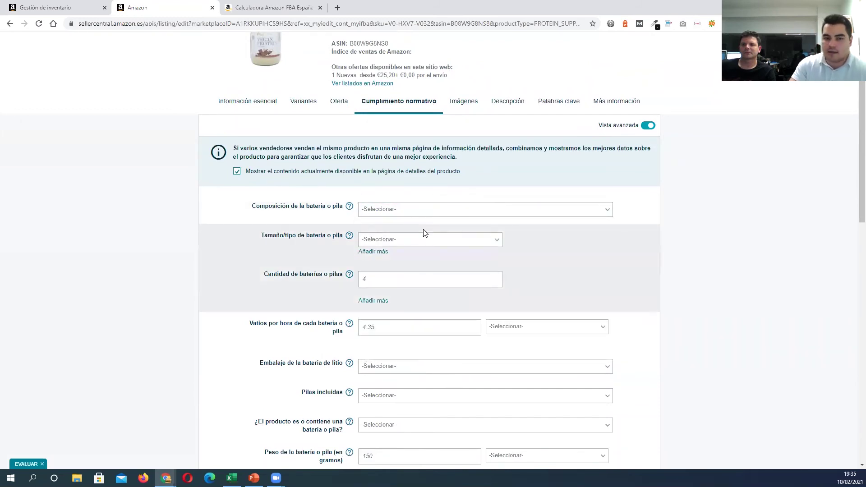
# Step: Open the listing's images section and review the active product images and the slots for uploading more
pyautogui.scroll(1, 426, 230)
pyautogui.click(465, 149)
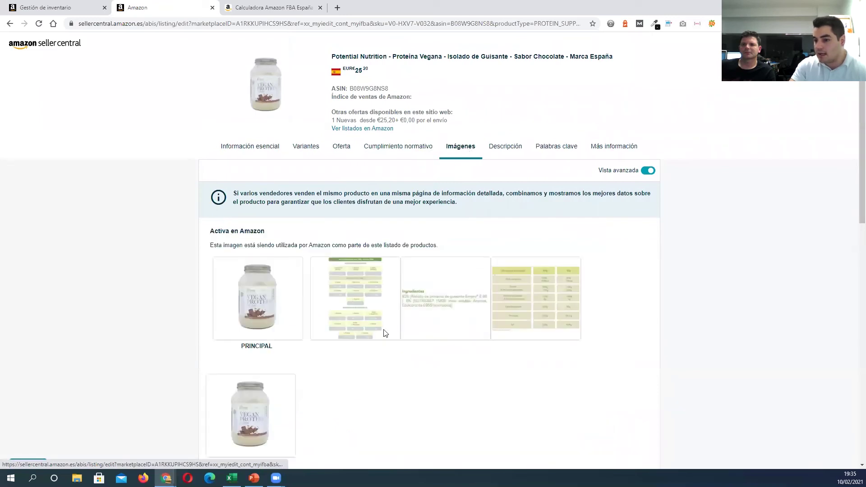
pyautogui.scroll(-7, 384, 333)
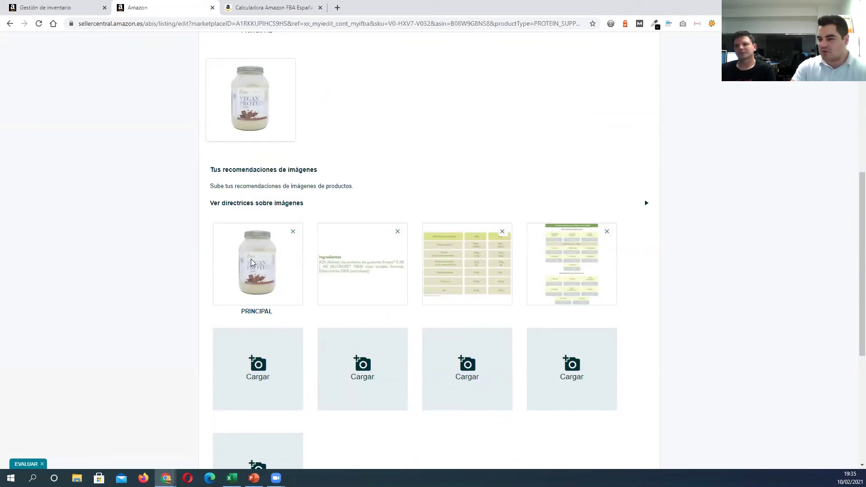
pyautogui.scroll(6, 344, 291)
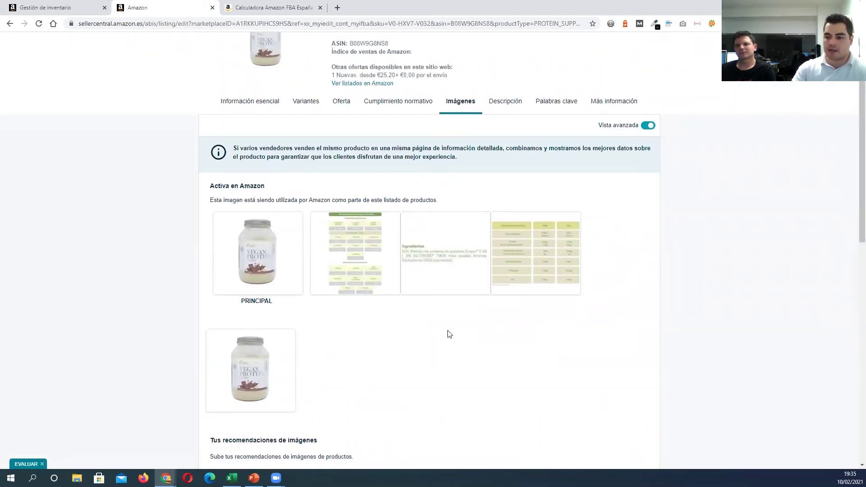
pyautogui.scroll(1, 444, 335)
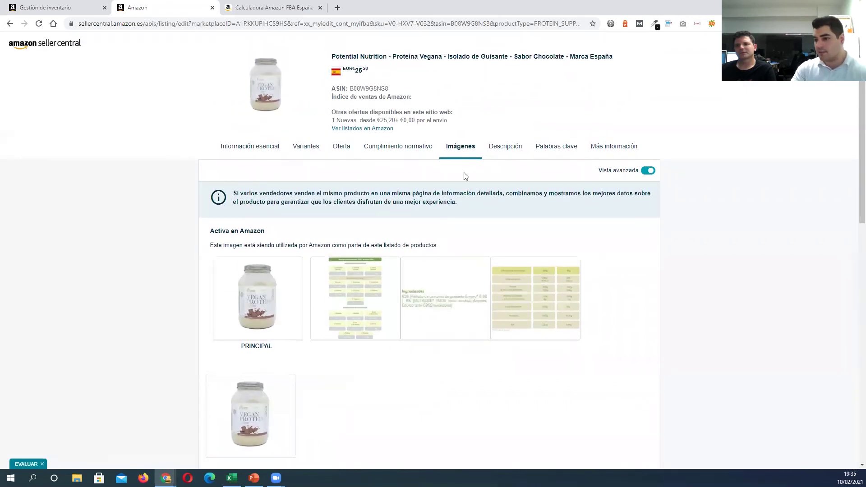
# Step: Open the listing's description section and examine the five key feature bullets and the product description text
pyautogui.click(497, 149)
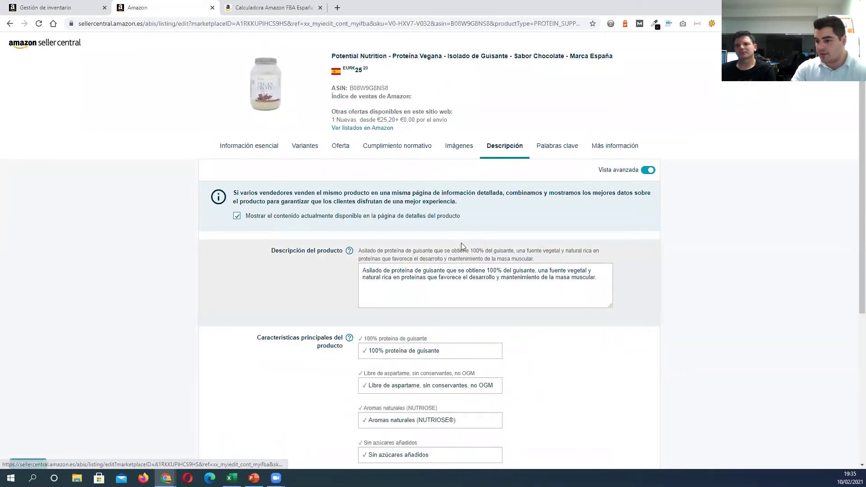
pyautogui.scroll(-2, 461, 243)
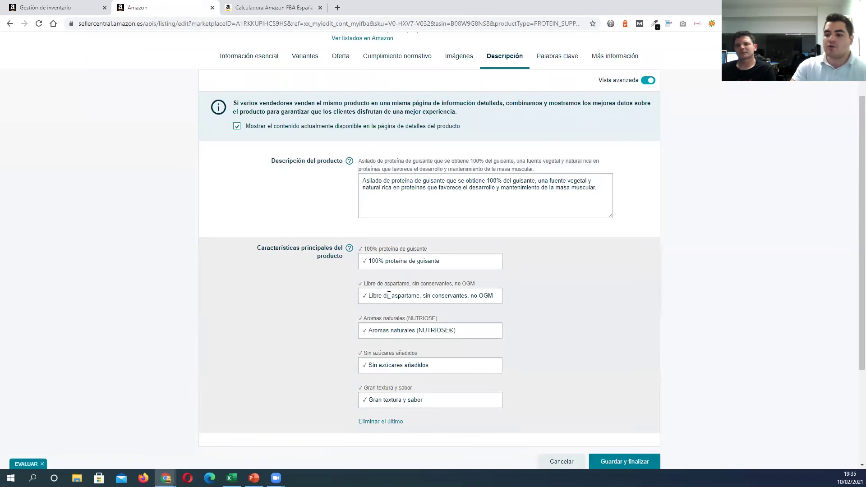
pyautogui.scroll(-1, 389, 296)
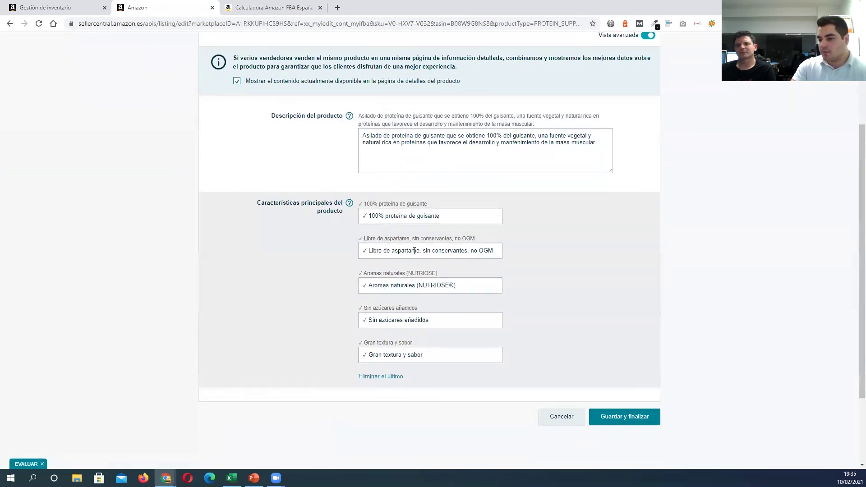
pyautogui.moveTo(445, 218); pyautogui.dragTo(346, 222)
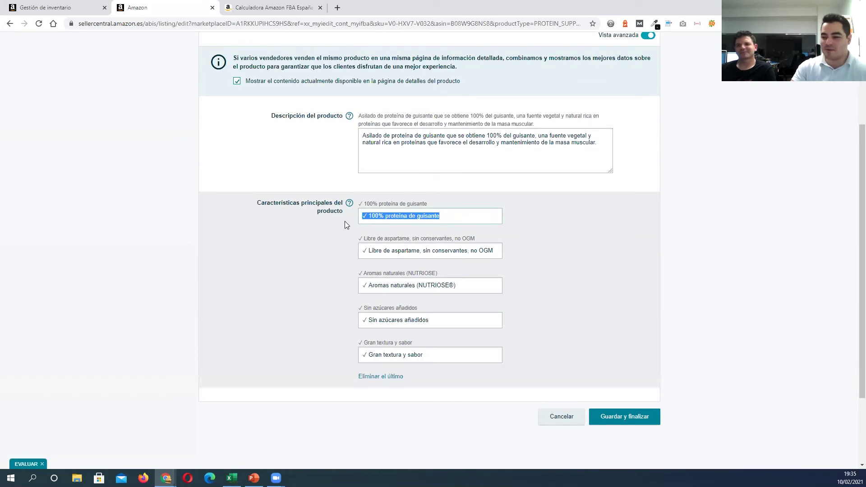
pyautogui.tripleClick(377, 220)
pyautogui.click(370, 217)
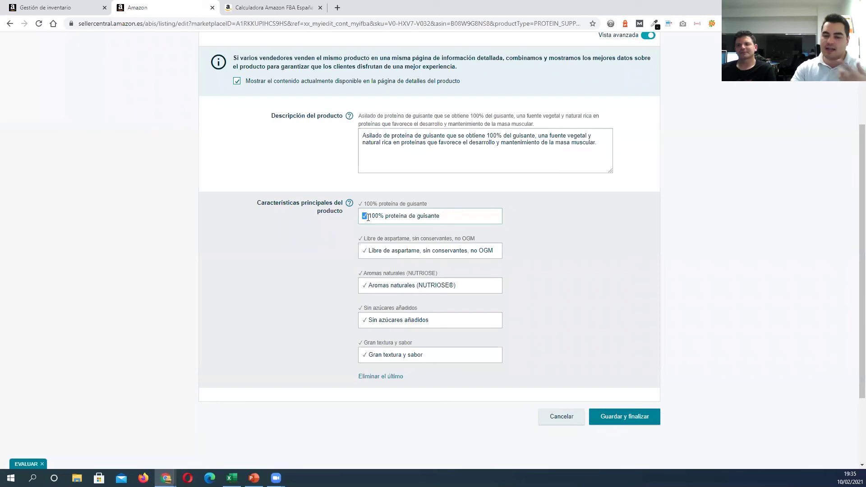
pyautogui.tripleClick(404, 212)
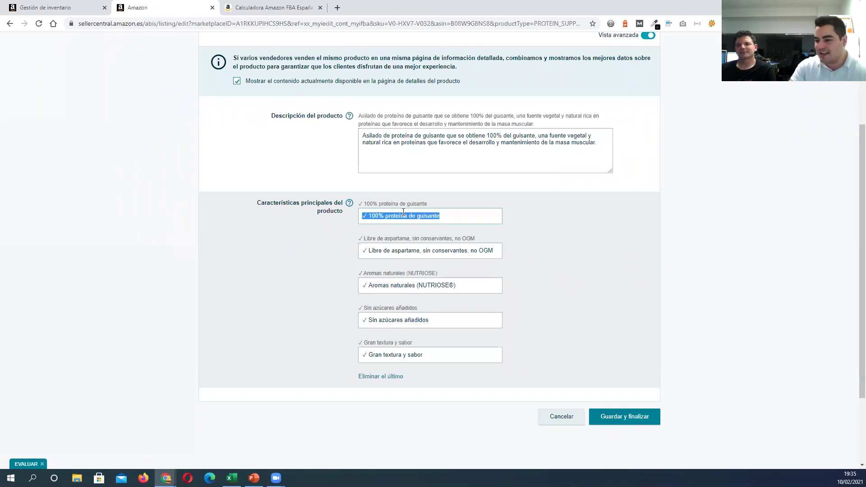
pyautogui.tripleClick(413, 251)
pyautogui.press('Return')
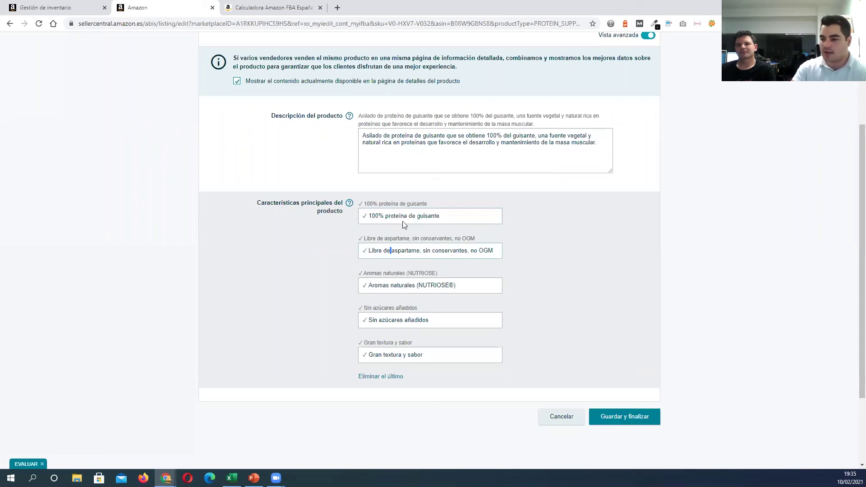
pyautogui.scroll(3, 376, 275)
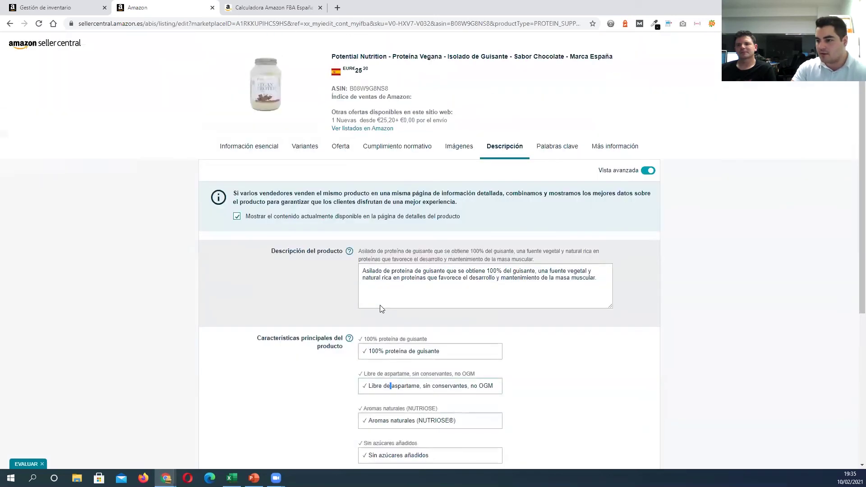
pyautogui.moveTo(600, 278); pyautogui.dragTo(336, 266)
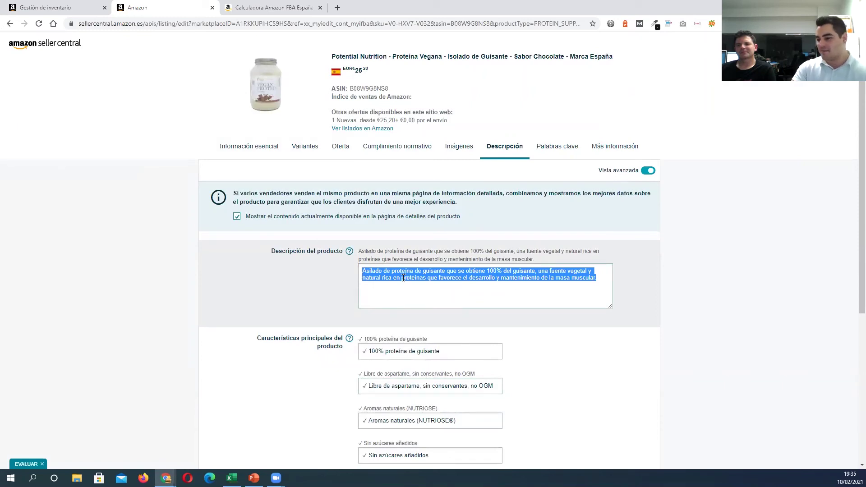
# Step: Open the listing's keywords section and read through the full list of search terms
pyautogui.click(545, 157)
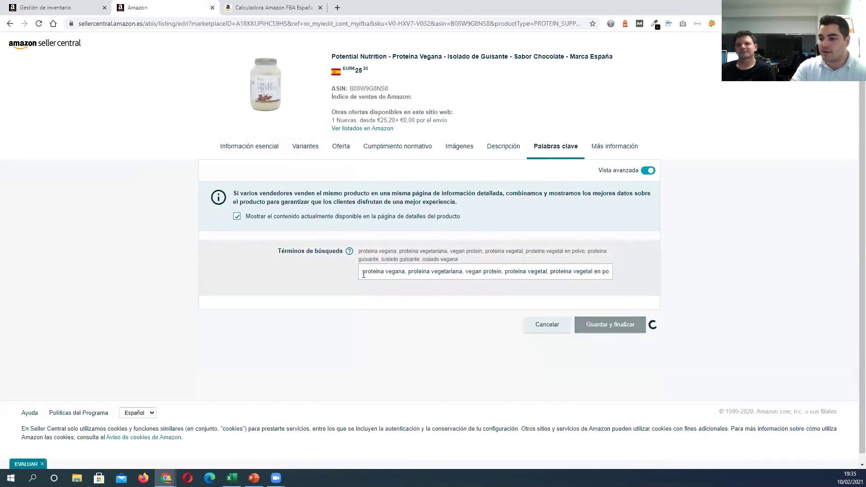
pyautogui.moveTo(364, 275); pyautogui.dragTo(711, 275)
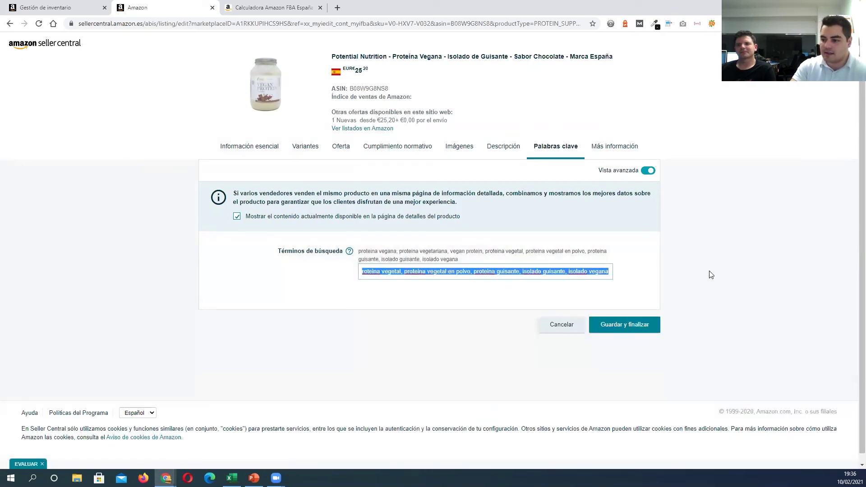
pyautogui.click(583, 283)
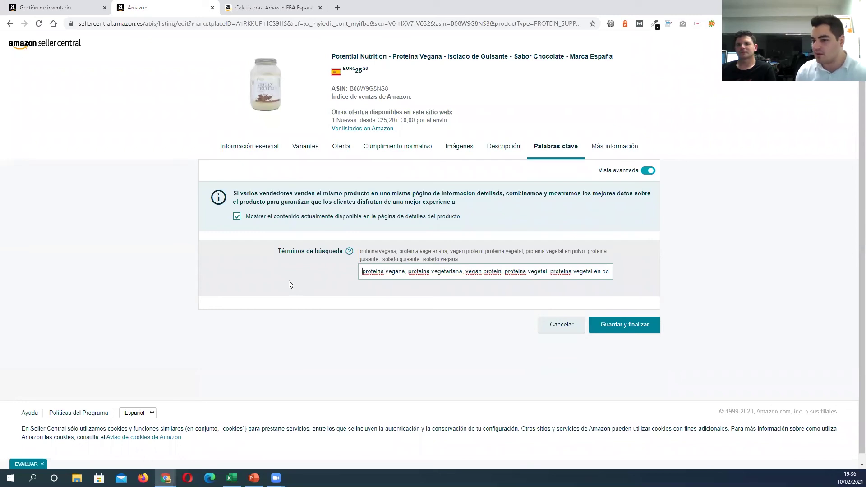
pyautogui.moveTo(363, 272); pyautogui.dragTo(521, 270)
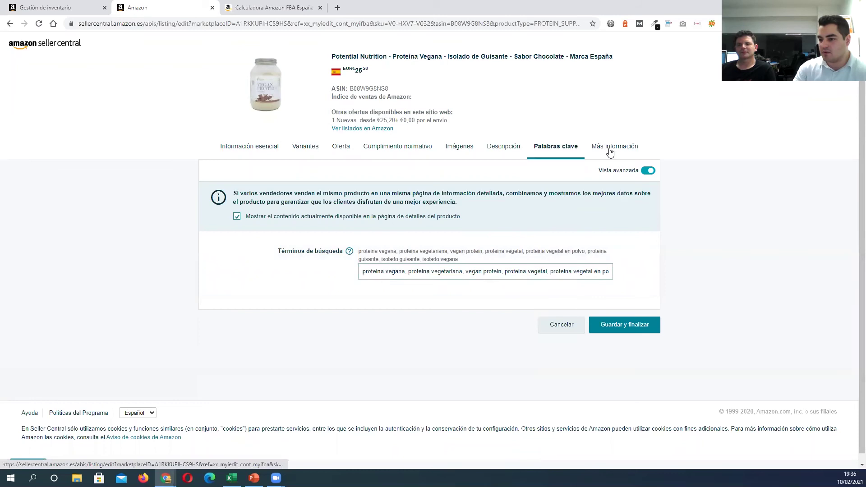
# Step: Open the listing's additional information section and review its attributes, including product dimensions, weight and flavour
pyautogui.click(612, 152)
pyautogui.scroll(-5, 359, 406)
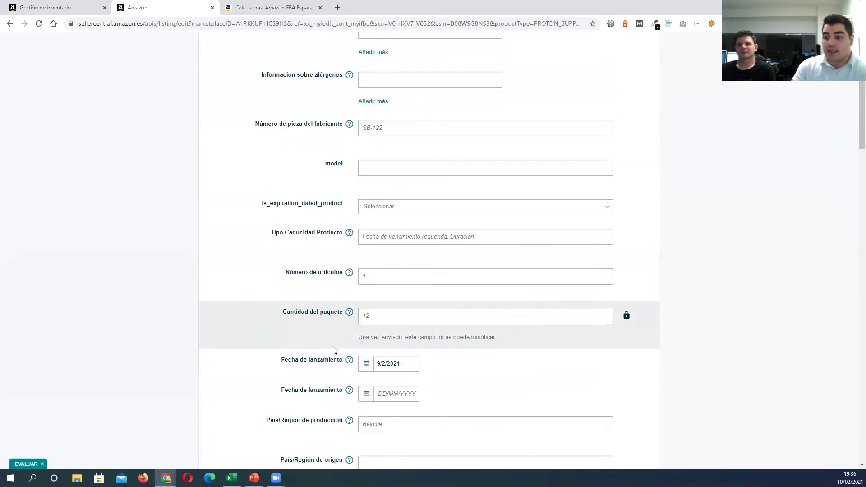
pyautogui.scroll(5, 343, 339)
pyautogui.click(384, 258)
pyautogui.scroll(-12, 385, 264)
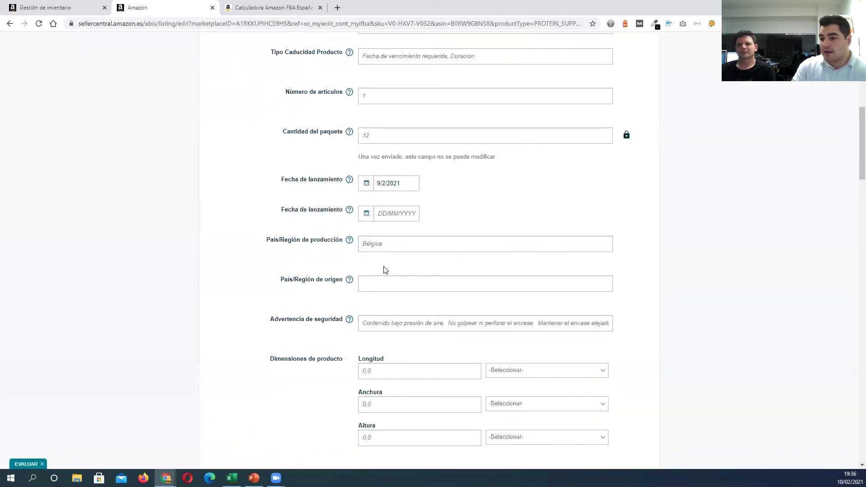
pyautogui.scroll(-4, 384, 269)
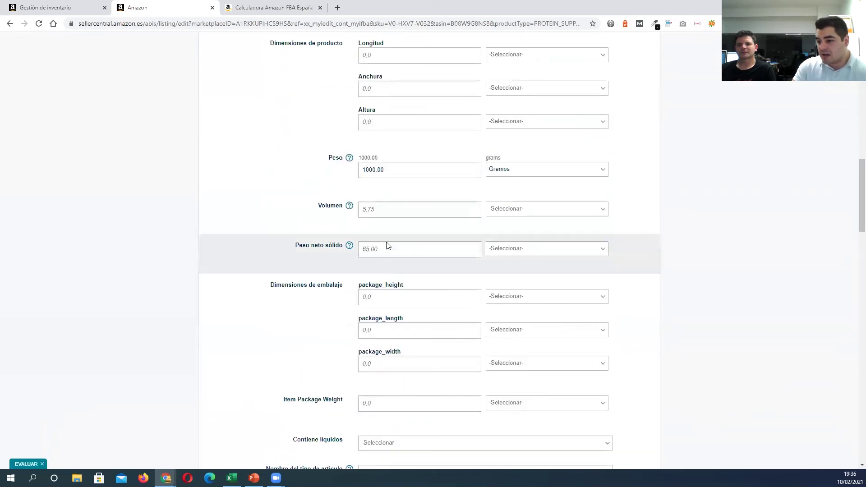
pyautogui.moveTo(392, 166); pyautogui.dragTo(360, 170)
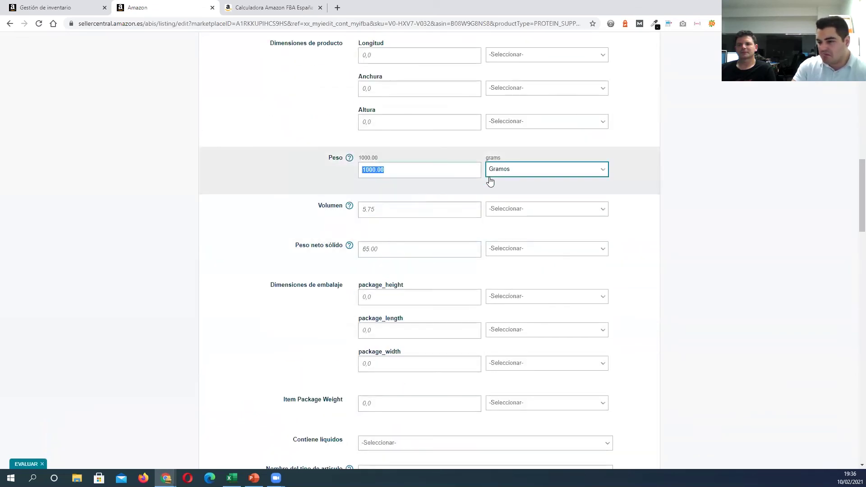
pyautogui.scroll(-12, 488, 180)
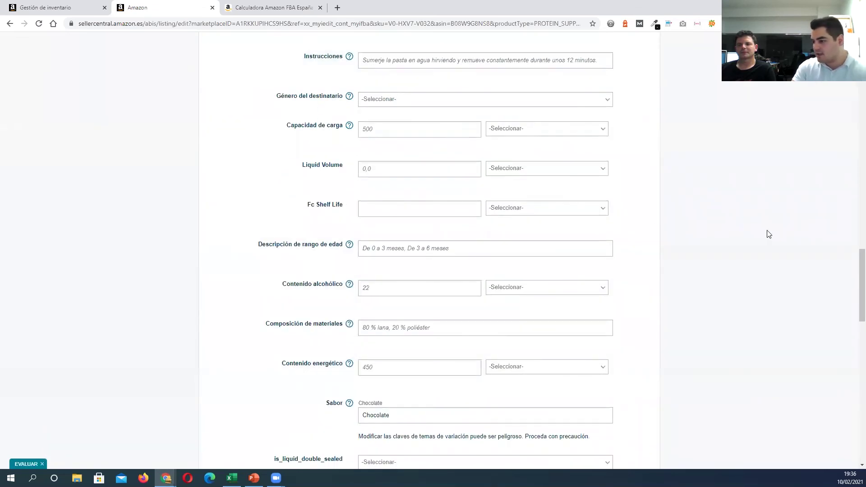
pyautogui.moveTo(855, 270); pyautogui.dragTo(853, 94)
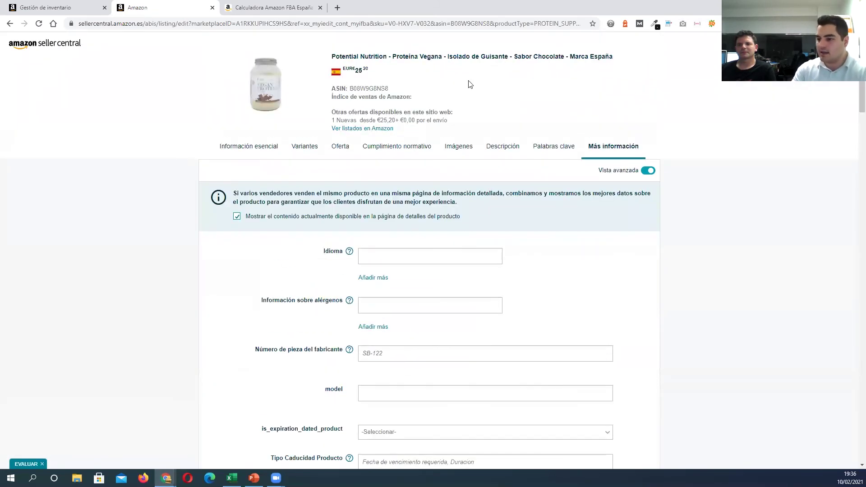
# Step: Leave the listing editor for the inventory management list and check the chocolate vegan protein's public Amazon product page
pyautogui.click(36, 45)
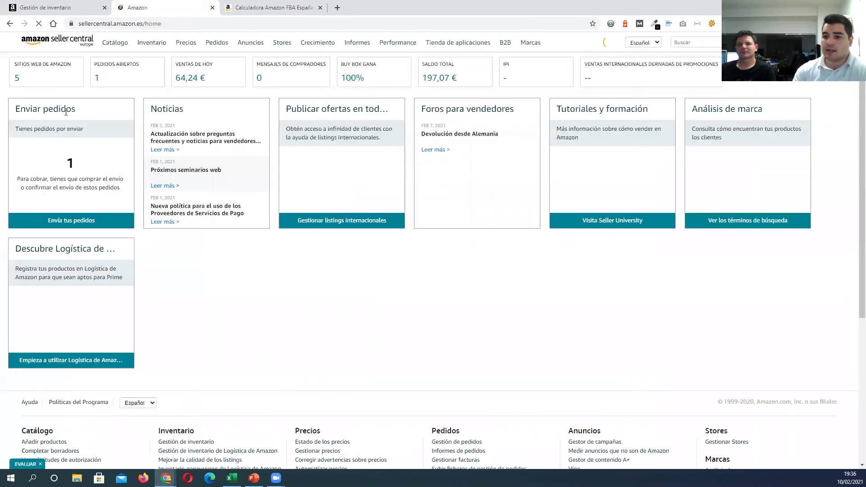
pyautogui.moveTo(112, 66)
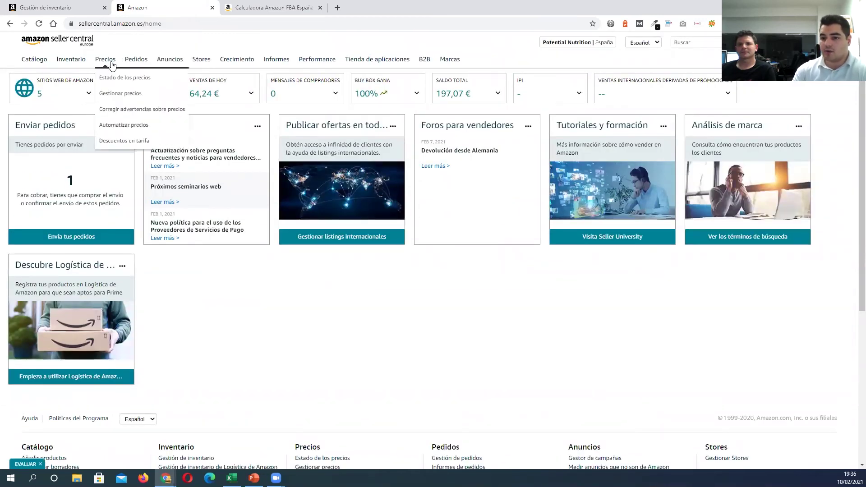
pyautogui.moveTo(71, 60)
pyautogui.click(75, 78)
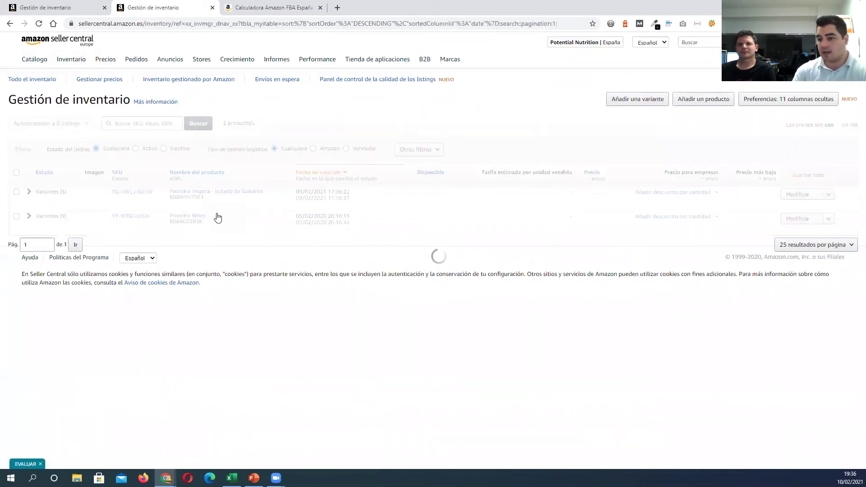
pyautogui.click(184, 194)
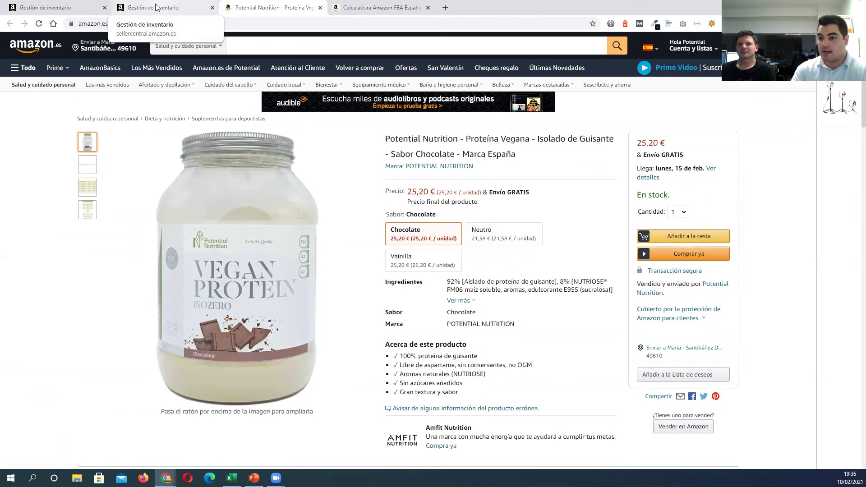
pyautogui.click(156, 7)
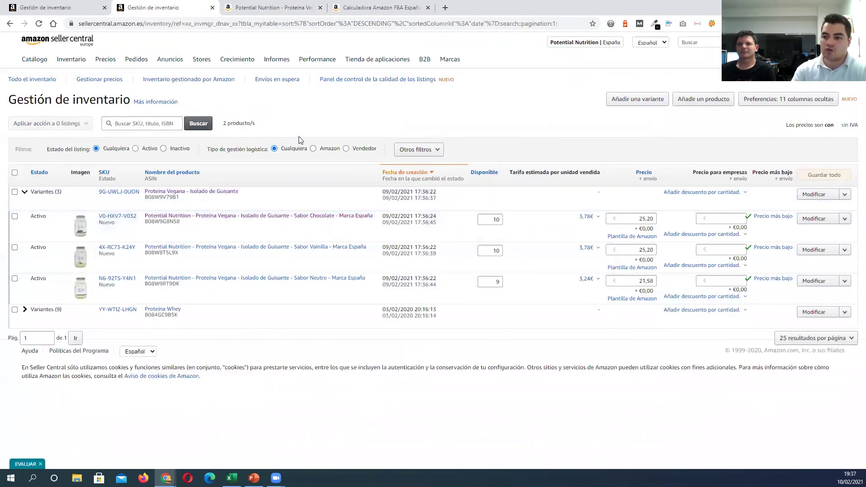
# Step: Return to the chocolate vegan protein's public Amazon product page and examine its title, price and purchase details
pyautogui.moveTo(317, 59)
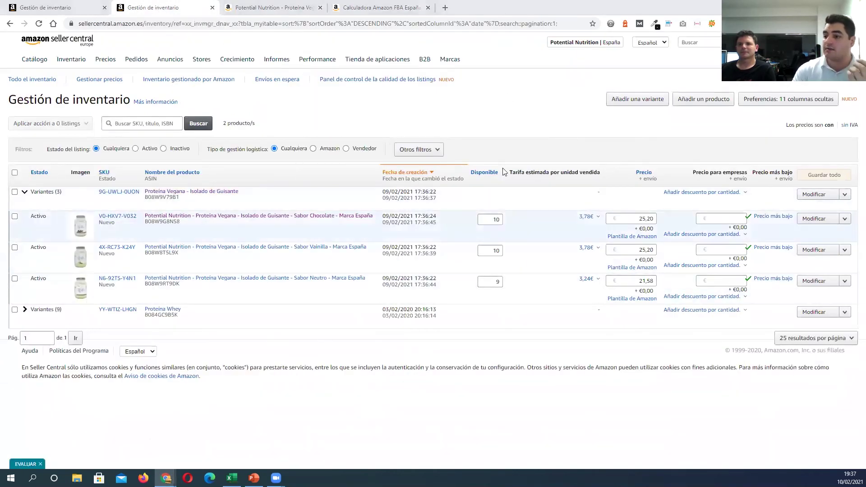
pyautogui.click(271, 14)
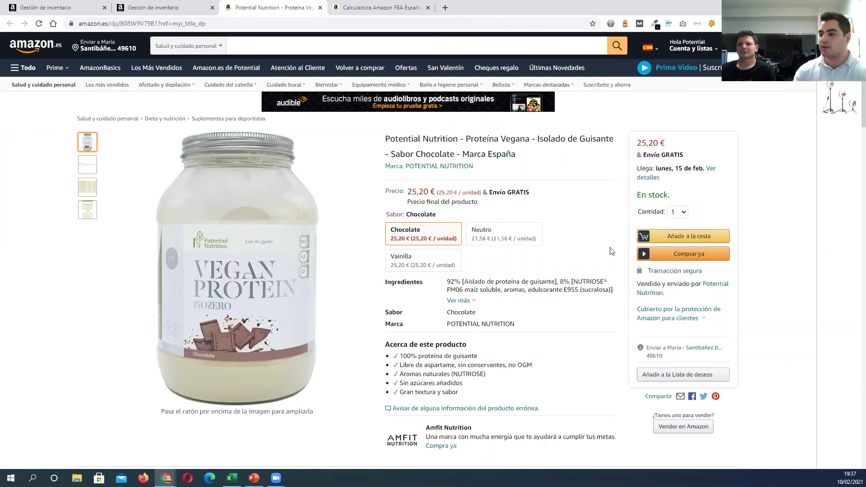
pyautogui.moveTo(644, 137); pyautogui.dragTo(773, 292)
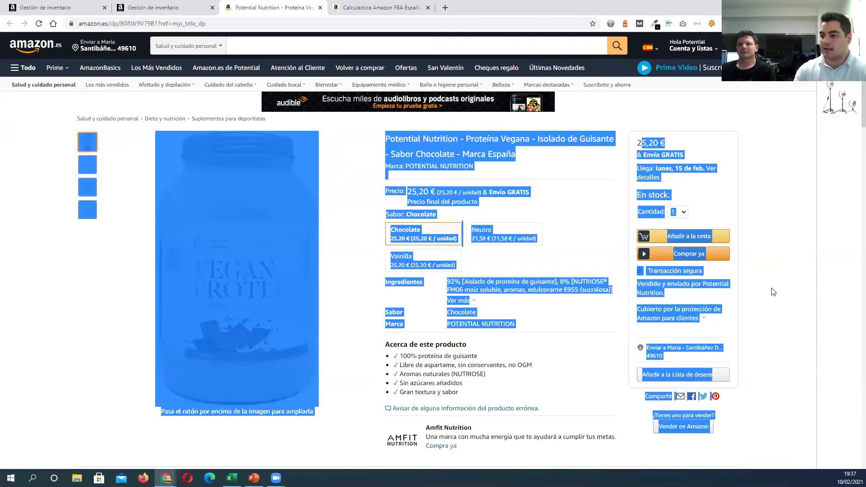
pyautogui.click(773, 292)
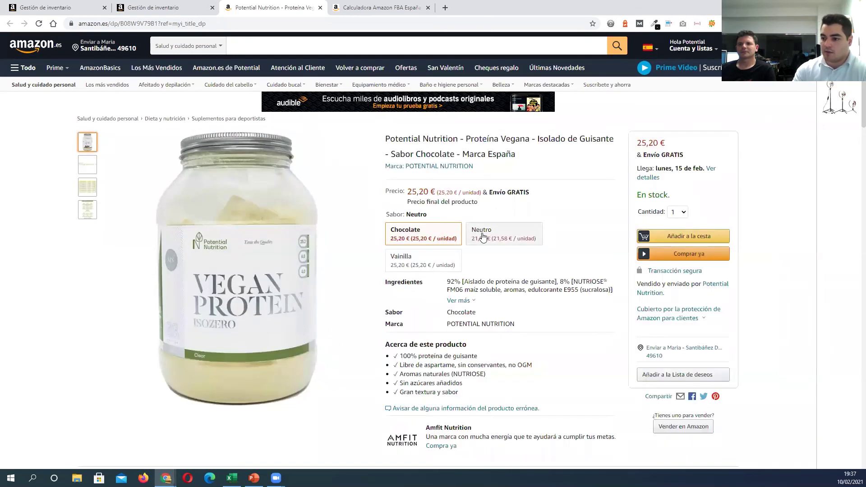
# Step: Compare the flavour variations on the public product page by selecting Vainilla and finally Neutro
pyautogui.click(483, 237)
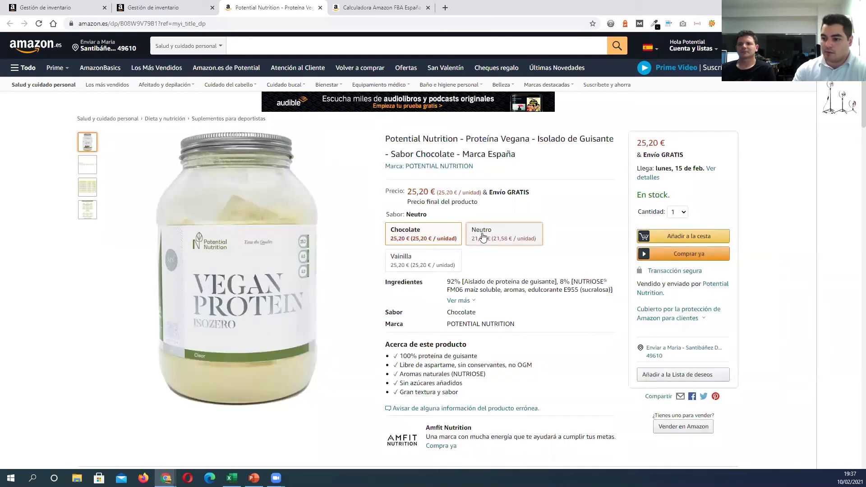
pyautogui.click(425, 242)
pyautogui.click(427, 268)
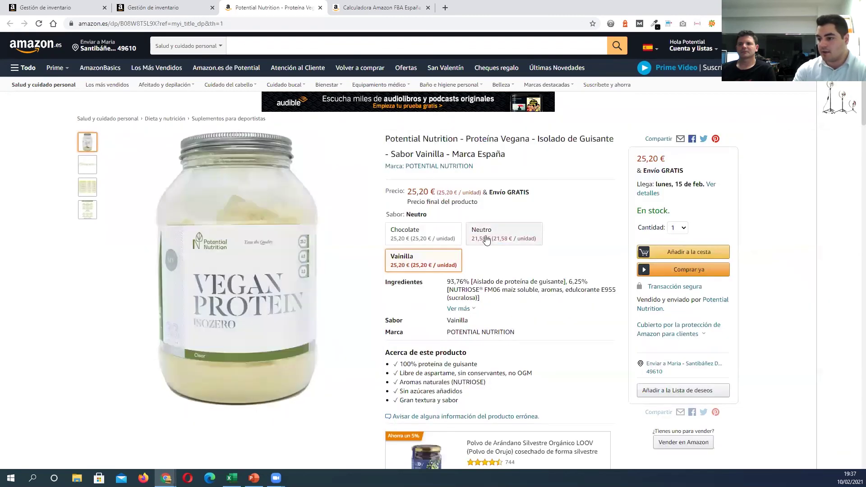
pyautogui.click(486, 240)
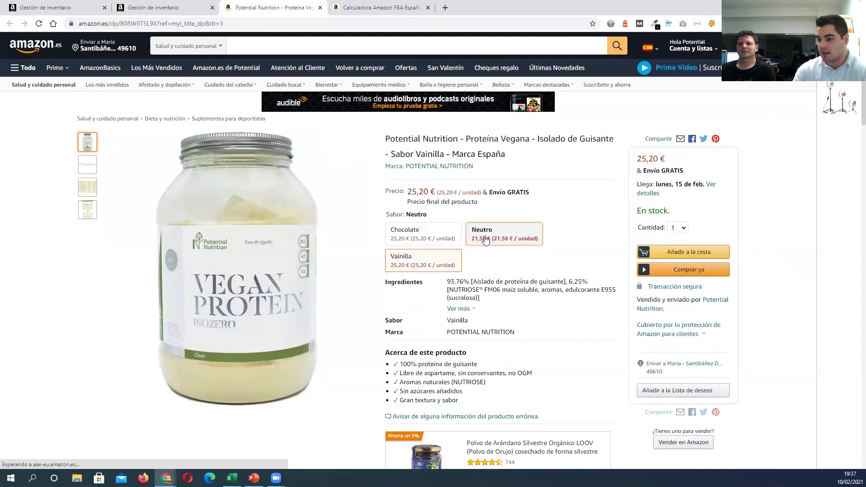
# Step: Review the Neutro variation's feature bullets, product description, ingredients and gallery images on its public page
pyautogui.scroll(-2, 414, 248)
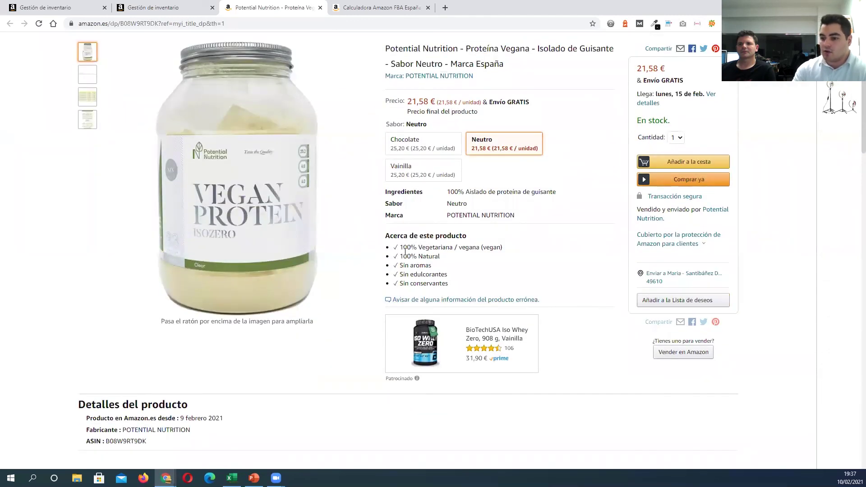
pyautogui.moveTo(404, 251); pyautogui.dragTo(459, 287)
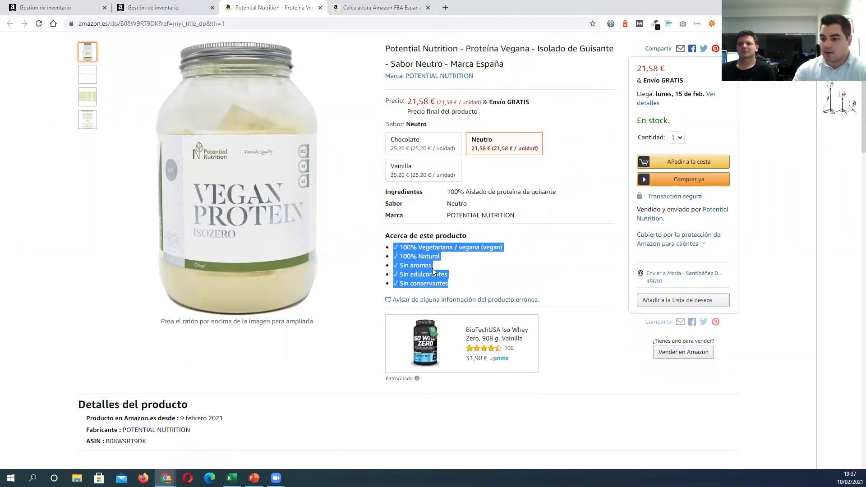
pyautogui.scroll(-8, 433, 271)
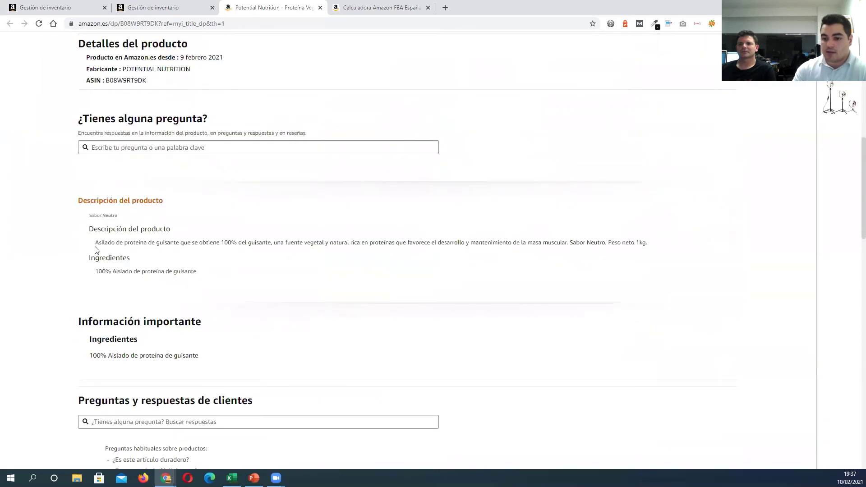
pyautogui.moveTo(95, 250); pyautogui.dragTo(352, 255)
pyautogui.moveTo(670, 254); pyautogui.dragTo(658, 249)
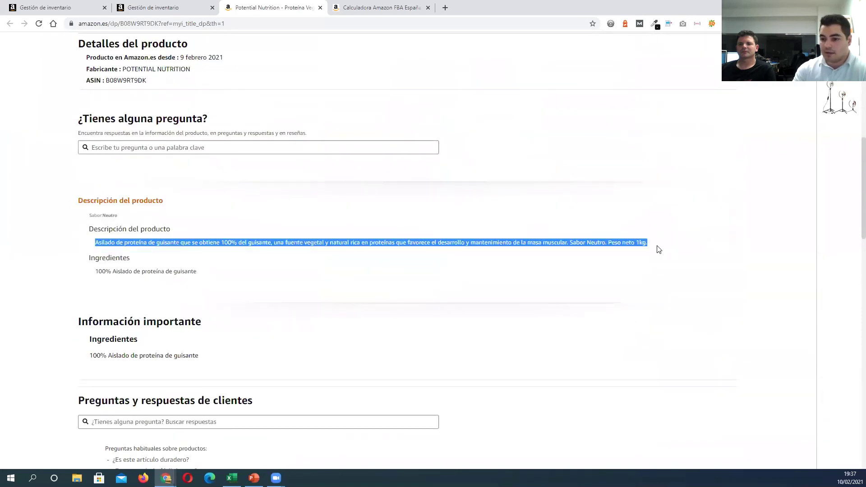
pyautogui.tripleClick(171, 279)
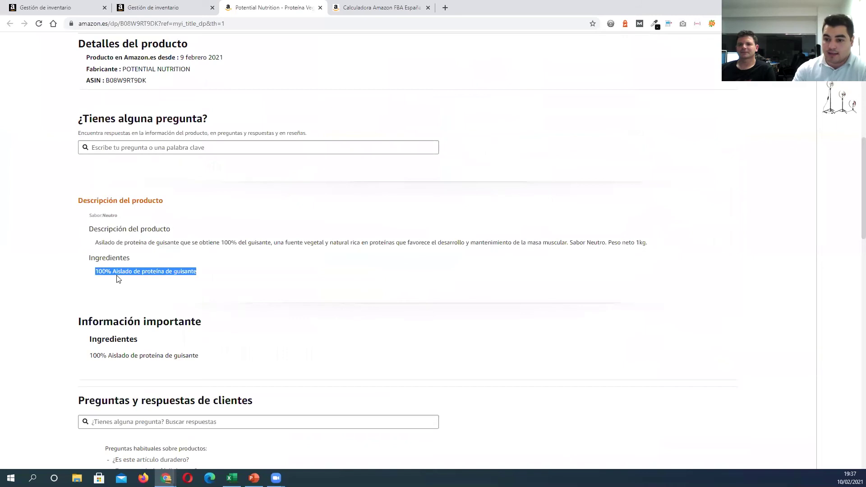
pyautogui.scroll(-5, 177, 274)
pyautogui.scroll(8, 178, 277)
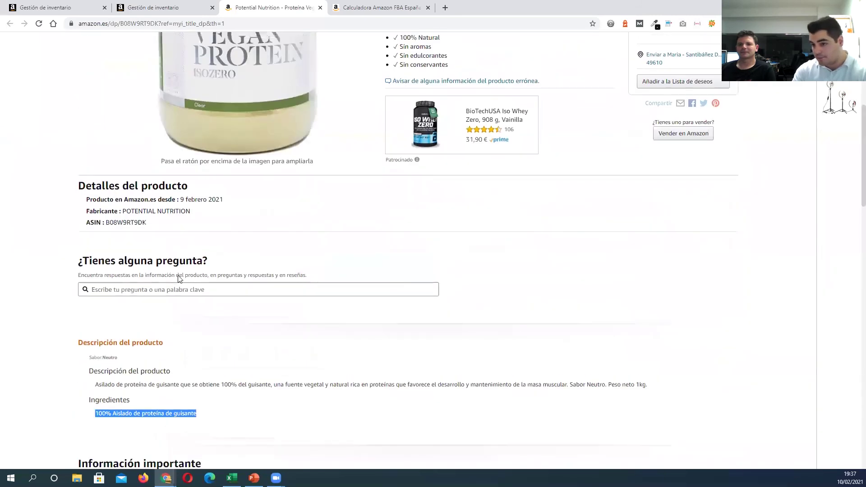
pyautogui.scroll(-12, 171, 270)
pyautogui.scroll(18, 188, 316)
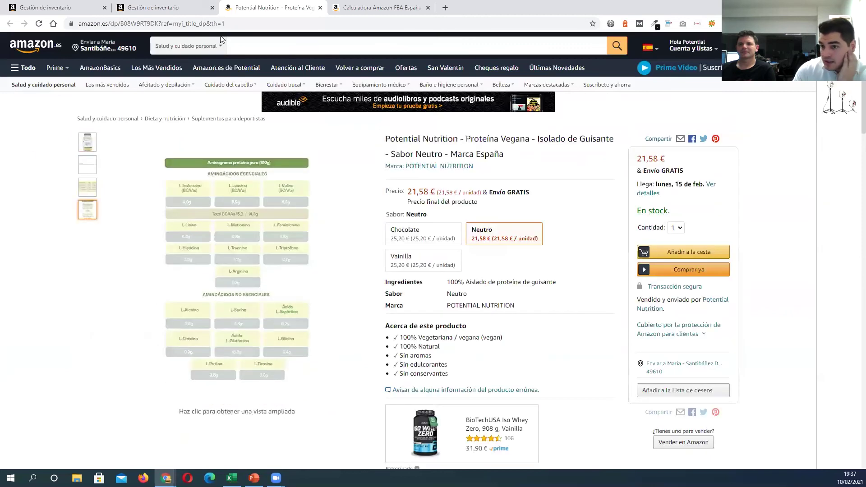
# Step: Return to the inventory management list, switch the marketplace to Francia and expand the Protéine Whey variations to check their status
pyautogui.click(173, 5)
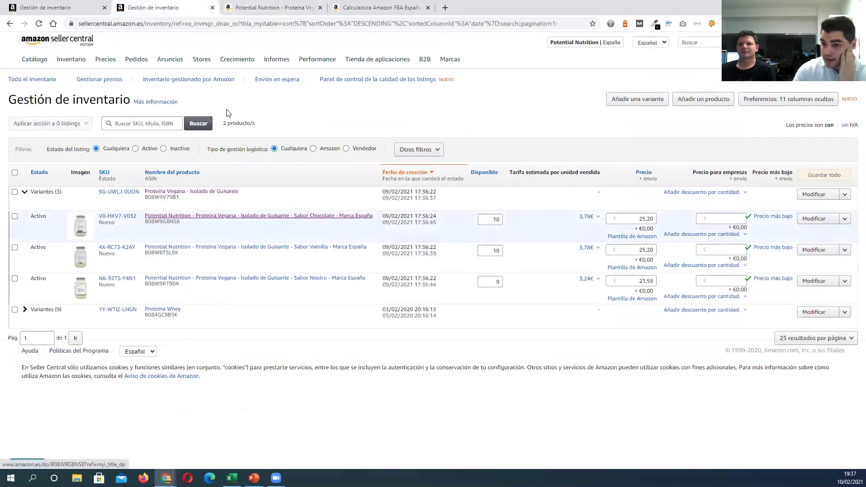
pyautogui.moveTo(107, 67)
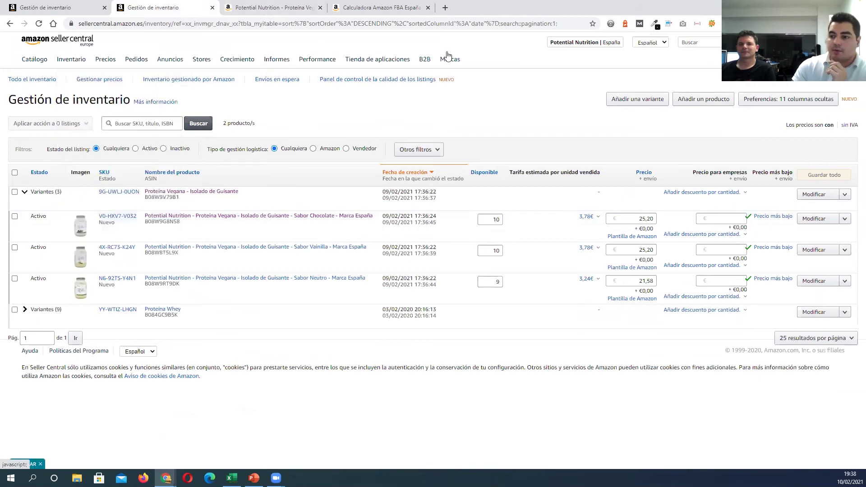
pyautogui.moveTo(576, 44)
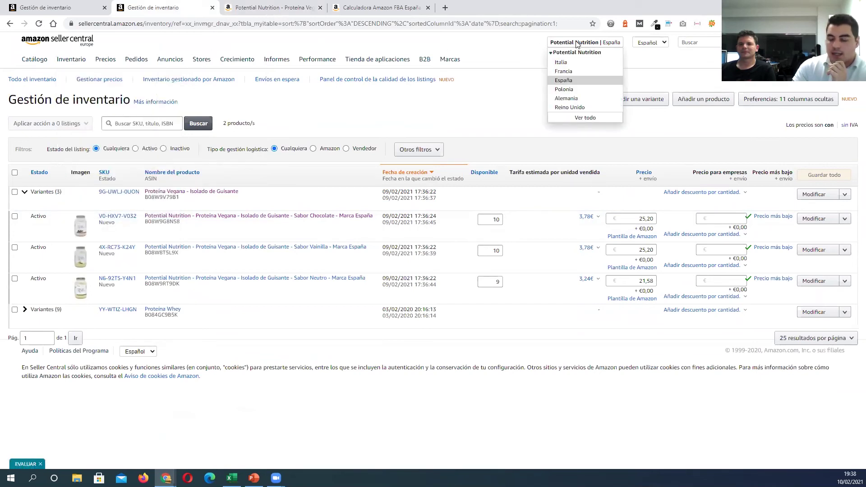
pyautogui.click(569, 73)
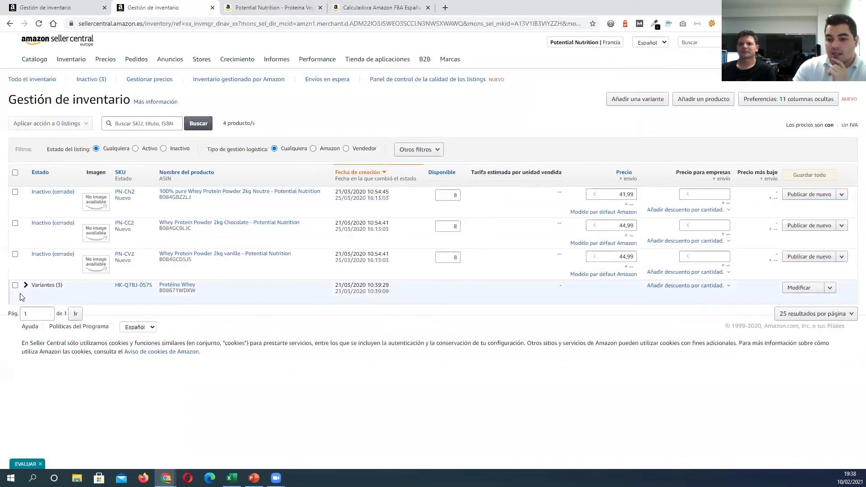
pyautogui.click(26, 286)
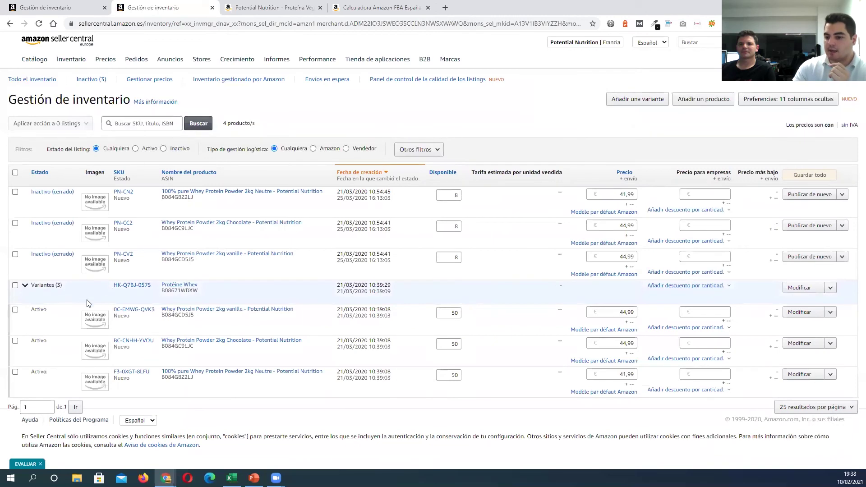
pyautogui.doubleClick(35, 311)
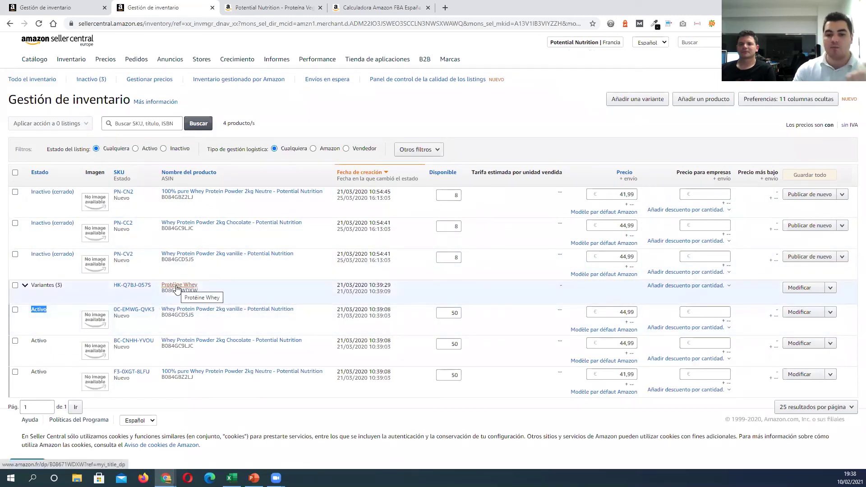
pyautogui.click(232, 147)
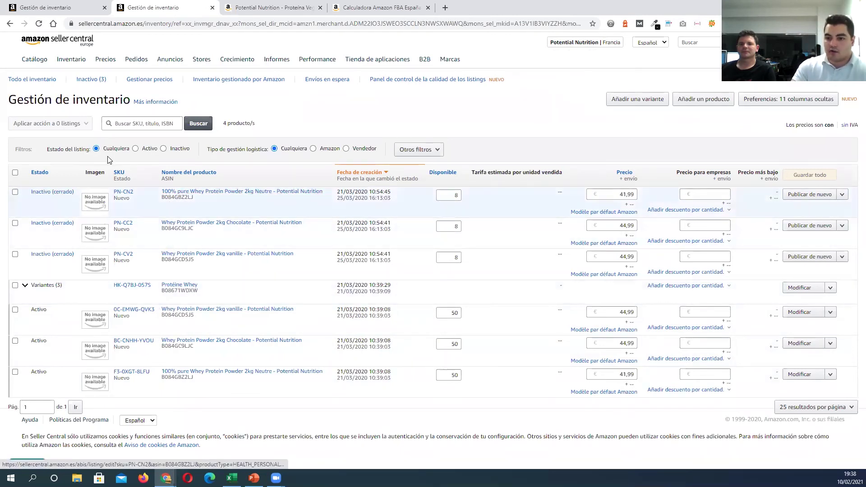
# Step: Open the Venta internacional page and look over the European marketplaces, sales summary and listings by country
pyautogui.click(618, 41)
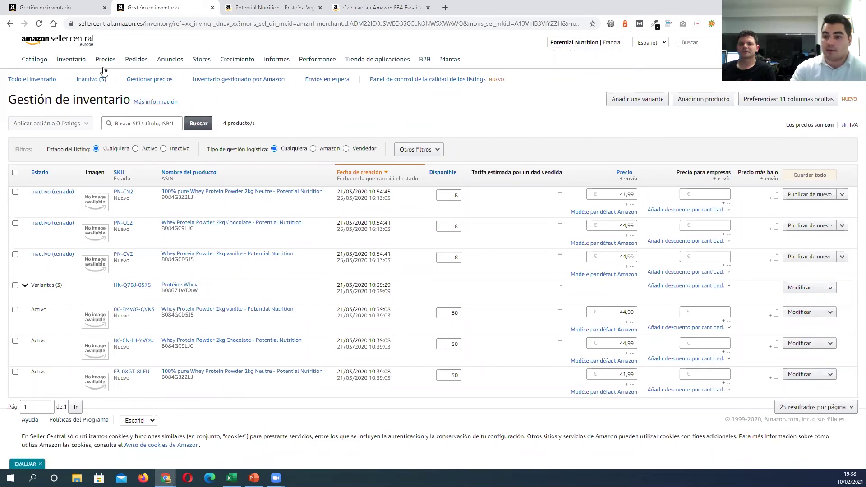
pyautogui.moveTo(84, 65)
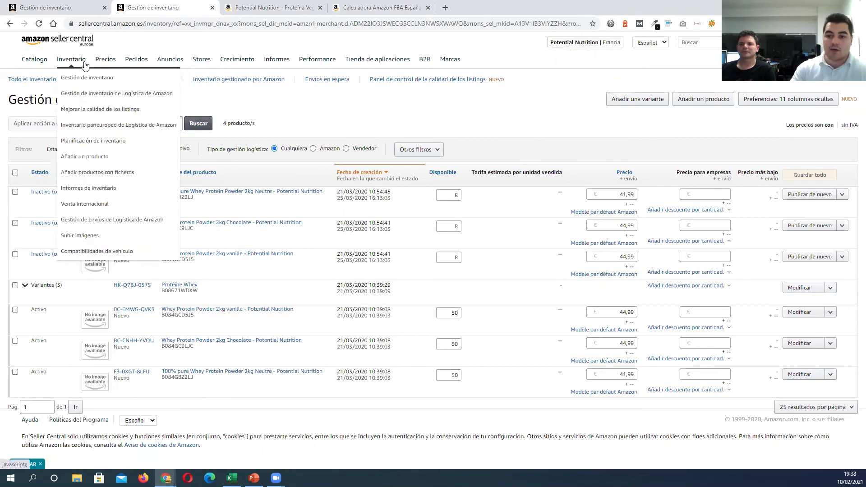
pyautogui.click(87, 204)
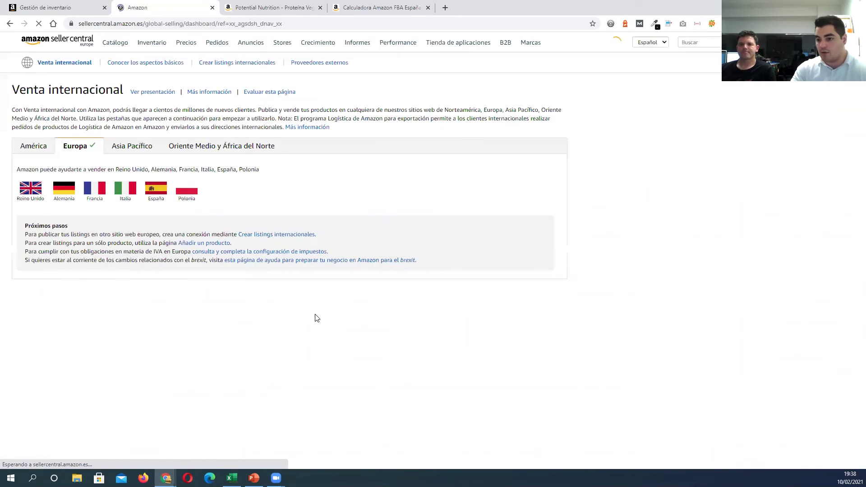
pyautogui.scroll(-1, 239, 169)
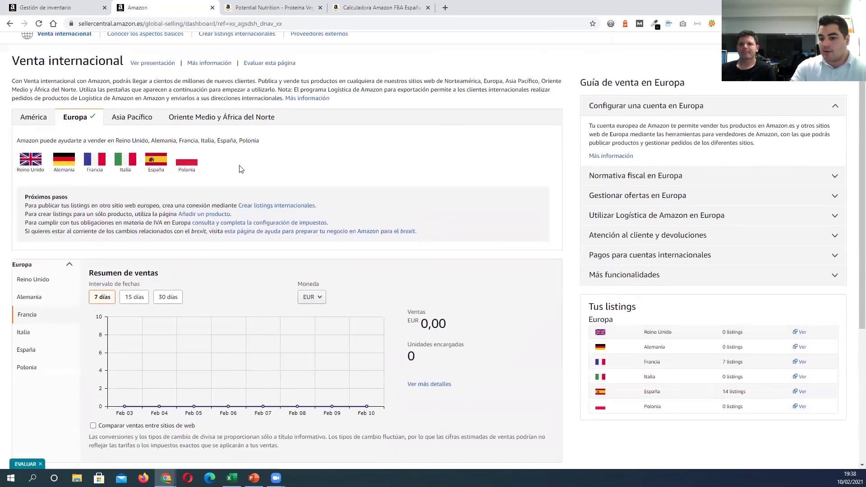
pyautogui.scroll(-2, 301, 266)
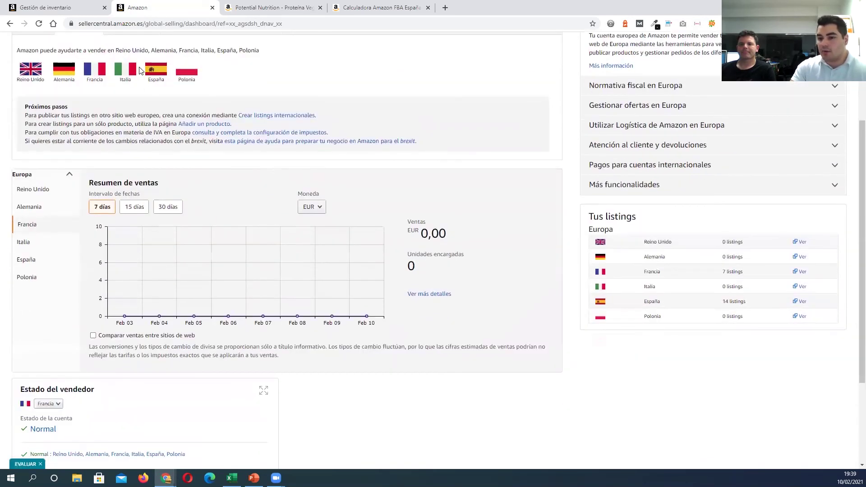
pyautogui.scroll(3, 139, 70)
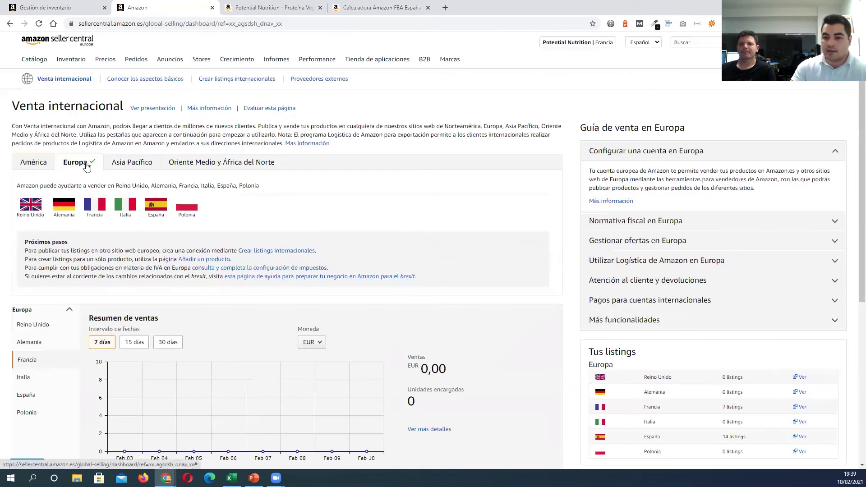
# Step: View the América, Asia Pacífico and Oriente Medio y África del Norte selling regions, and return to Europa
pyautogui.click(37, 163)
pyautogui.click(143, 163)
pyautogui.click(207, 162)
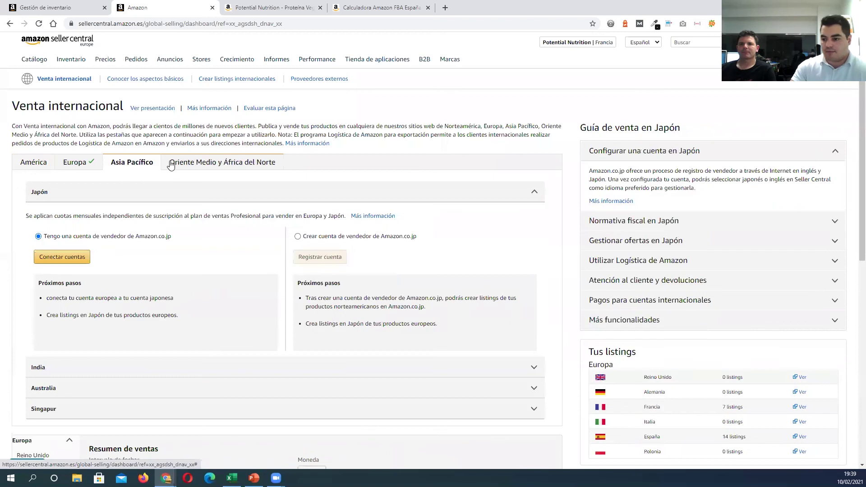
pyautogui.click(85, 163)
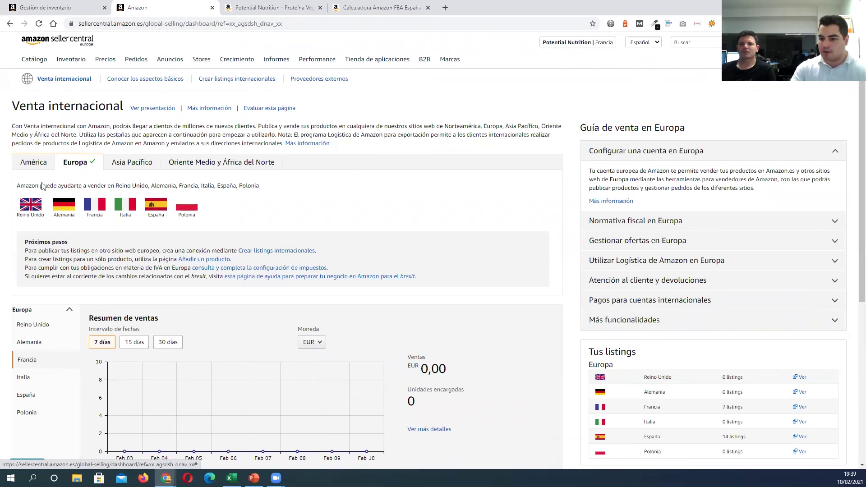
# Step: Examine the seven-day sales summary for Francia, and show the summaries for Italia and España
pyautogui.scroll(-3, 67, 250)
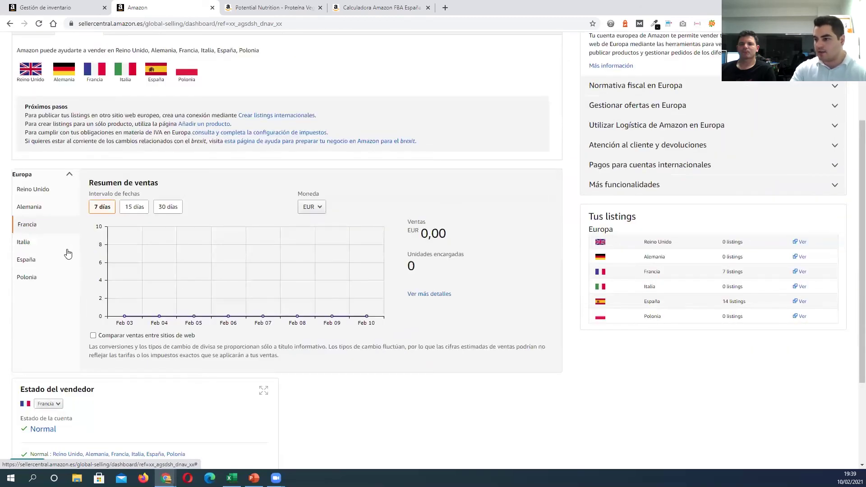
pyautogui.scroll(-1, 58, 301)
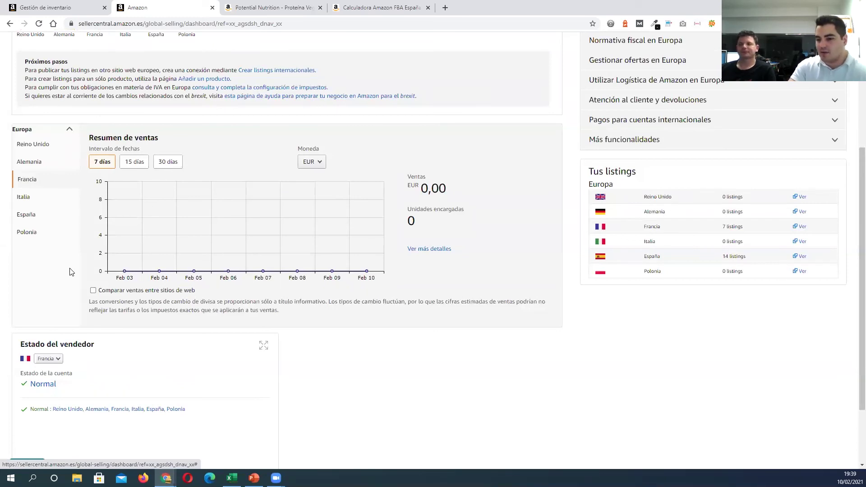
pyautogui.moveTo(412, 188); pyautogui.dragTo(407, 188)
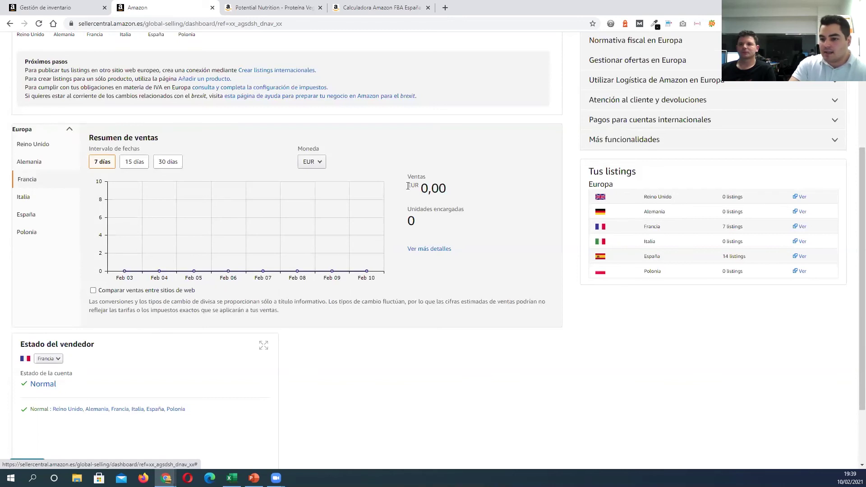
pyautogui.keyDown('shift'); pyautogui.click(441, 192); pyautogui.keyUp('shift')
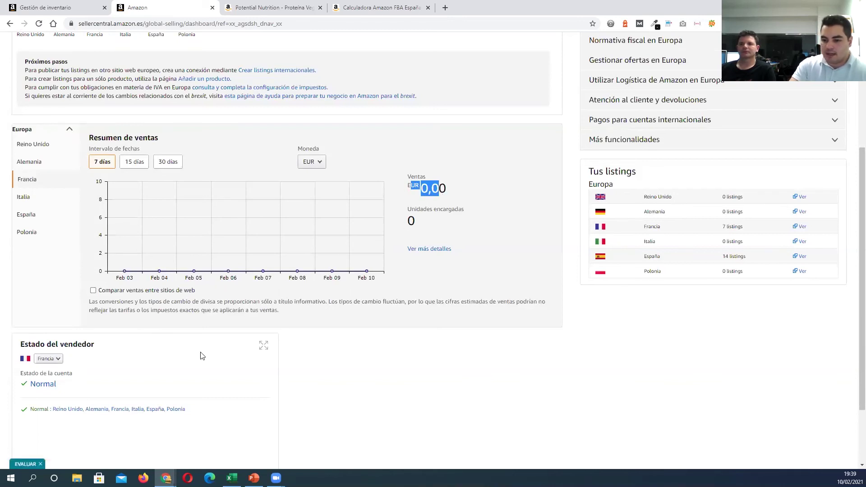
pyautogui.scroll(-2, 189, 351)
pyautogui.scroll(4, 189, 351)
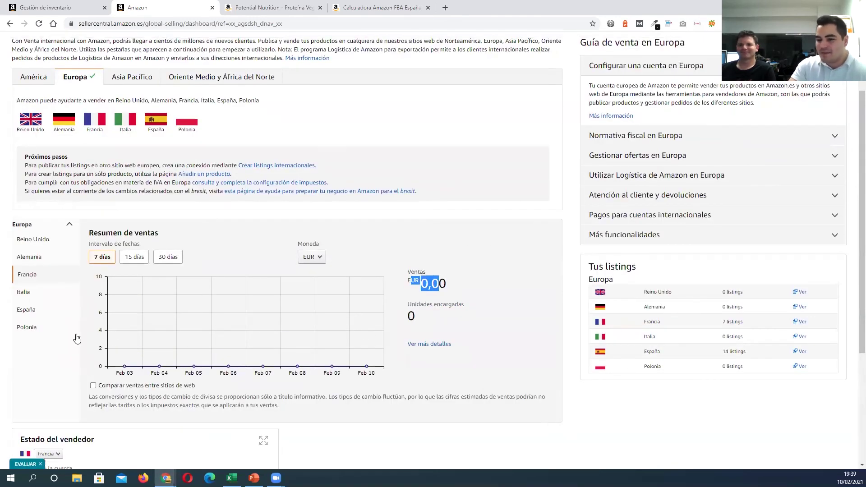
pyautogui.click(26, 291)
pyautogui.click(30, 310)
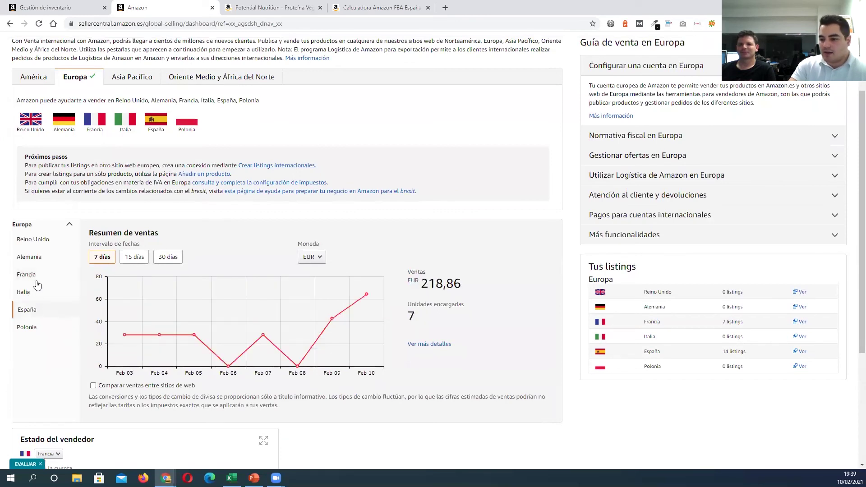
# Step: Show the seven-day sales summaries for Francia, Alemania and Reino Unido
pyautogui.click(36, 271)
pyautogui.click(34, 257)
pyautogui.click(35, 240)
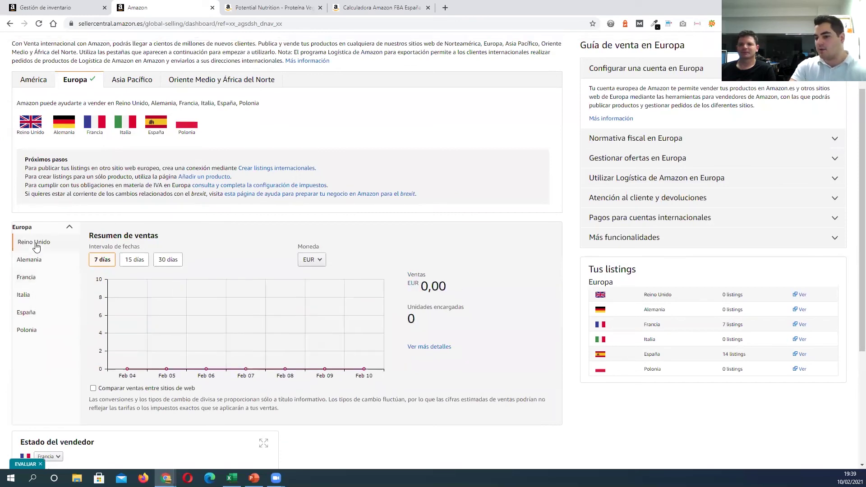
# Step: Leave the Venta internacional page and return to the inventory management list
pyautogui.scroll(2, 41, 246)
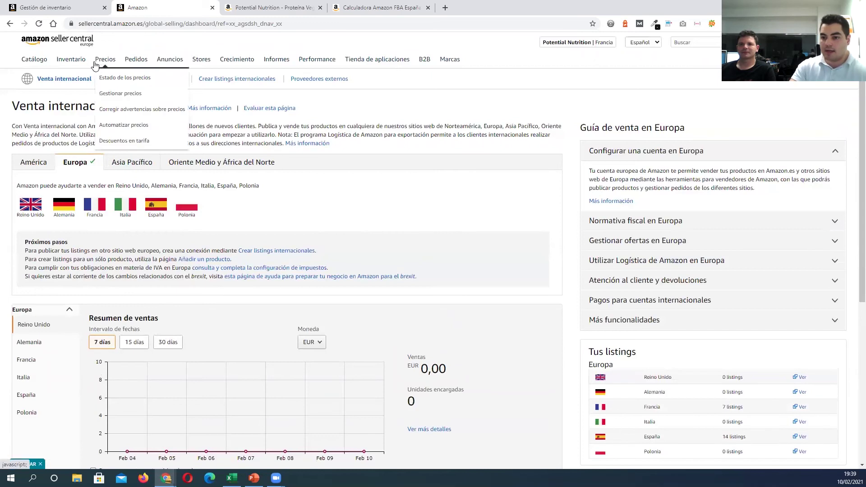
pyautogui.moveTo(77, 66)
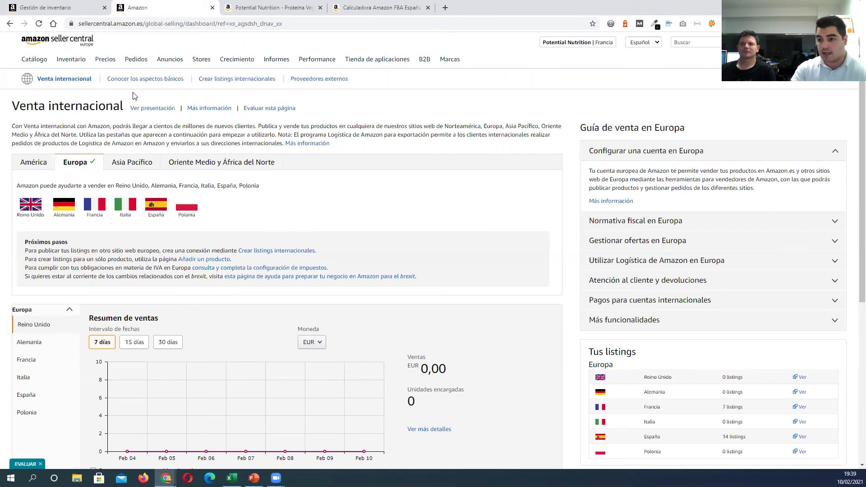
pyautogui.moveTo(39, 62)
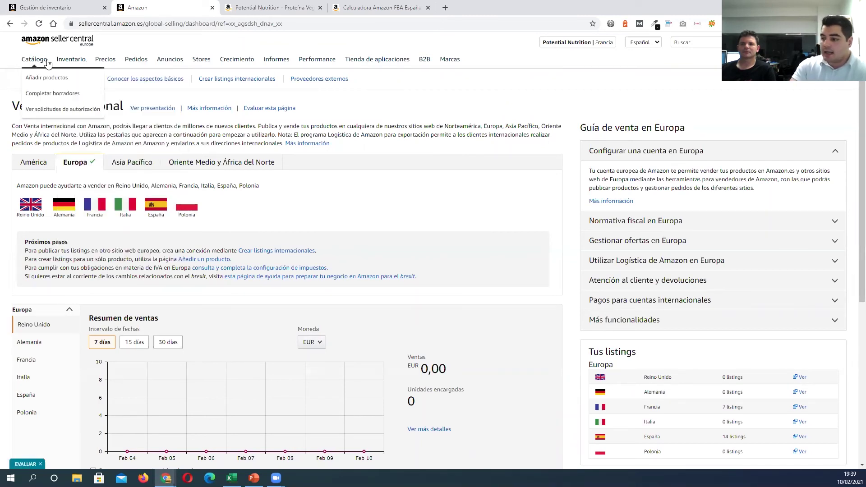
pyautogui.click(81, 79)
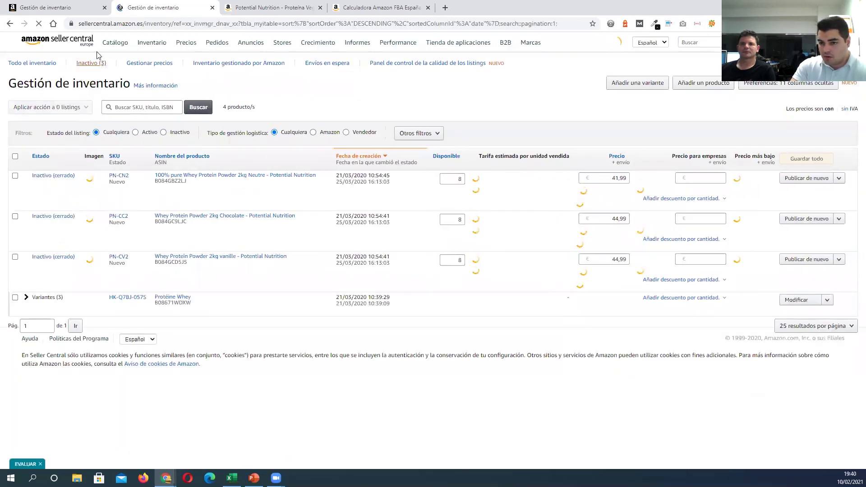
# Step: Open the Automatizar precios page and accept its introductory notice
pyautogui.moveTo(100, 66)
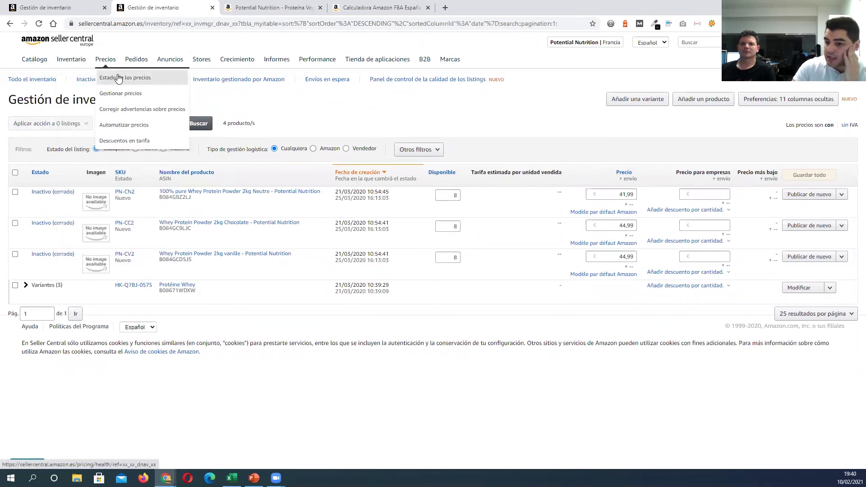
pyautogui.click(155, 123)
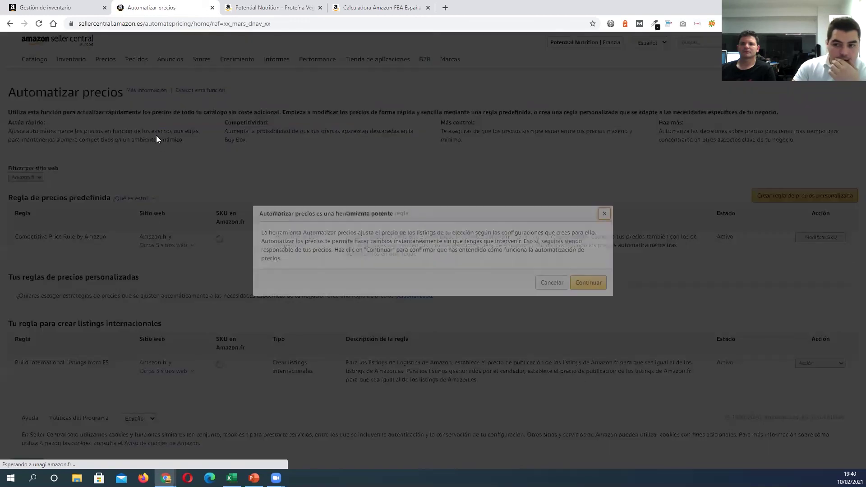
pyautogui.click(604, 214)
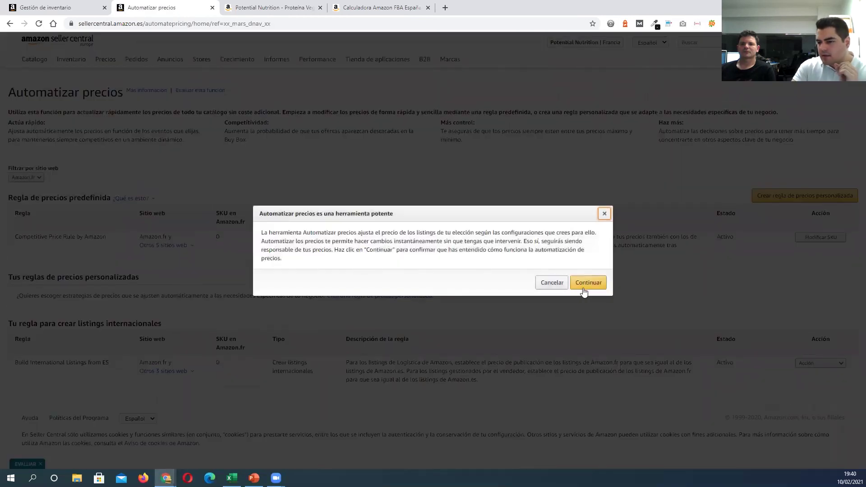
pyautogui.click(587, 283)
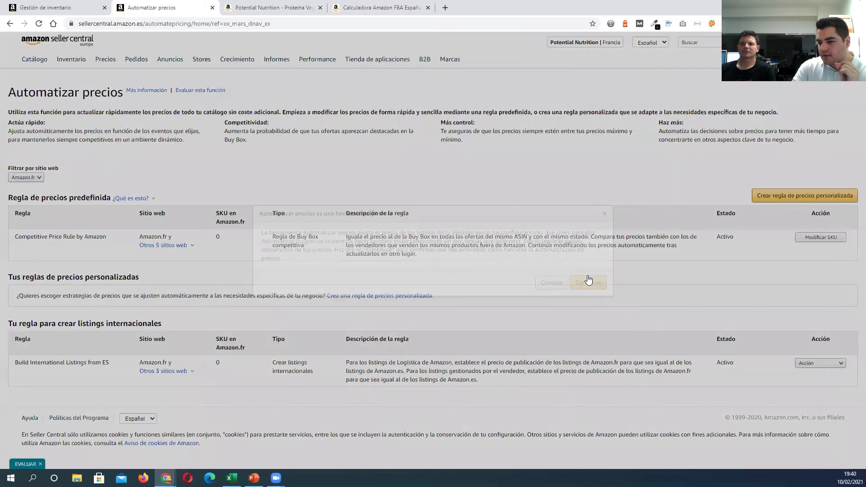
pyautogui.click(587, 280)
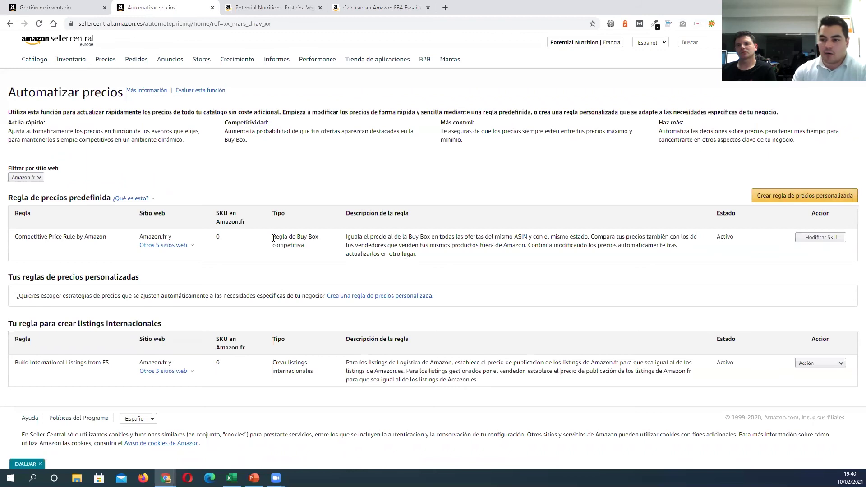
# Step: Highlight and read the type and description of the Competitive Price Rule by Amazon
pyautogui.moveTo(273, 236); pyautogui.dragTo(305, 249)
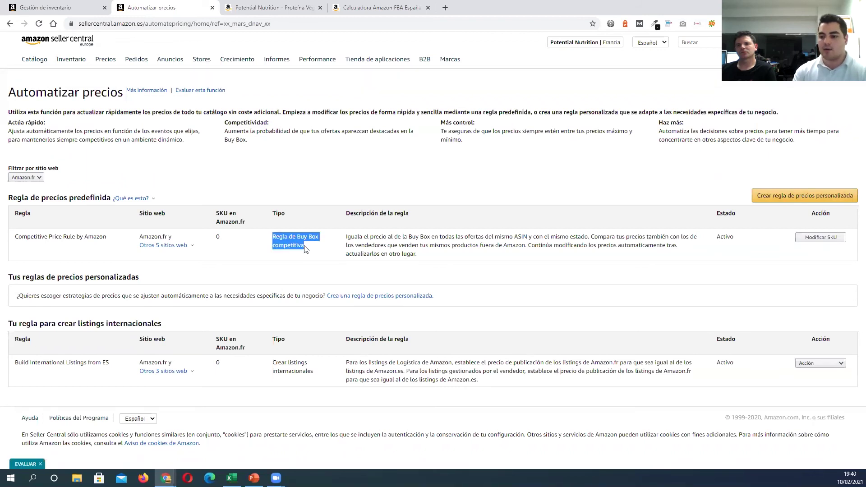
pyautogui.moveTo(346, 236); pyautogui.dragTo(639, 257)
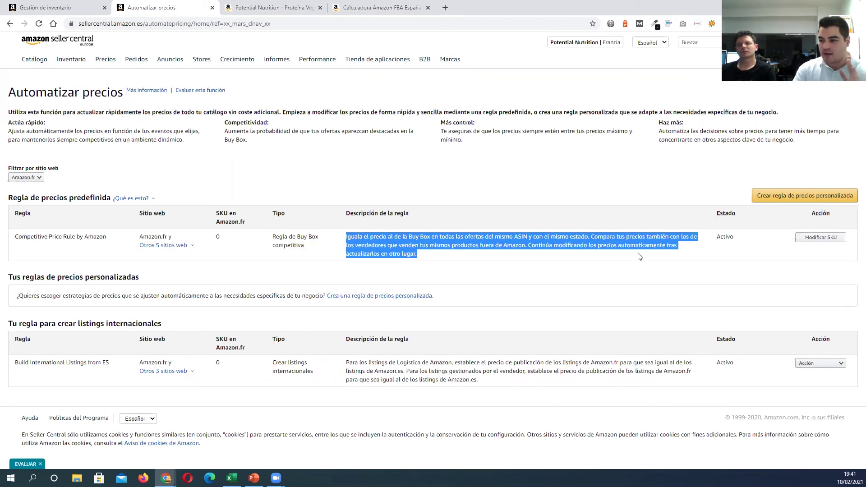
pyautogui.click(607, 254)
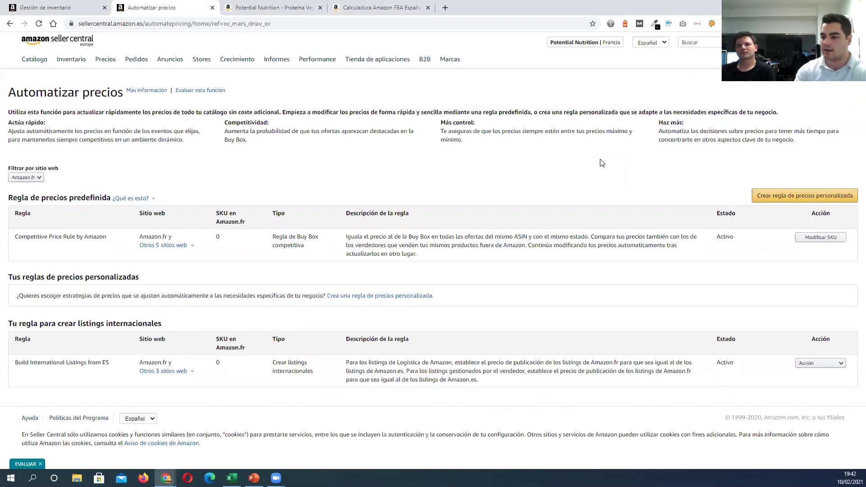
# Step: Return to the inventory list, switch the marketplace to España and expand the Proteína Vegana - Isolado de Guisante variations
pyautogui.moveTo(112, 63)
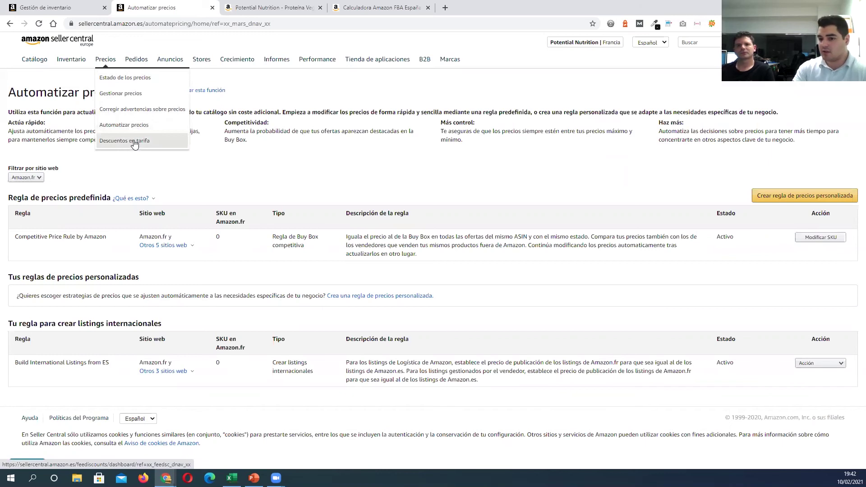
pyautogui.click(124, 125)
pyautogui.moveTo(71, 61)
pyautogui.click(87, 77)
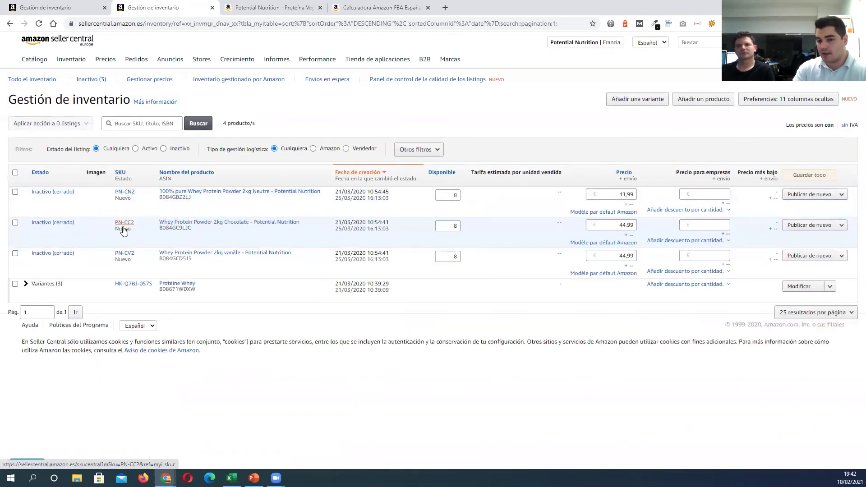
pyautogui.moveTo(577, 42)
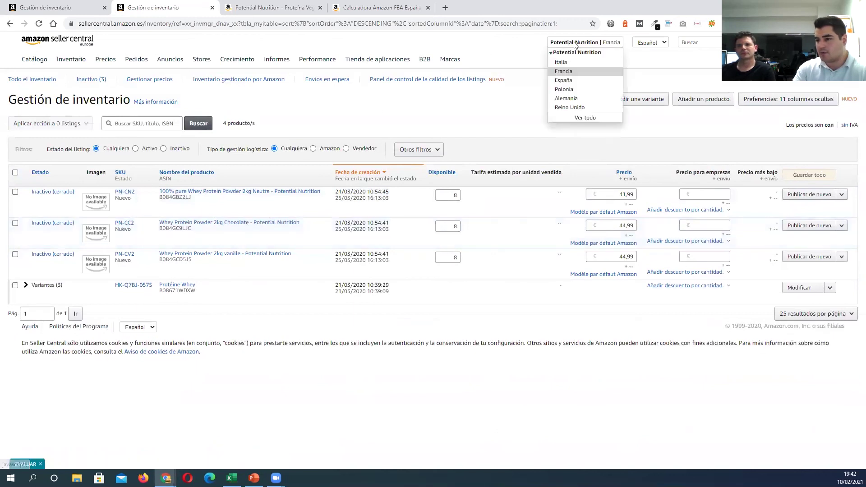
pyautogui.click(564, 80)
pyautogui.click(29, 193)
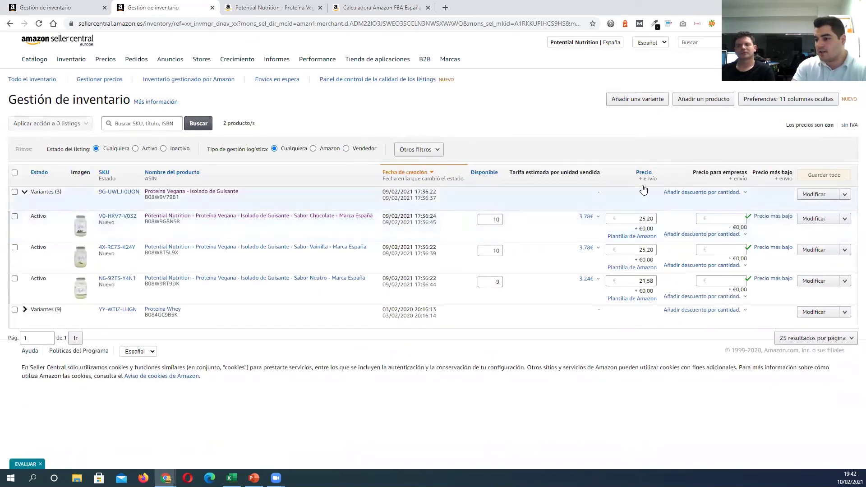
# Step: Try a business price of 20 € for the chocolate pea protein, check its VAT-excluded estimate and close the dialog without saving
pyautogui.moveTo(637, 220); pyautogui.dragTo(657, 215)
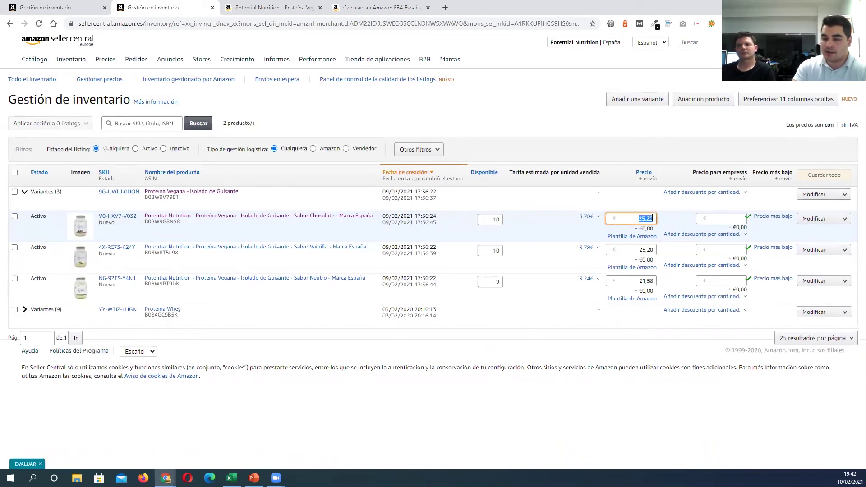
pyautogui.click(701, 219)
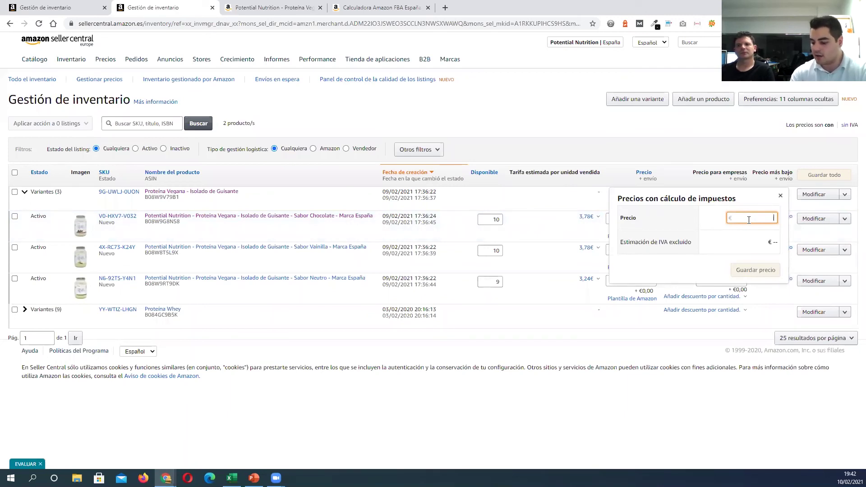
pyautogui.write('20')
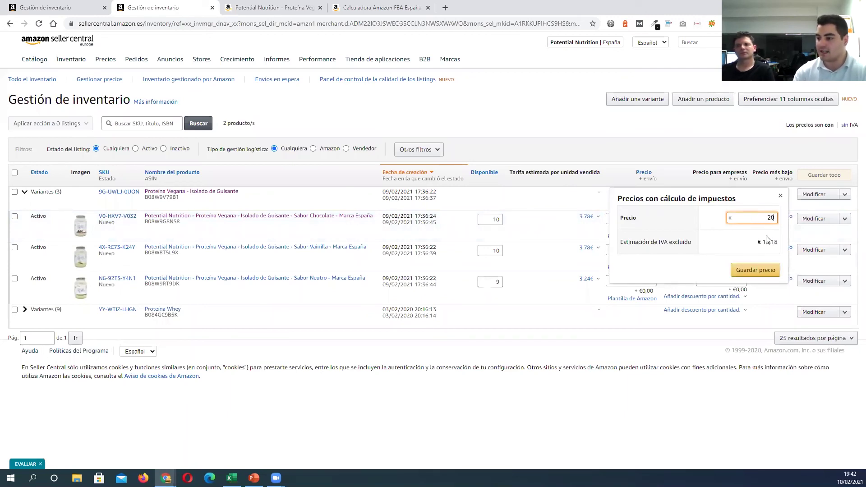
pyautogui.moveTo(757, 242); pyautogui.dragTo(782, 248)
pyautogui.doubleClick(778, 244)
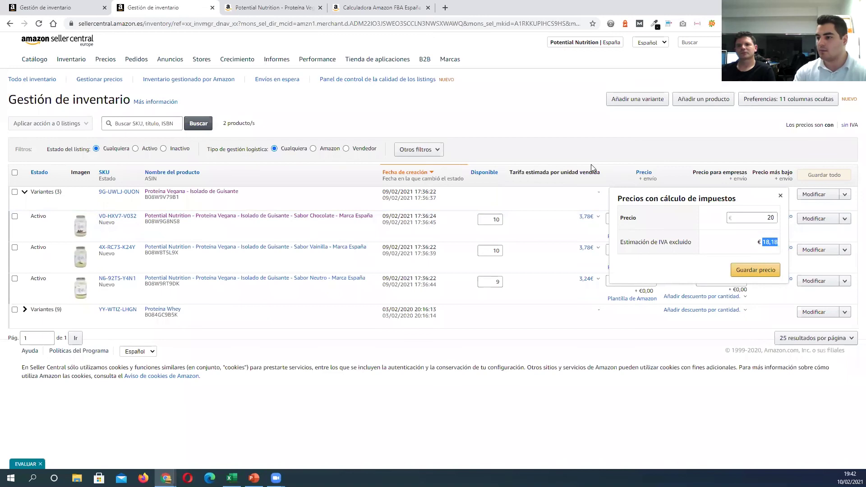
pyautogui.press('Escape')
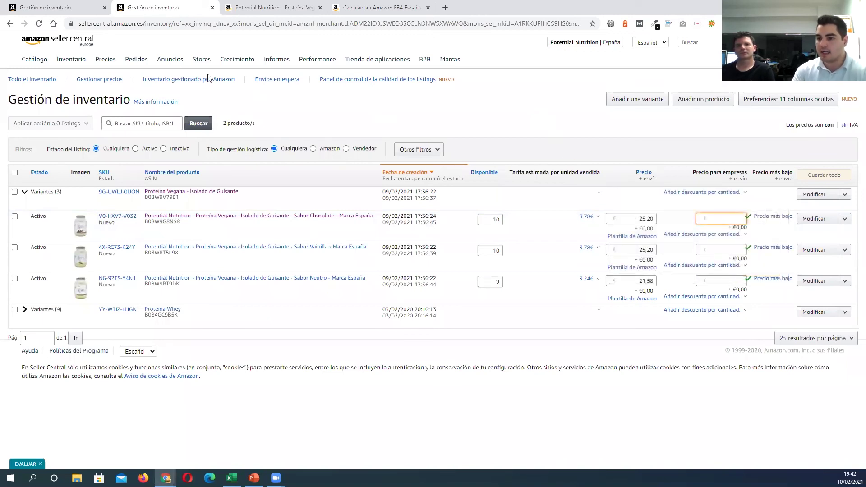
# Step: Open Gestión de pedidos and look over the order pending shipment and the available order filters
pyautogui.moveTo(133, 60)
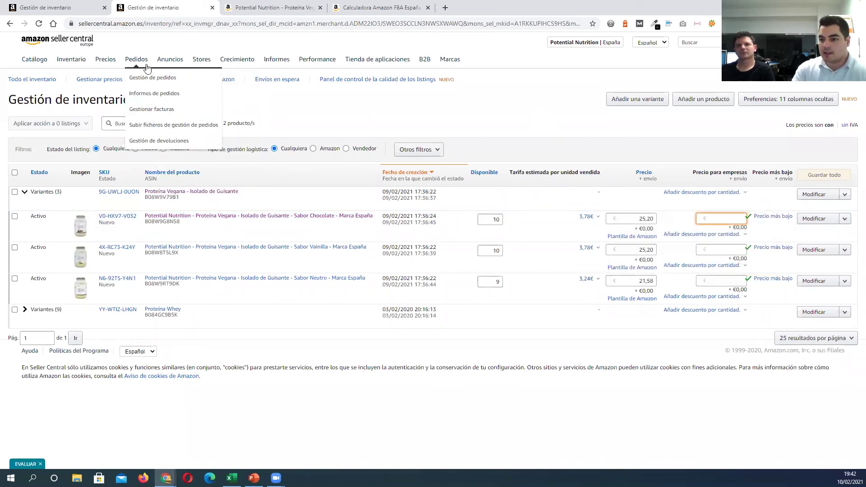
pyautogui.click(147, 79)
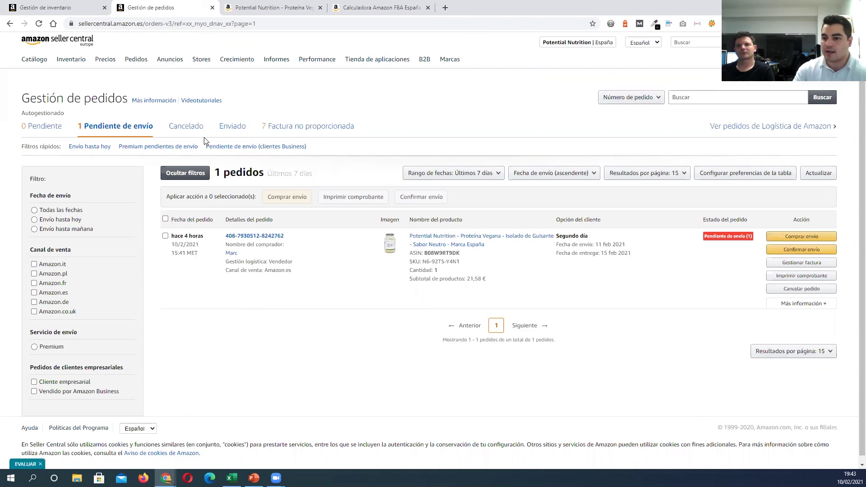
pyautogui.moveTo(135, 63)
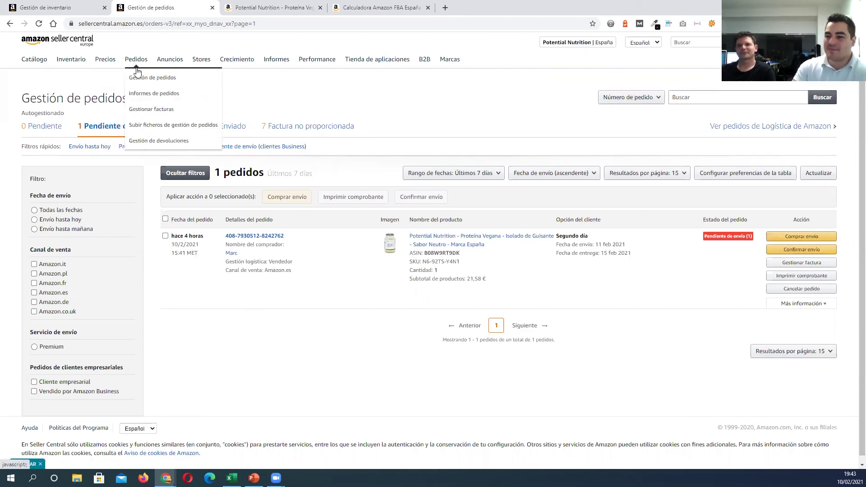
# Step: Open the Gestor de campañas and look over the existing advertising campaigns
pyautogui.moveTo(169, 61)
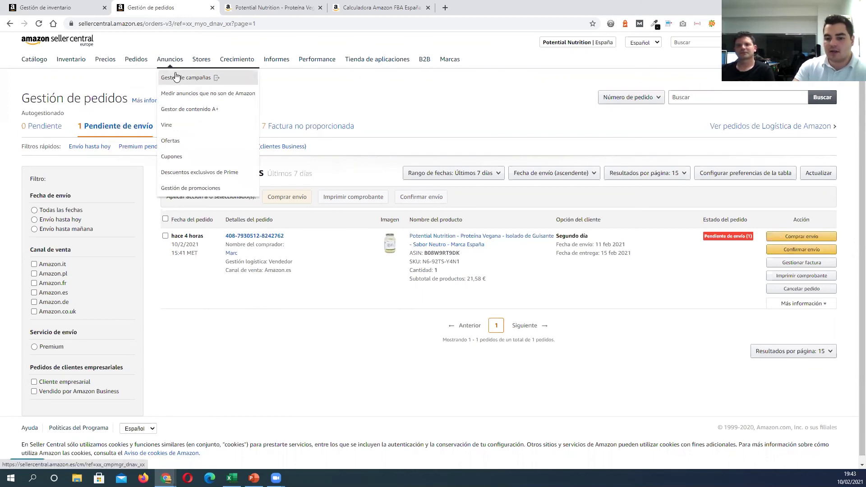
pyautogui.click(176, 77)
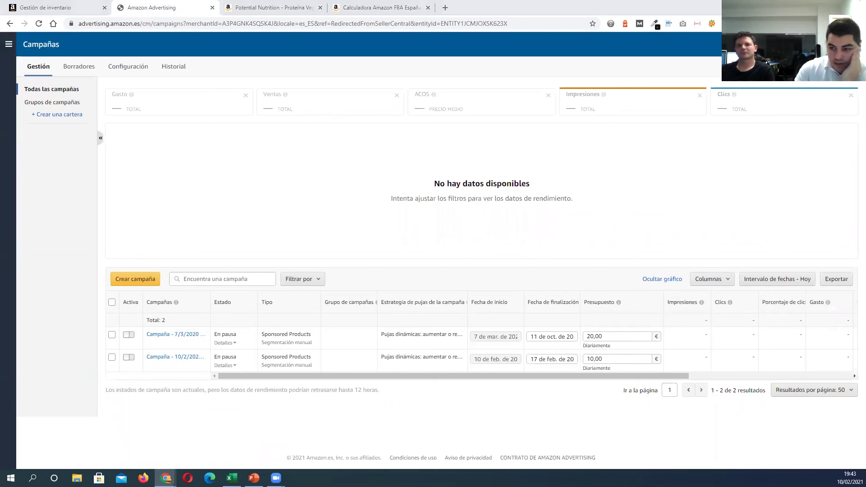
pyautogui.hotkey('alt', 'Tab')
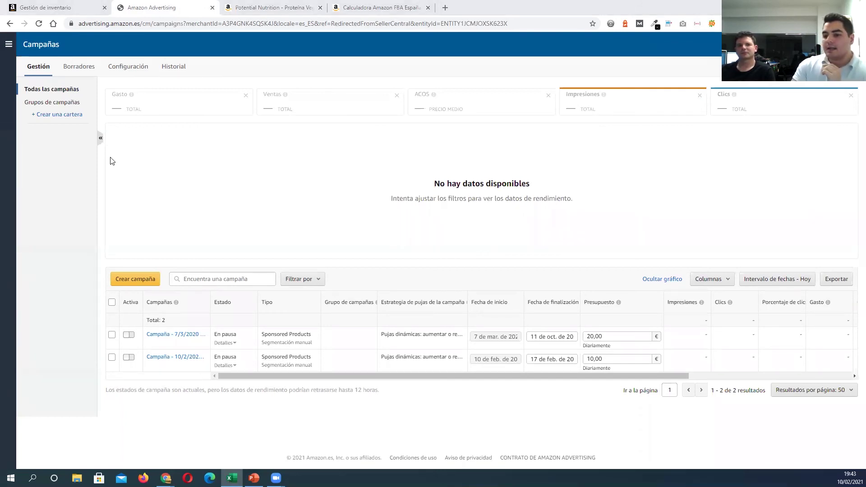
# Step: Start a new campaign and examine the Sponsored Products, Sponsored Brands and Sponsored Display types
pyautogui.click(126, 281)
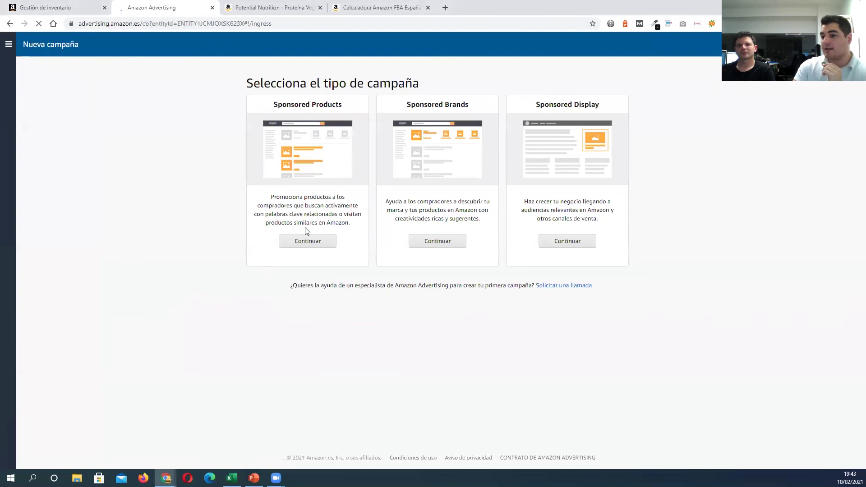
pyautogui.moveTo(274, 104); pyautogui.dragTo(344, 111)
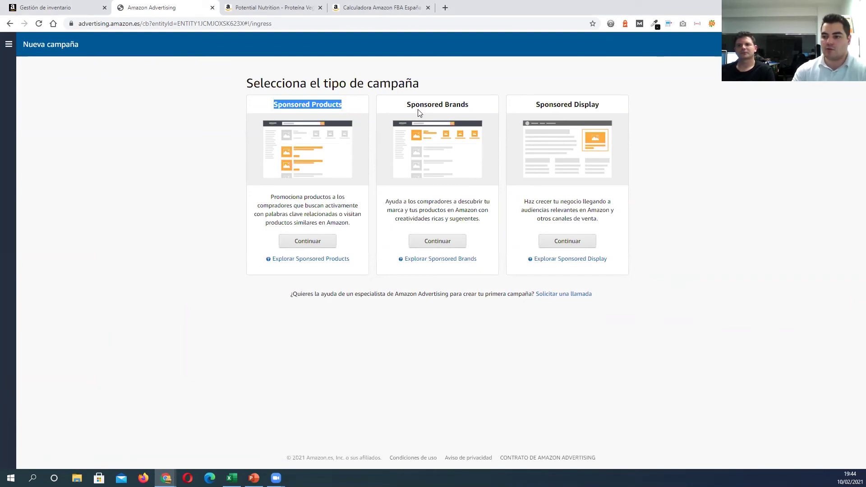
pyautogui.tripleClick(447, 105)
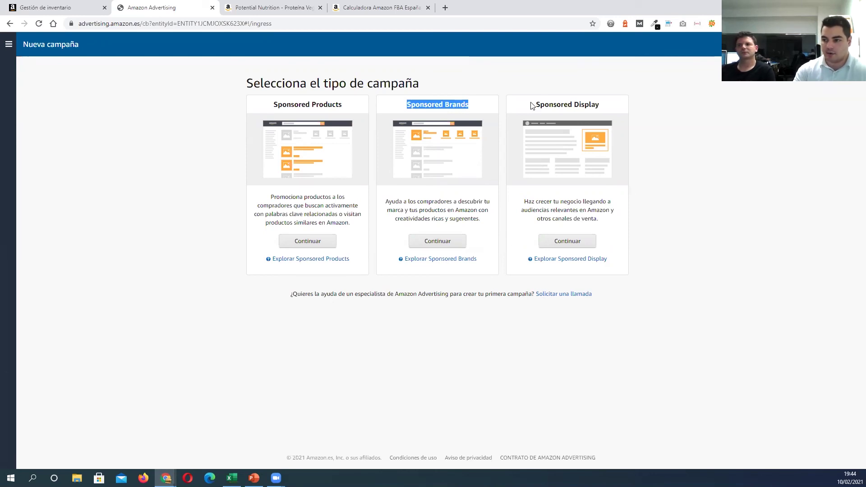
pyautogui.moveTo(531, 105); pyautogui.dragTo(601, 106)
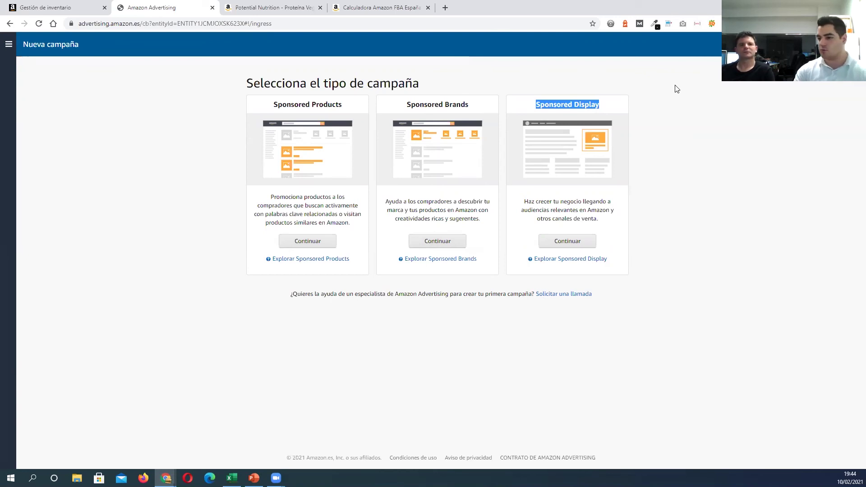
# Step: Start a Sponsored Products campaign with an end date of 10 August 2021 and a daily budget of 10 €
pyautogui.click(303, 245)
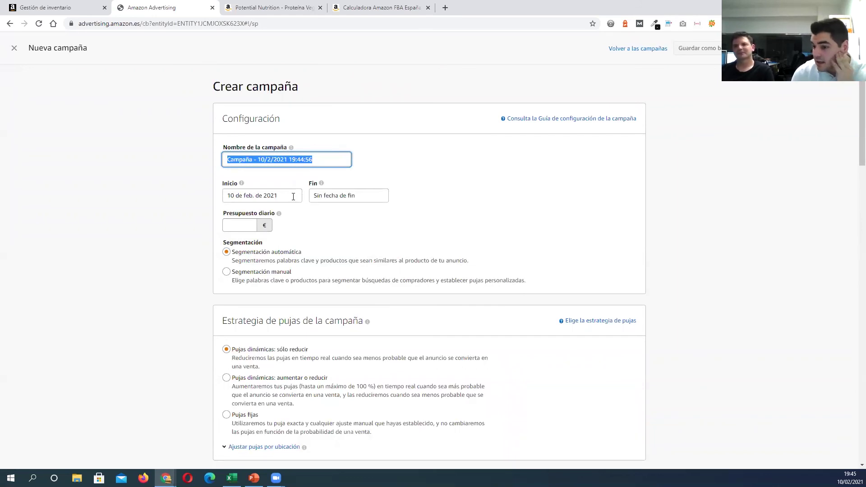
pyautogui.click(355, 195)
pyautogui.click(270, 198)
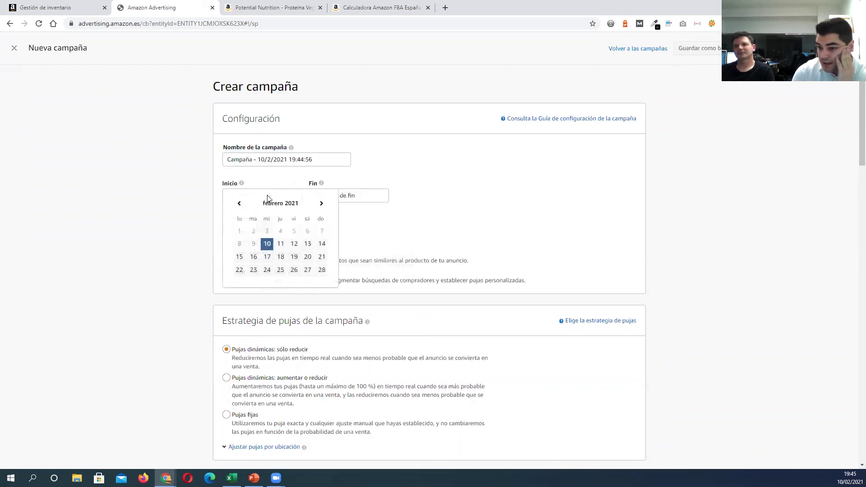
pyautogui.click(379, 195)
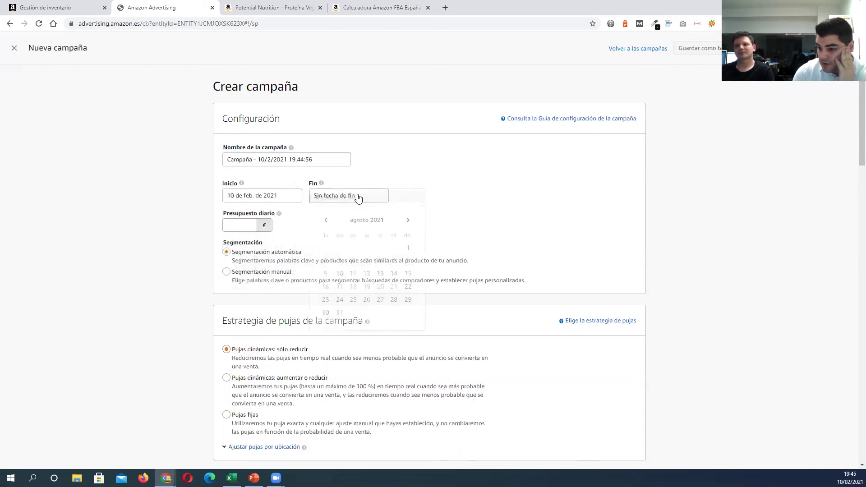
pyautogui.click(340, 273)
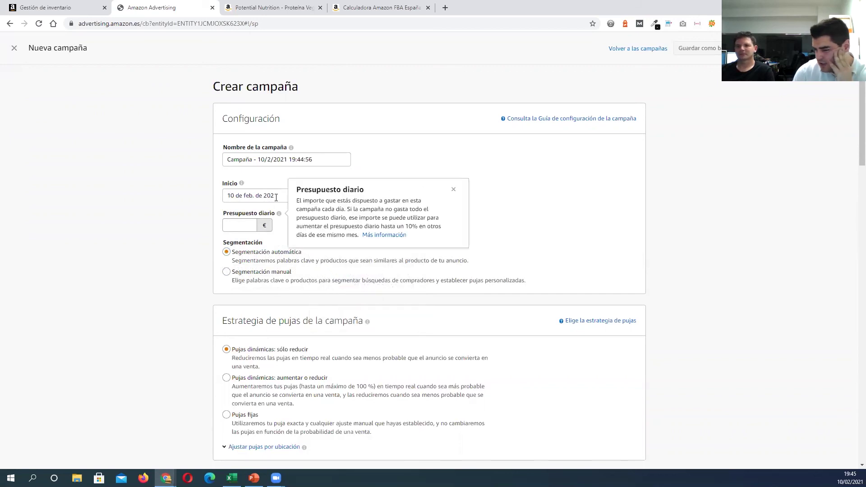
pyautogui.click(239, 225)
pyautogui.write('10')
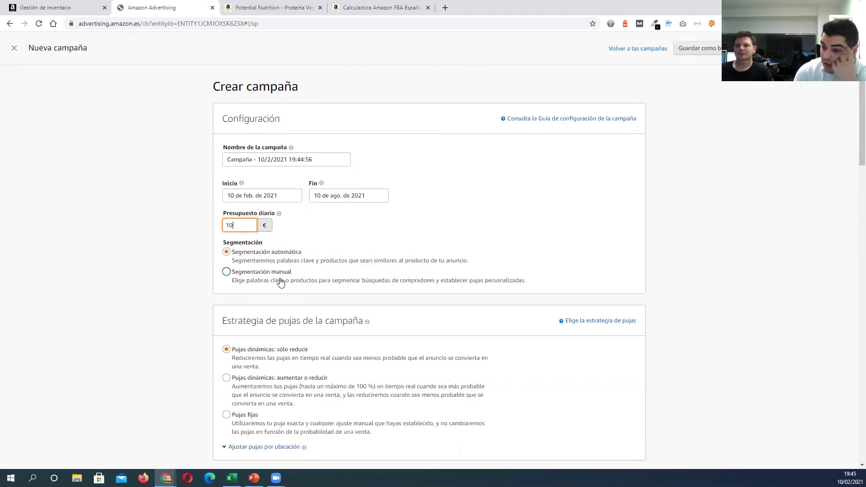
# Step: Choose manual targeting (Segmentación manual) and the bidding strategy "Pujas dinámicas: aumentar o reducir" for the campaign
pyautogui.click(281, 283)
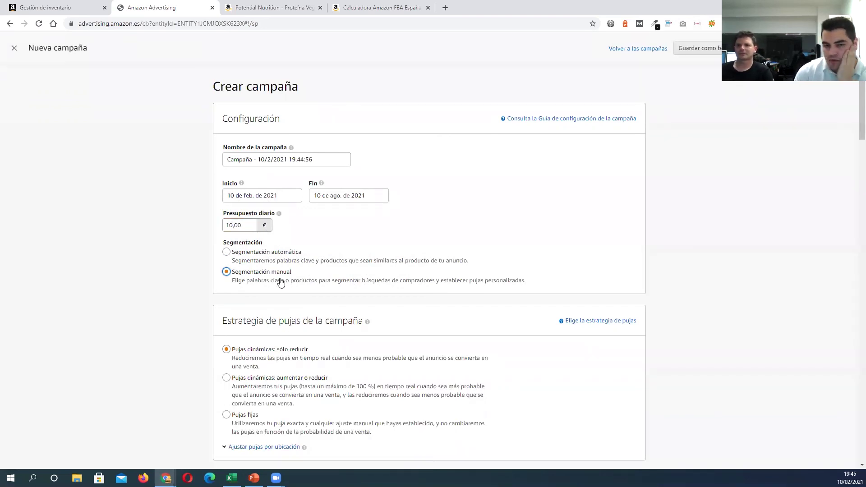
pyautogui.scroll(-3, 277, 292)
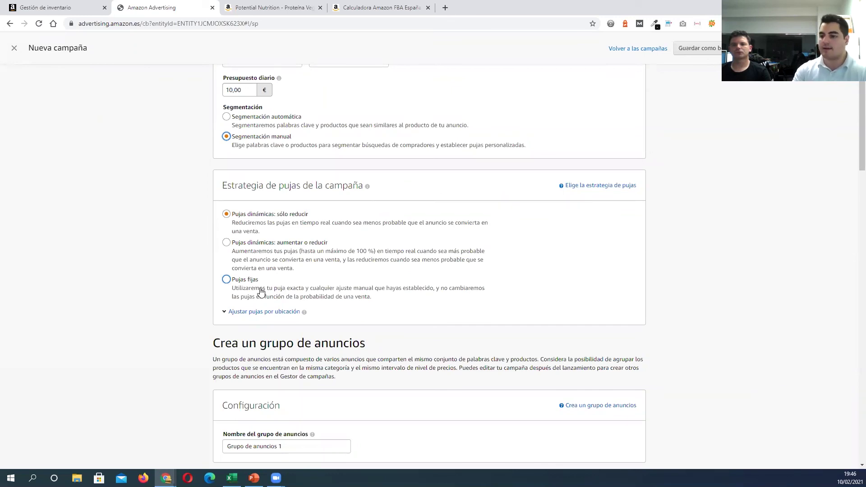
pyautogui.click(256, 252)
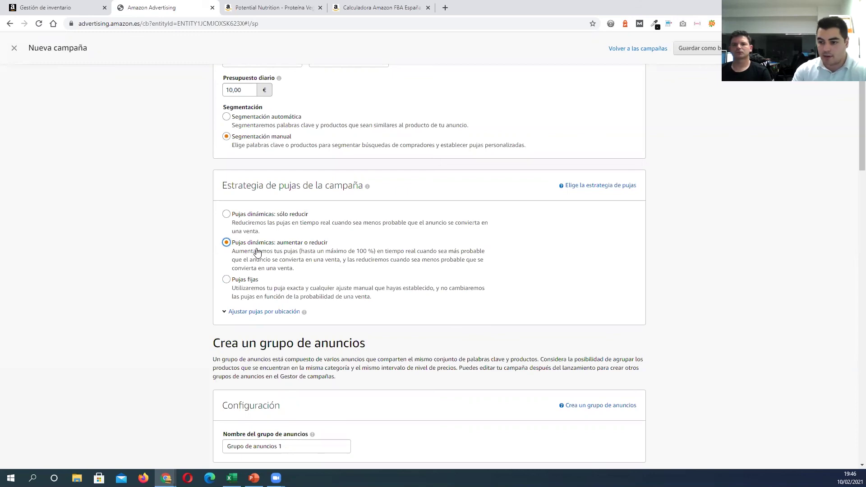
# Step: Name the ad group "Sesión 2 Amazon"
pyautogui.scroll(-2, 252, 264)
pyautogui.scroll(-6, 252, 267)
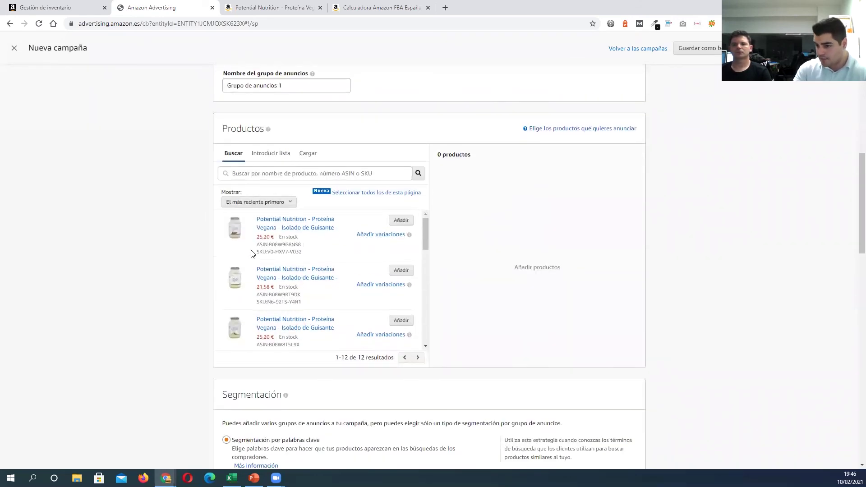
pyautogui.scroll(2, 253, 253)
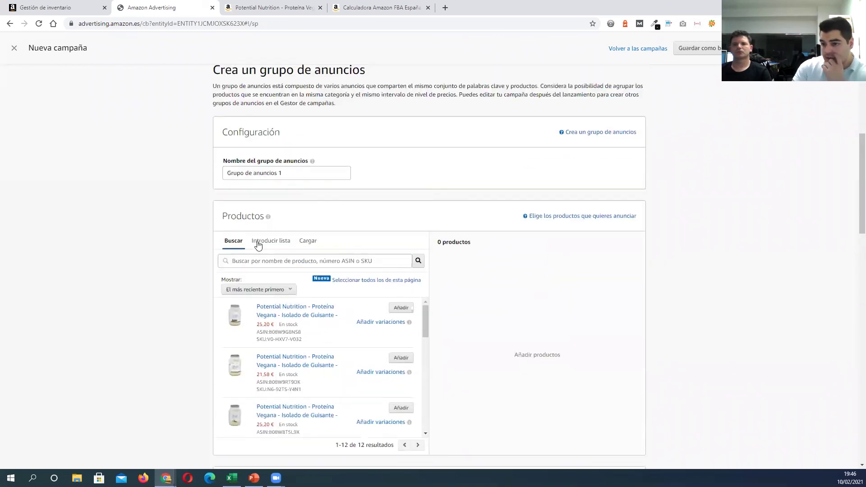
pyautogui.click(286, 175)
pyautogui.tripleClick(286, 175)
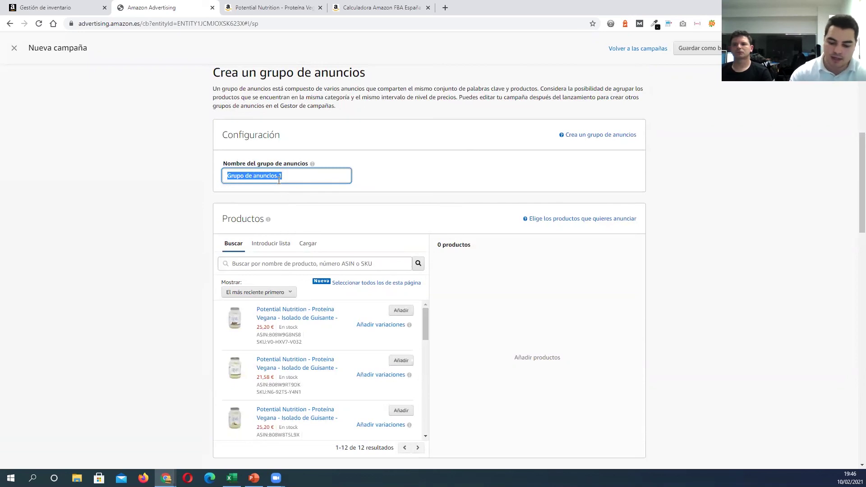
pyautogui.write('s')
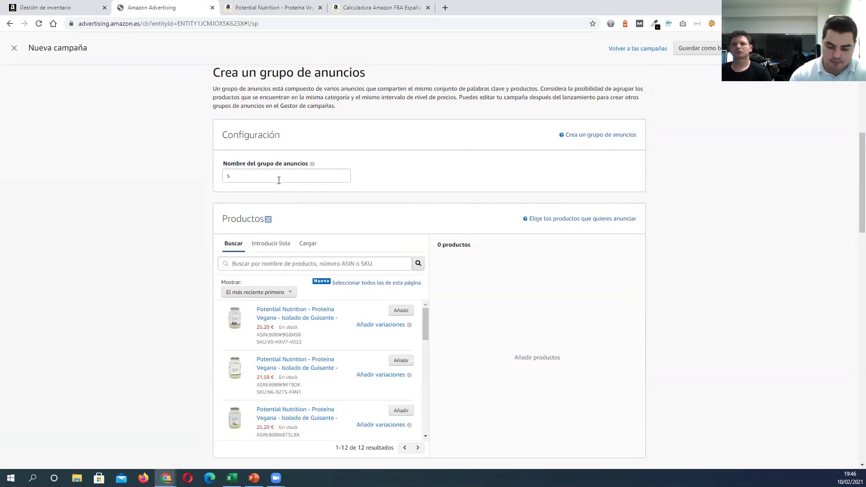
pyautogui.click(279, 180)
pyautogui.write('ESI')
pyautogui.press('BackSpace')
pyautogui.press('BackSpace')
pyautogui.press('BackSpace')
pyautogui.press('BackSpace')
pyautogui.write('Sesión 2 Amazon')
# Step: Add the Chocolate, Neutro and Vainilla vegan pea protein isolates to the ad group and look through the other products
pyautogui.scroll(-2, 315, 257)
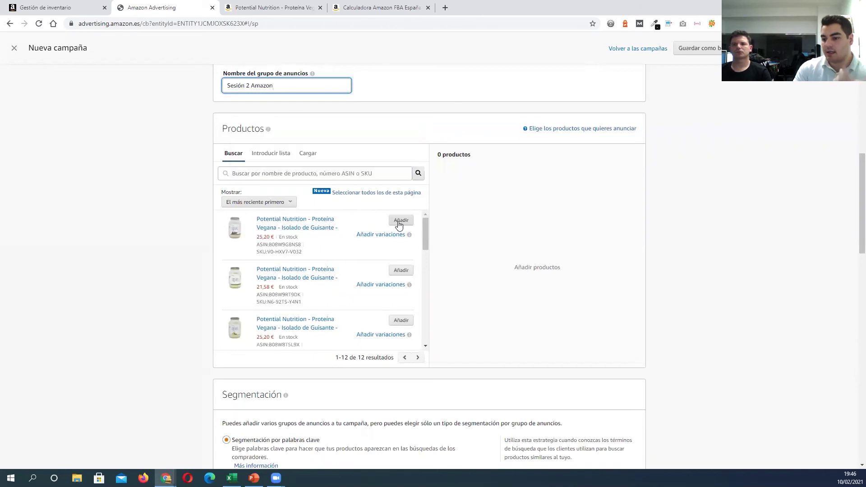
pyautogui.click(399, 223)
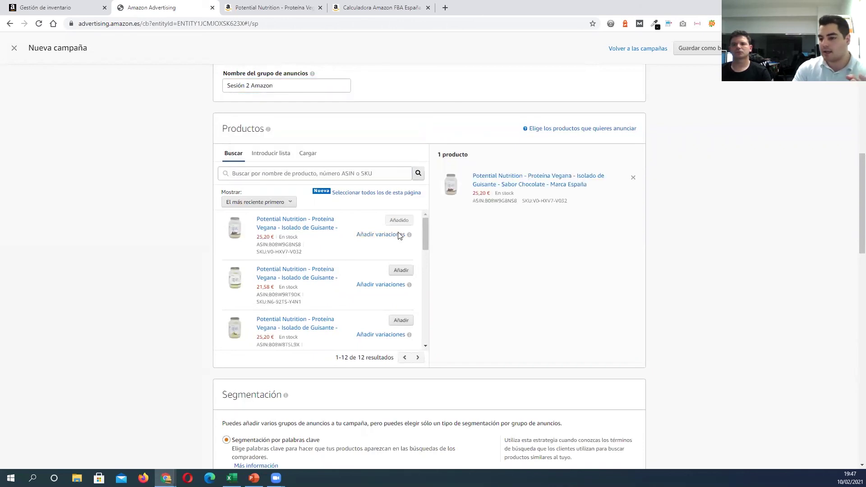
pyautogui.click(401, 272)
pyautogui.click(401, 320)
pyautogui.scroll(-10, 316, 293)
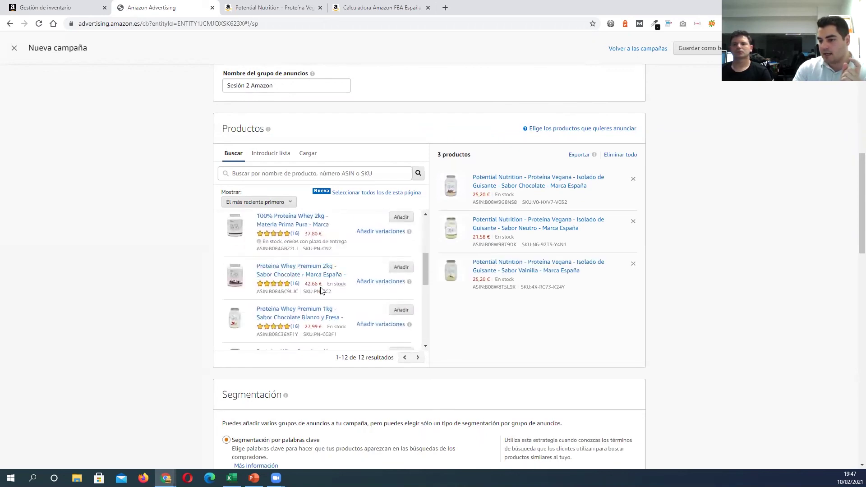
pyautogui.scroll(-3, 305, 298)
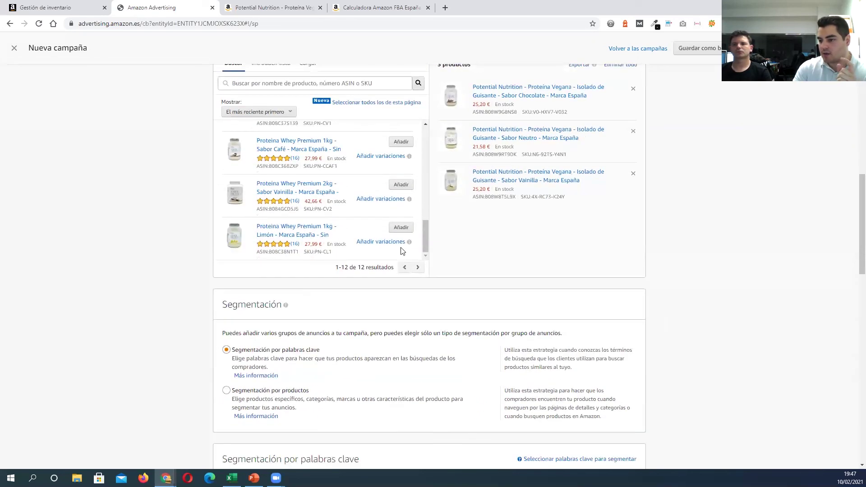
pyautogui.scroll(3, 402, 249)
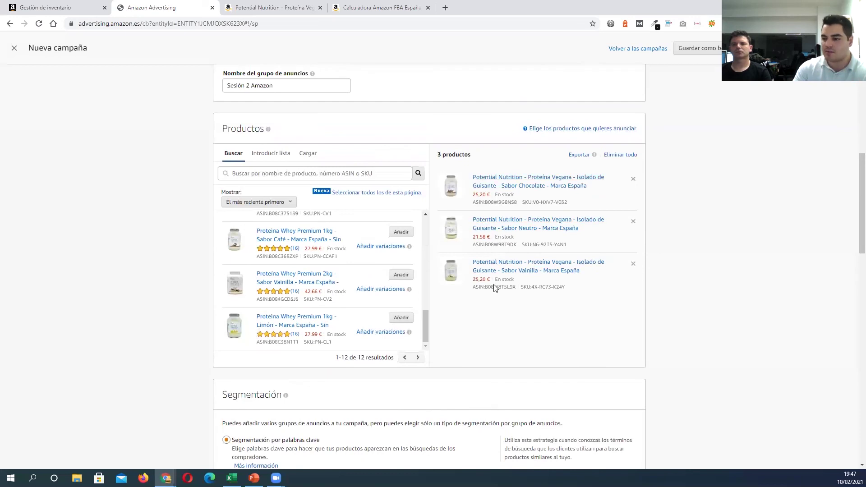
# Step: Review the keyword targeting and bid options, and exclude the Frase and Exacta match types, keeping only Amplia
pyautogui.scroll(-4, 525, 316)
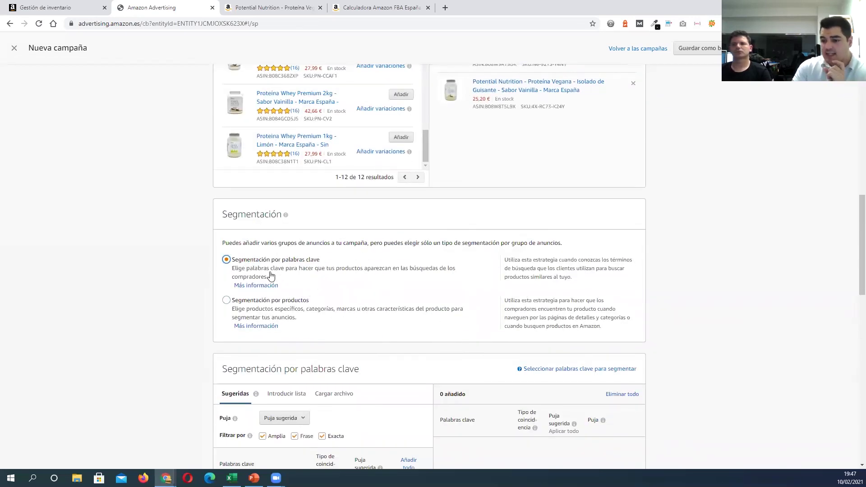
pyautogui.scroll(-1, 259, 273)
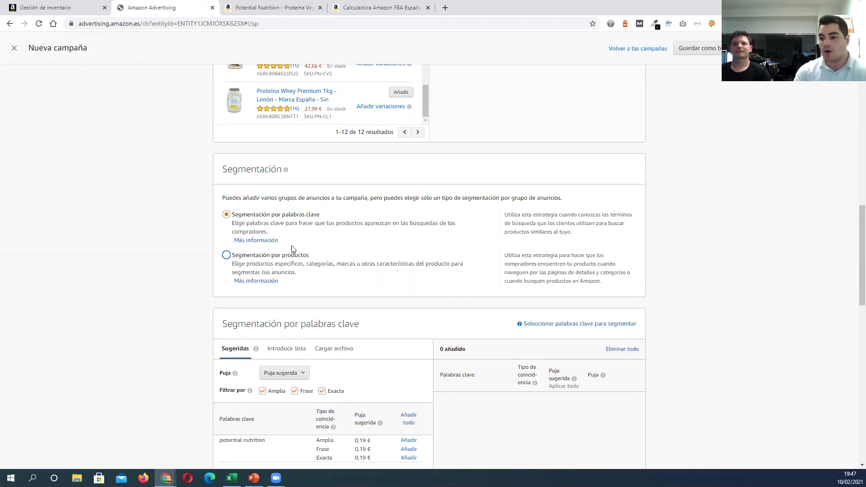
pyautogui.scroll(-3, 290, 232)
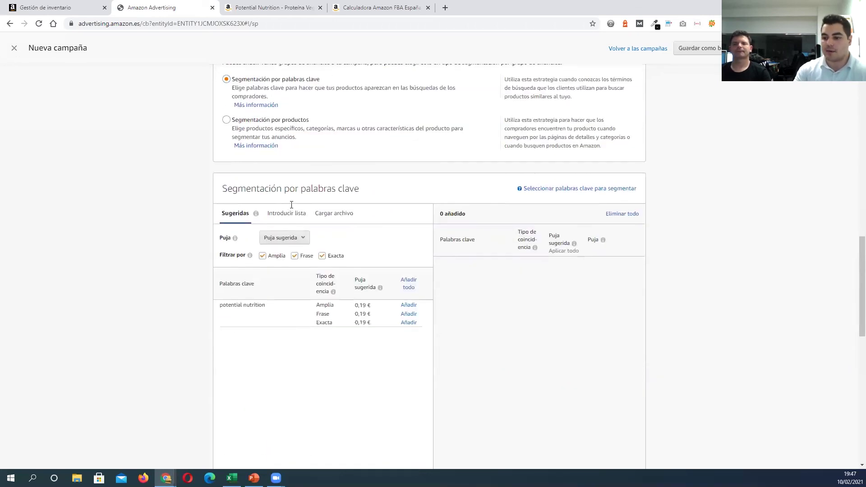
pyautogui.scroll(1, 290, 190)
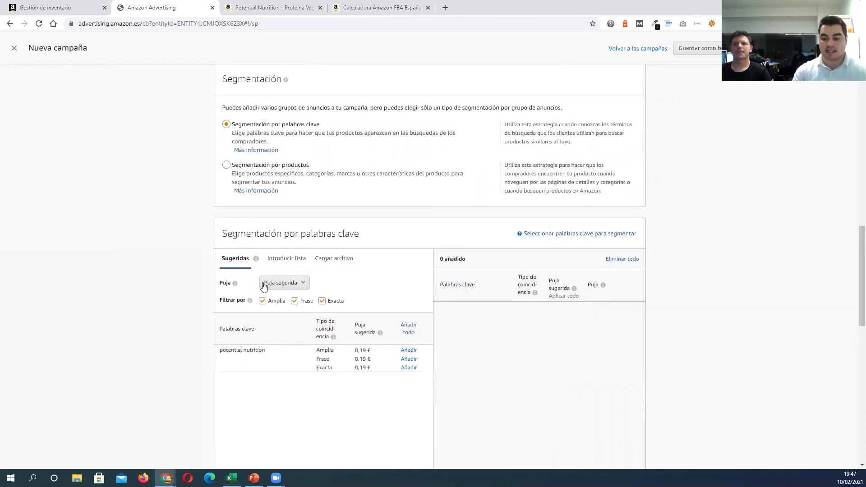
pyautogui.scroll(-2, 257, 293)
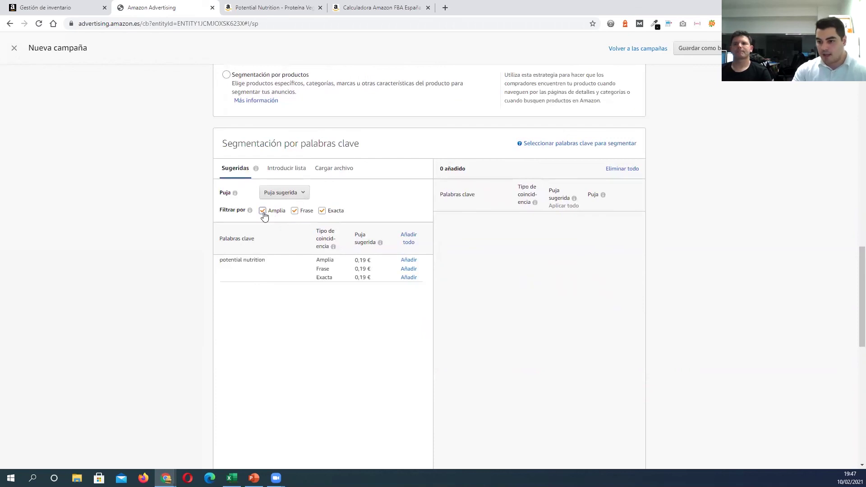
pyautogui.click(277, 194)
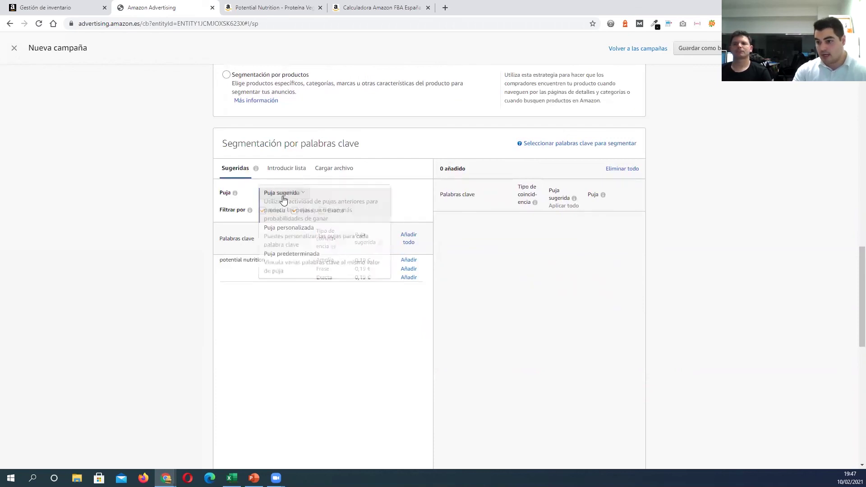
pyautogui.click(302, 317)
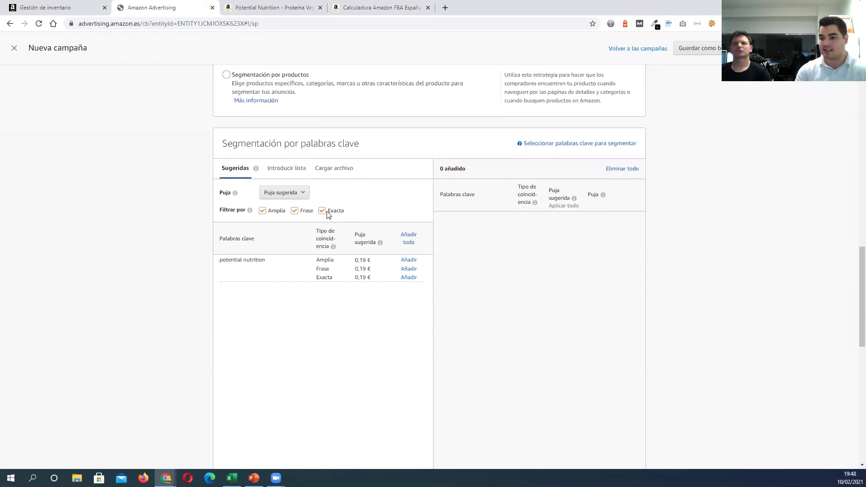
pyautogui.click(295, 212)
pyautogui.click(322, 211)
# Step: Switch to manual keyword list entry and paste the prepared vegan protein keywords from the Excel spreadsheet into it
pyautogui.scroll(1, 335, 300)
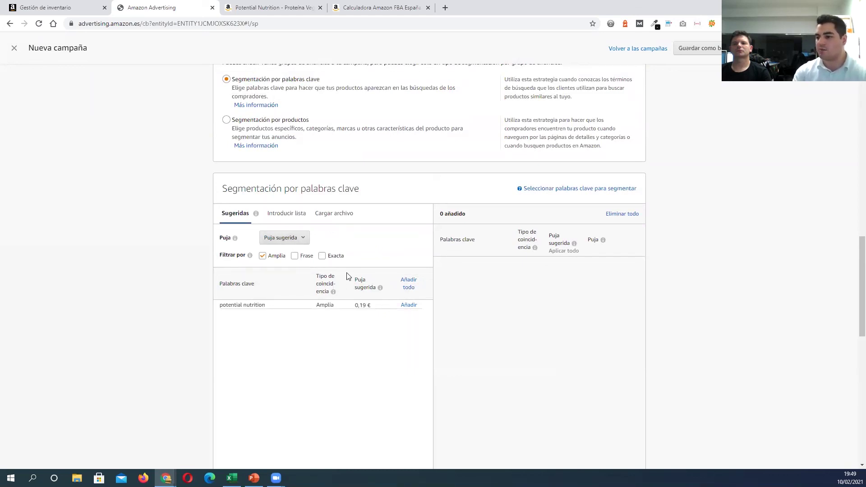
pyautogui.scroll(2, 361, 253)
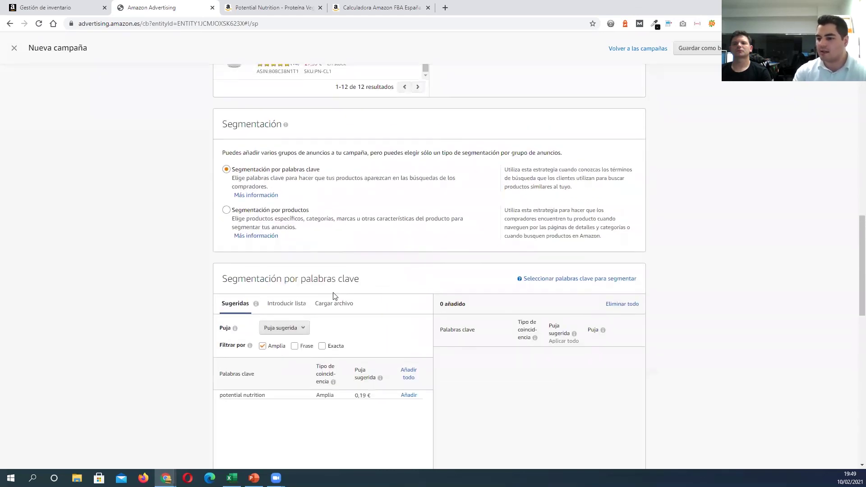
pyautogui.click(302, 310)
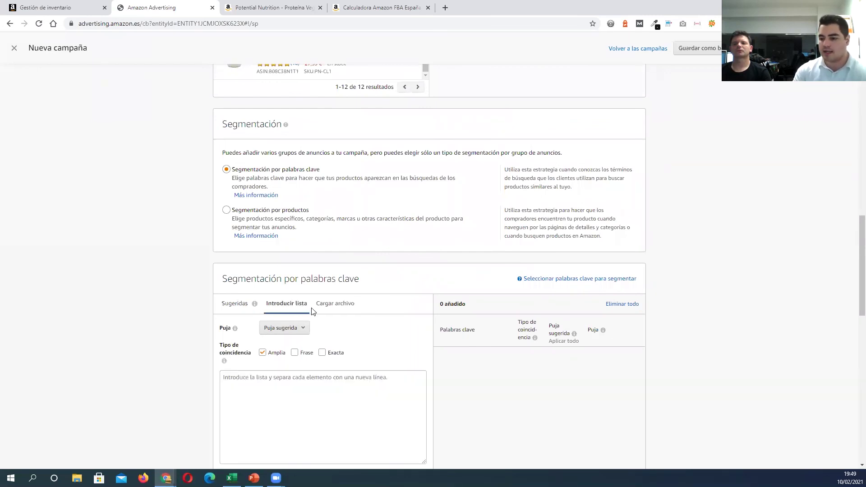
pyautogui.scroll(-1, 289, 269)
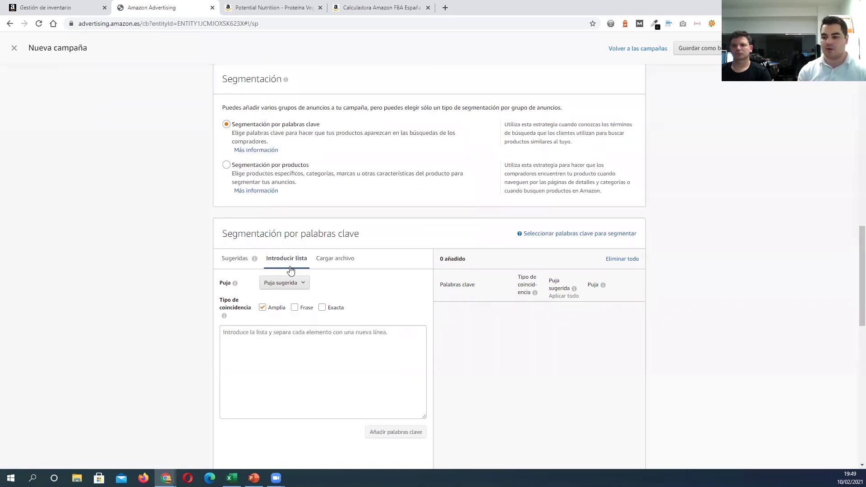
pyautogui.scroll(-1, 293, 294)
pyautogui.click(286, 305)
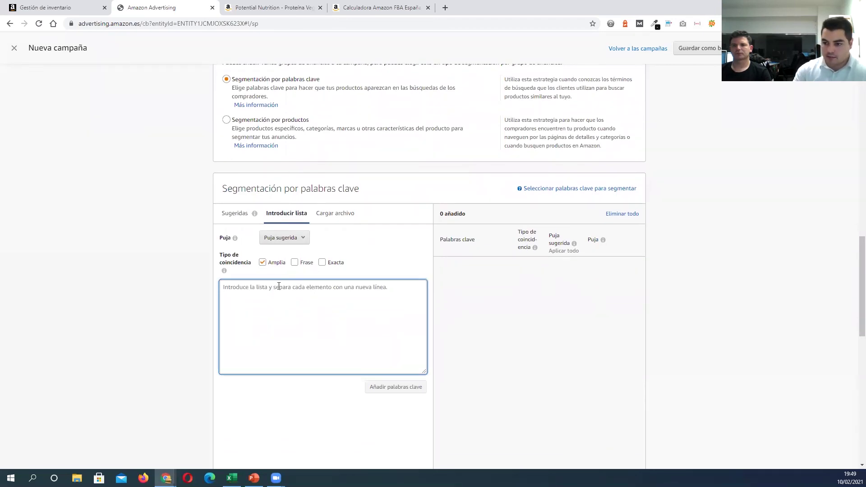
pyautogui.hotkey('alt', 'Tab')
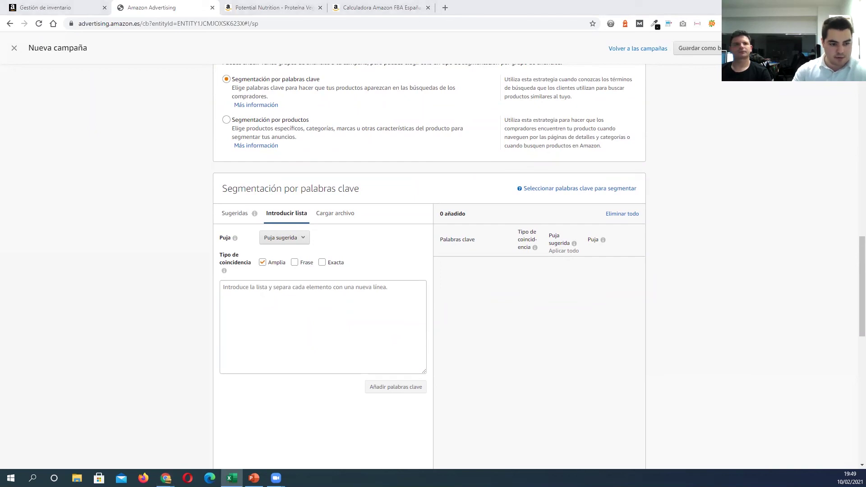
pyautogui.click(261, 306)
pyautogui.hotkey('ctrl', 'v')
pyautogui.scroll(2, 251, 307)
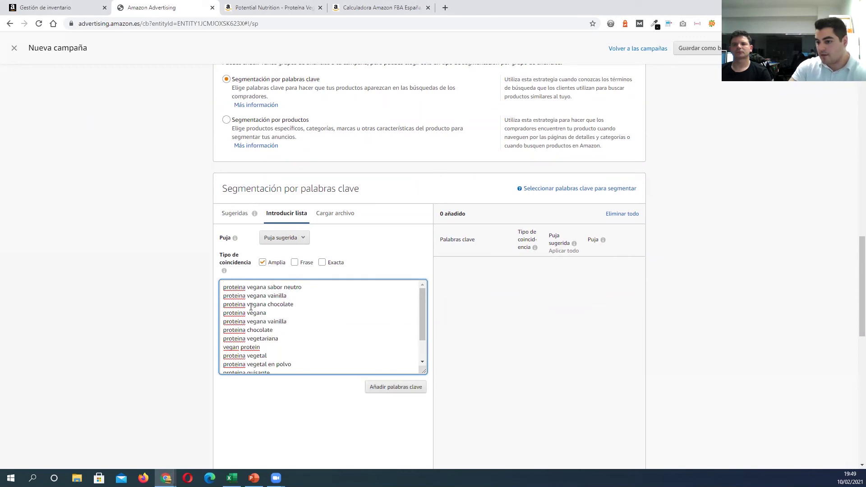
# Step: Add the pasted keywords with a 0,30 € bid for "proteina vegana sabor neutro" and check the entry left in the list
pyautogui.click(407, 388)
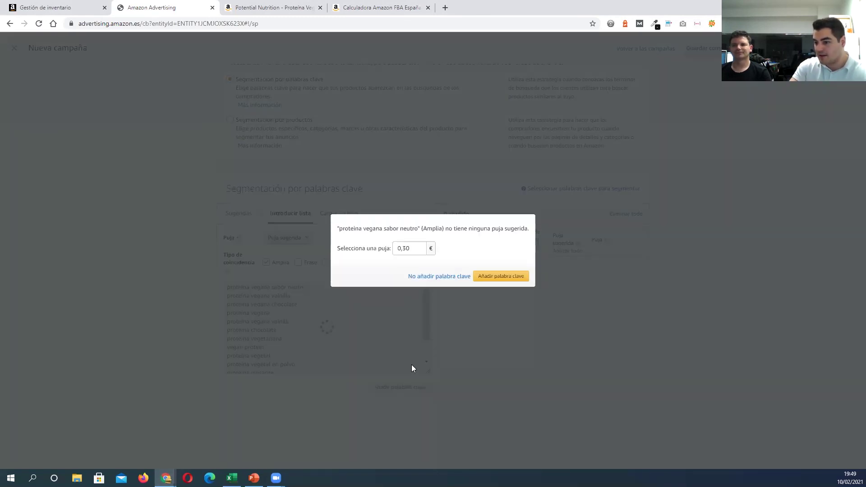
pyautogui.click(497, 277)
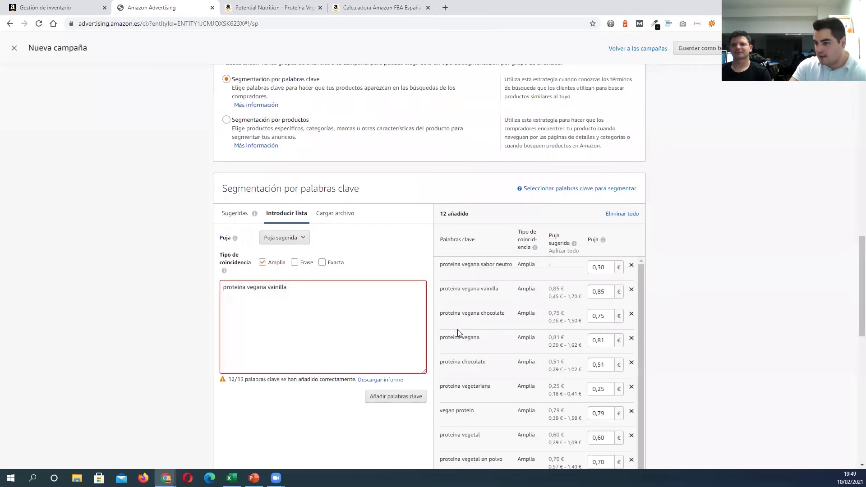
pyautogui.scroll(-3, 752, 243)
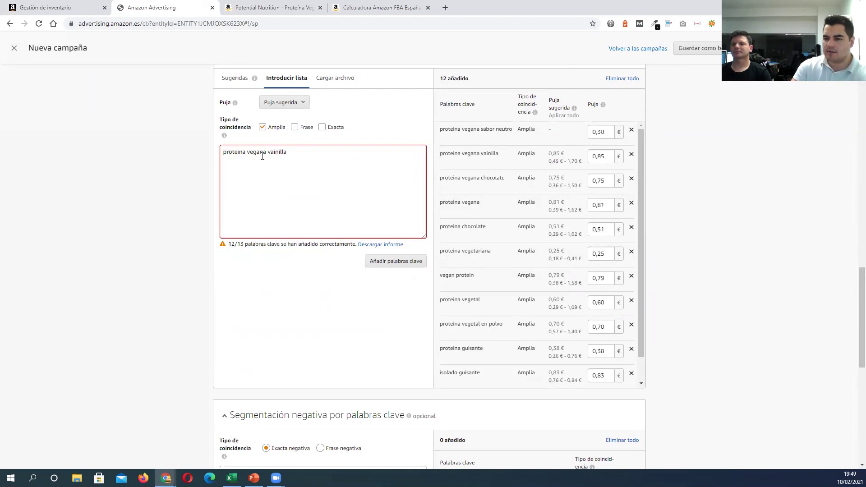
pyautogui.click(280, 163)
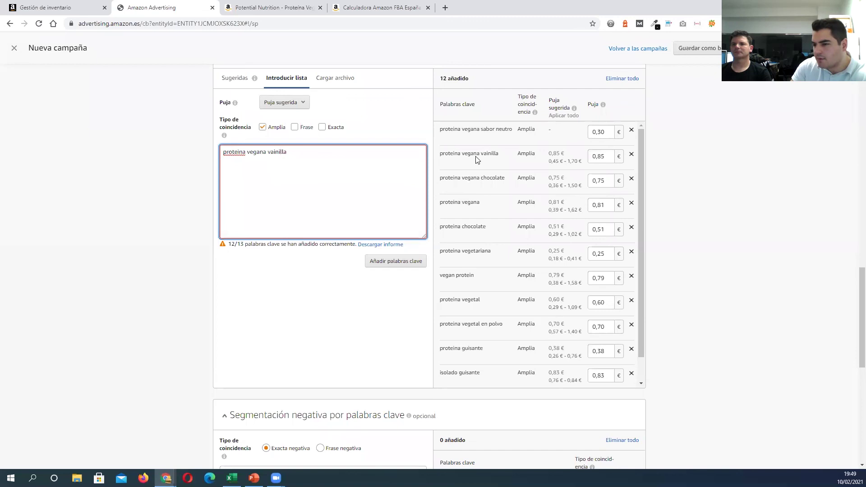
# Step: Clear the leftover "proteina vegana vainilla" entry from the keyword input list
pyautogui.moveTo(297, 153); pyautogui.dragTo(113, 156)
pyautogui.press('BackSpace')
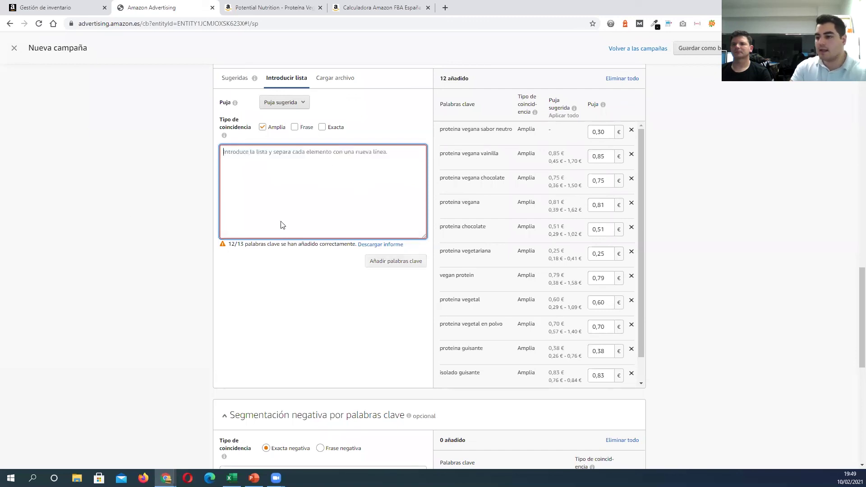
pyautogui.click(721, 166)
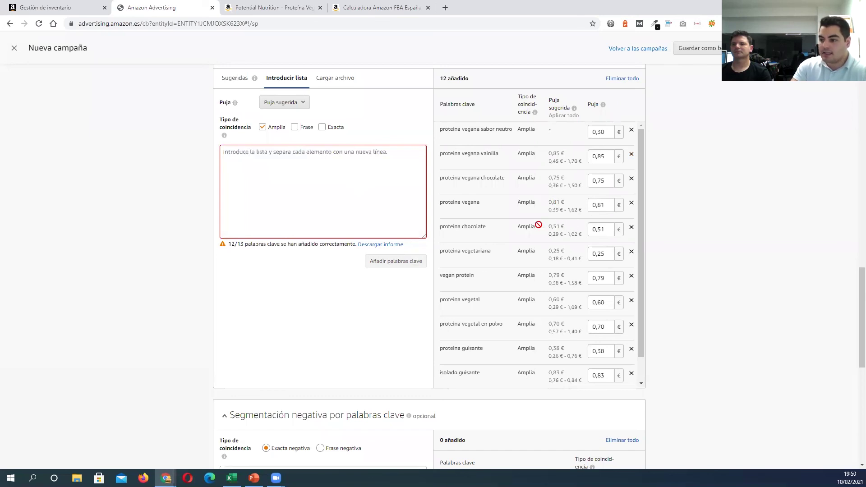
# Step: Set the bid for the added keyword "proteina vegana" to 0,50 €
pyautogui.tripleClick(463, 203)
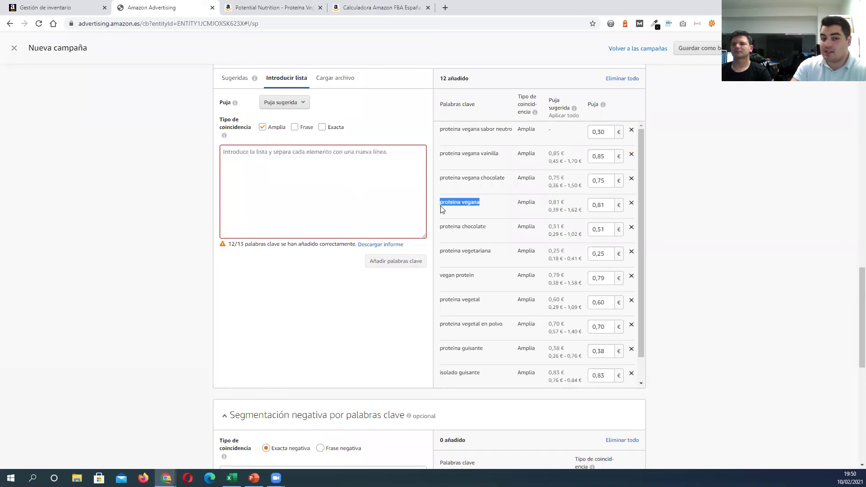
pyautogui.moveTo(607, 205); pyautogui.dragTo(593, 208)
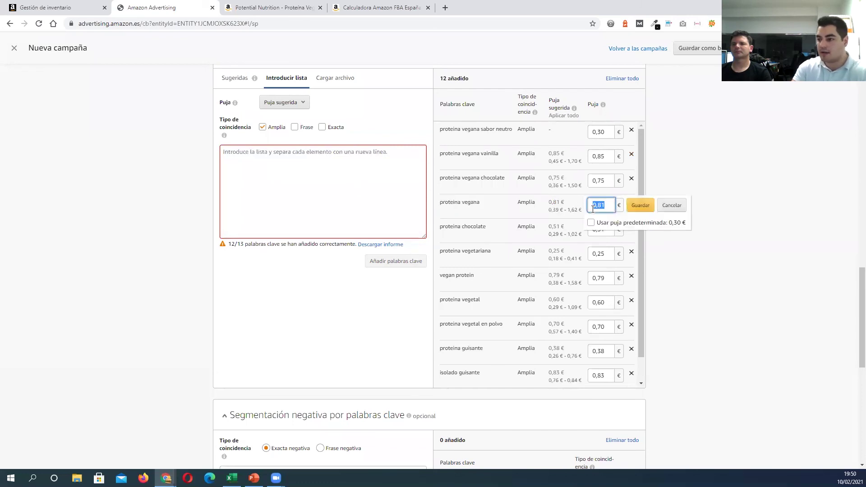
pyautogui.click(710, 161)
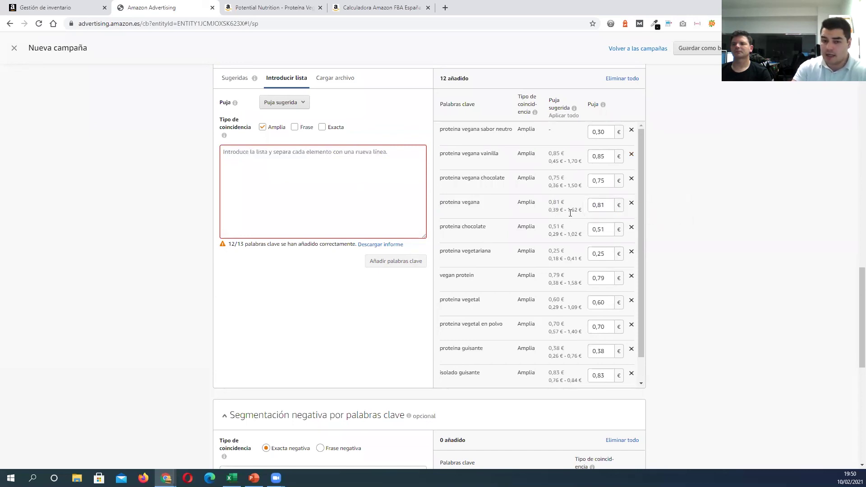
pyautogui.click(600, 205)
pyautogui.click(605, 205)
pyautogui.click(604, 205)
pyautogui.click(605, 208)
pyautogui.press('BackSpace')
pyautogui.press('BackSpace')
pyautogui.write('50')
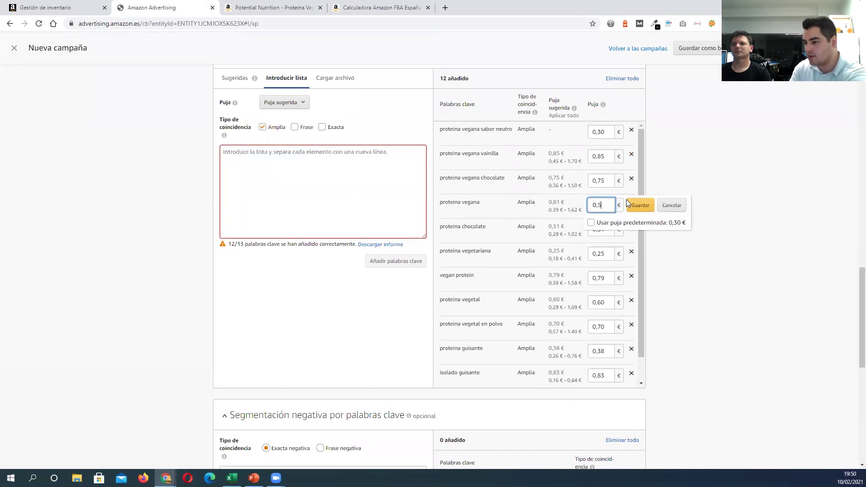
pyautogui.click(637, 207)
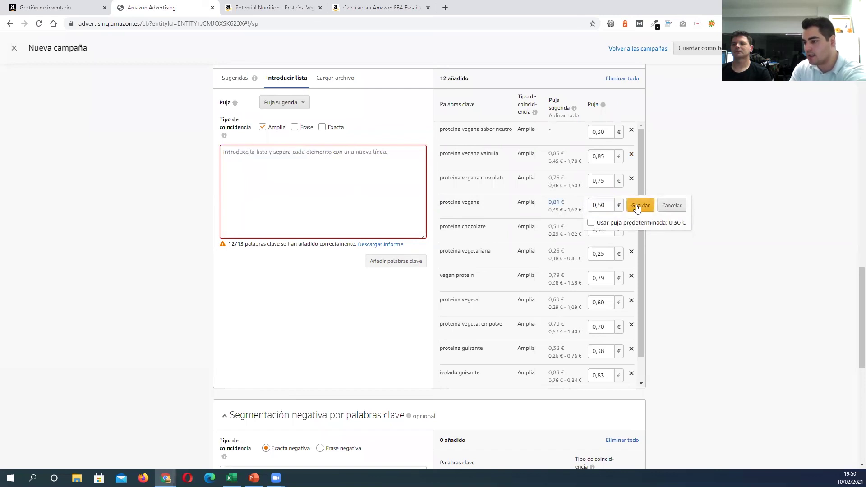
# Step: Set the "proteina vegana" bid to 0,80 € and remove the keyword "proteina chocolate" from the added list
pyautogui.click(609, 209)
pyautogui.press('BackSpace')
pyautogui.write('0')
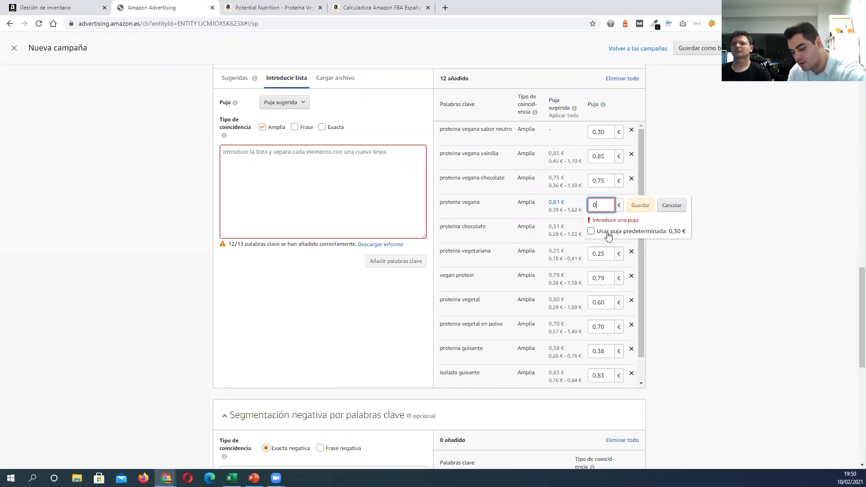
pyautogui.write(',80')
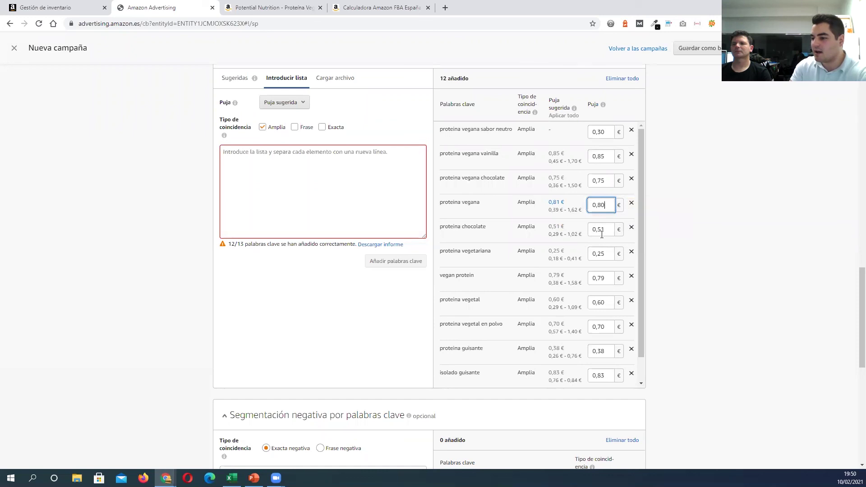
pyautogui.click(632, 228)
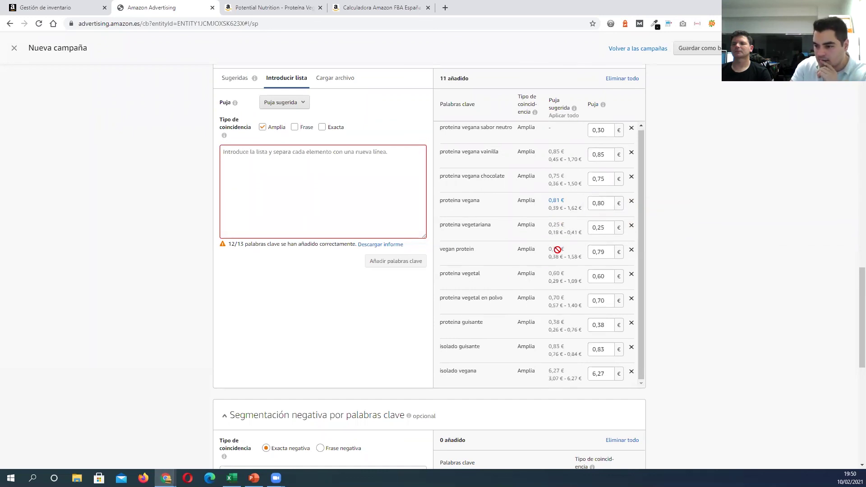
# Step: Review the remaining keywords with their bids and the optional negative keyword targeting section
pyautogui.scroll(-1, 559, 252)
pyautogui.scroll(2, 489, 289)
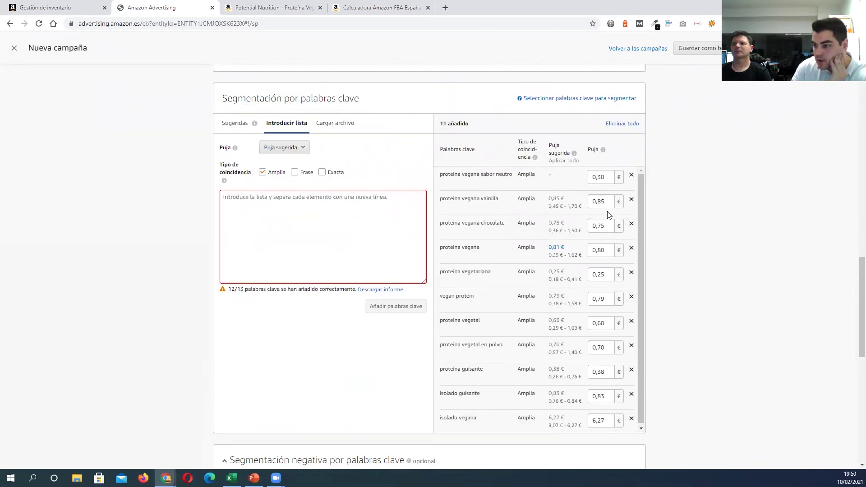
pyautogui.scroll(-1, 542, 260)
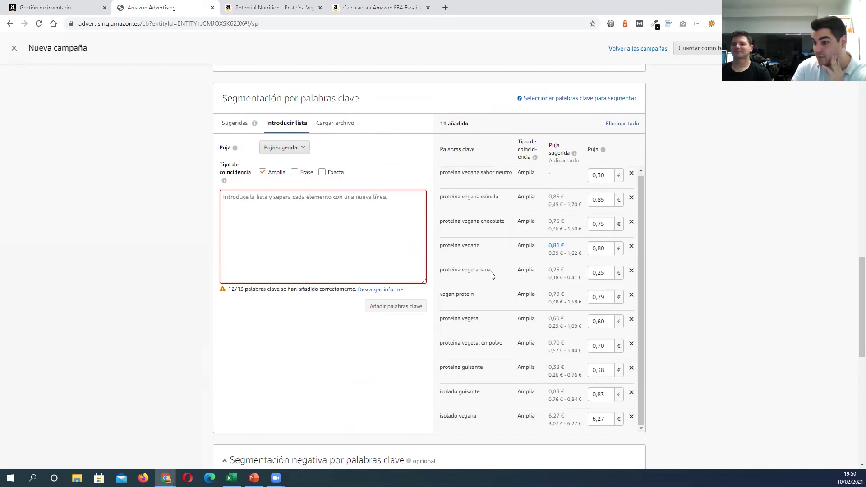
pyautogui.scroll(-2, 490, 272)
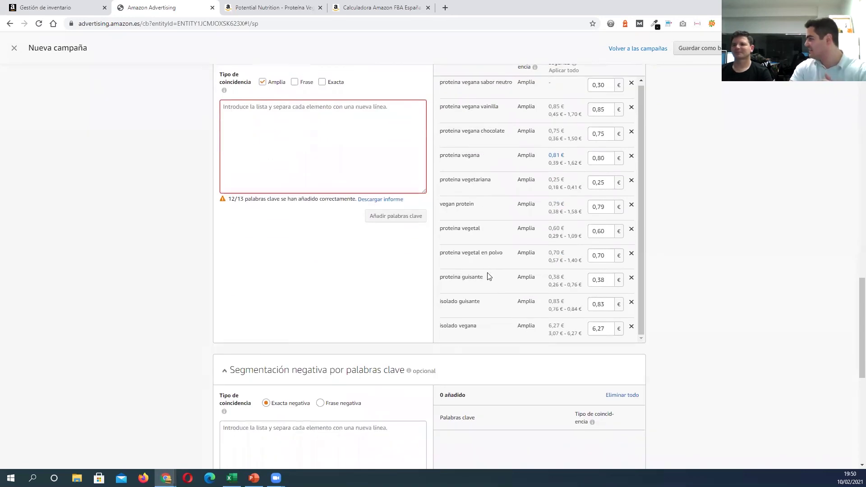
pyautogui.scroll(-4, 488, 276)
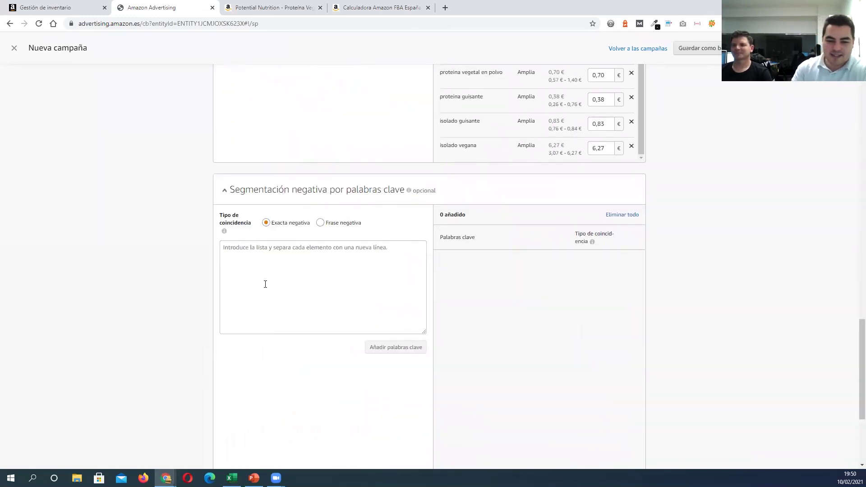
pyautogui.scroll(5, 634, 295)
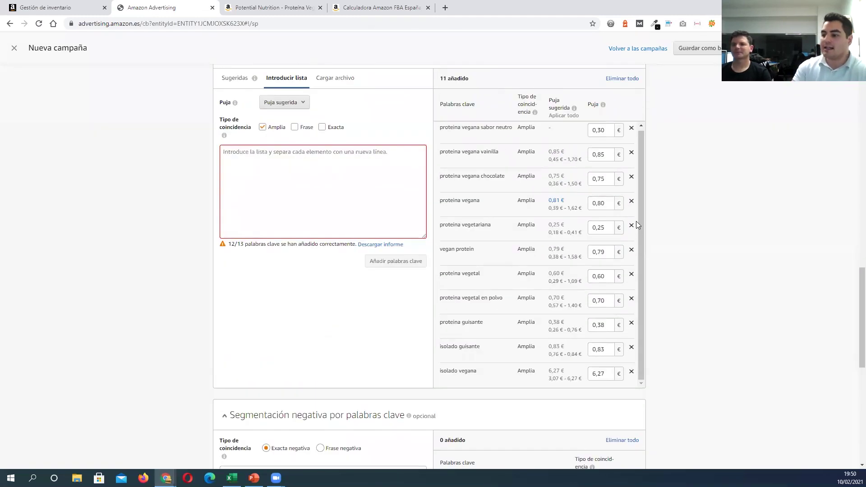
pyautogui.scroll(1, 640, 202)
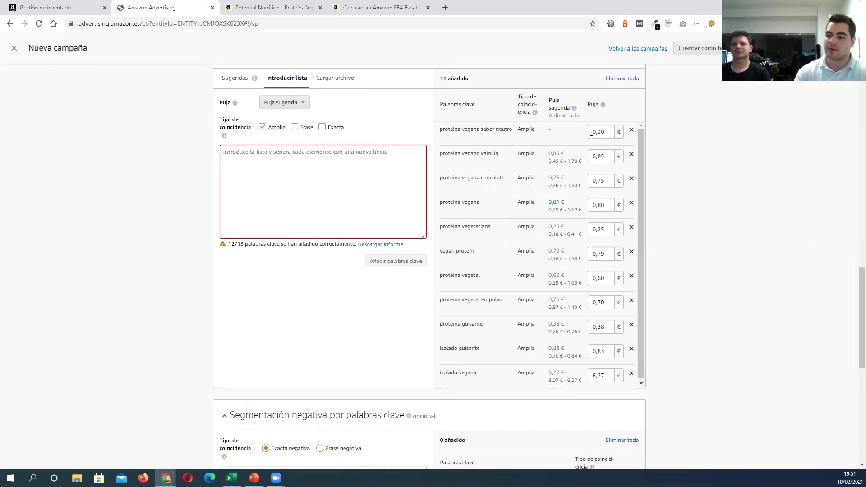
# Step: Search the Amazon.es store for "proteina vegana" within Salud y cuidado personal
pyautogui.moveTo(481, 203); pyautogui.dragTo(440, 203)
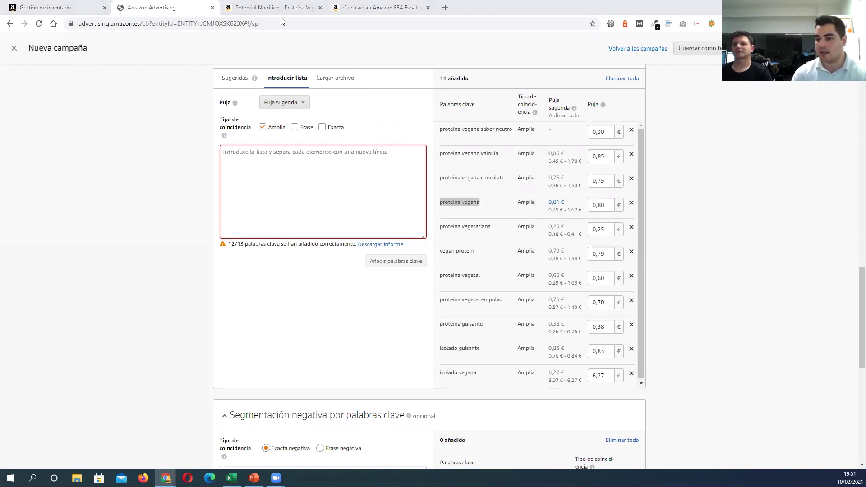
pyautogui.click(303, 9)
pyautogui.click(257, 47)
pyautogui.write('prote')
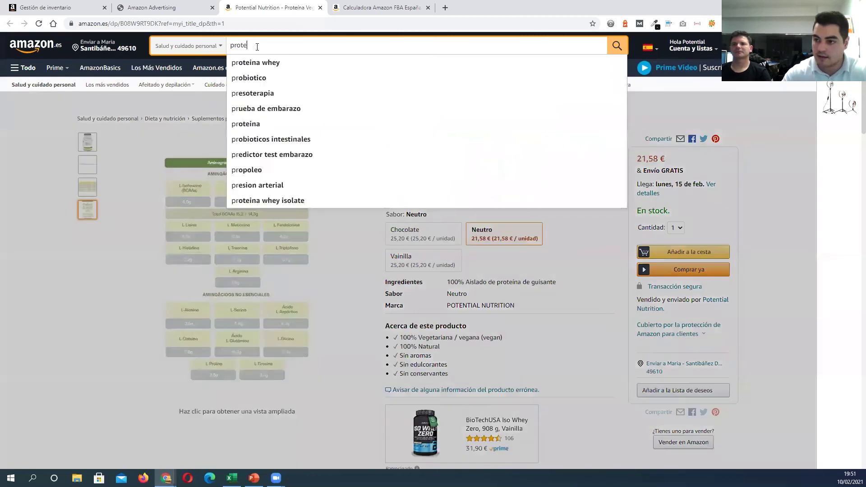
pyautogui.write('ina vegana')
pyautogui.press('Return')
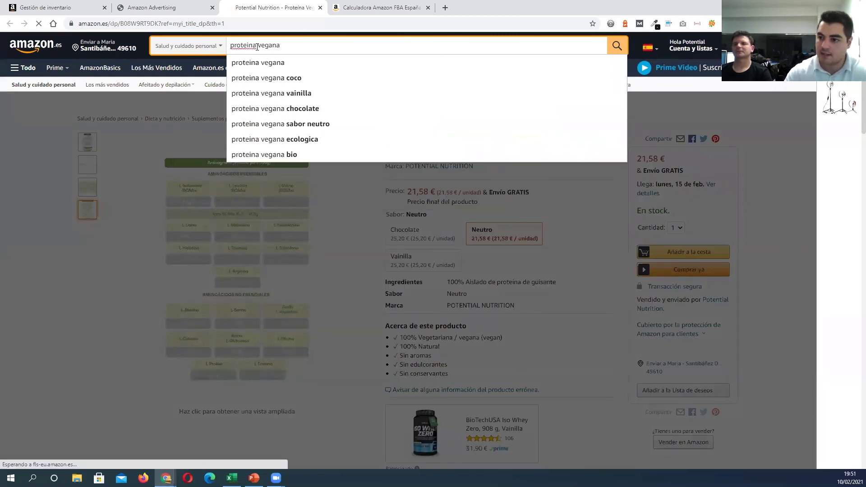
# Step: Examine the Patrocinado ad notices on the foodspring, Weider and Scitec Nutrition results
pyautogui.scroll(-2, 261, 135)
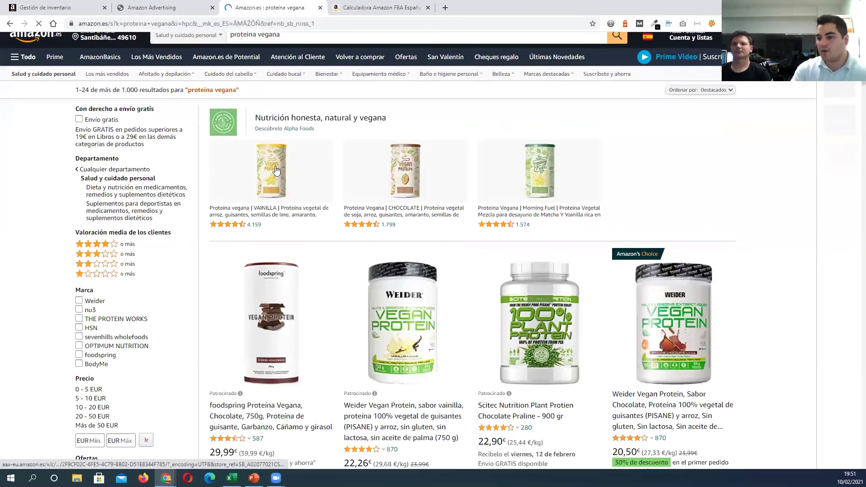
pyautogui.scroll(-3, 262, 113)
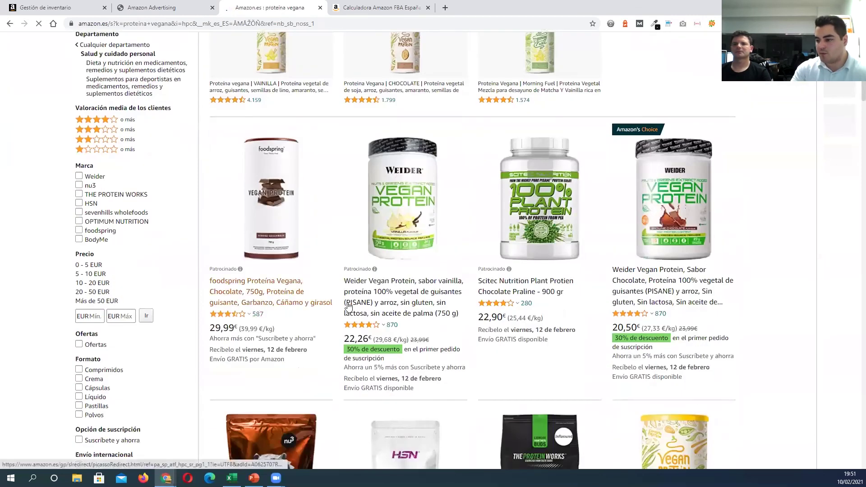
pyautogui.click(221, 272)
pyautogui.click(357, 269)
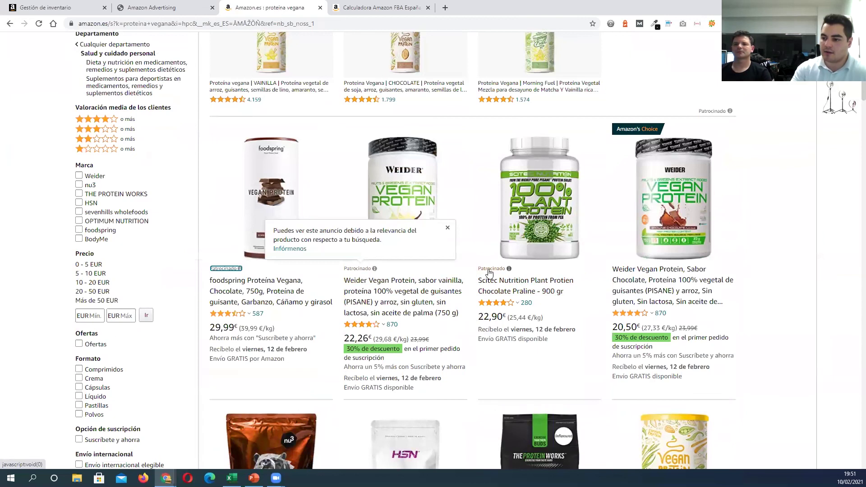
pyautogui.click(494, 270)
pyautogui.press('Escape')
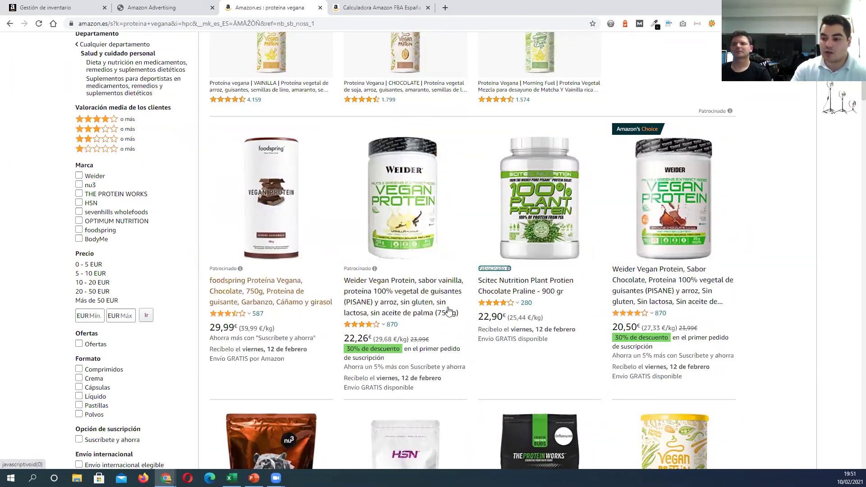
# Step: Compare the sponsored vegan protein listings and view the customer rating breakdown of the foodspring product
pyautogui.scroll(-5, 336, 306)
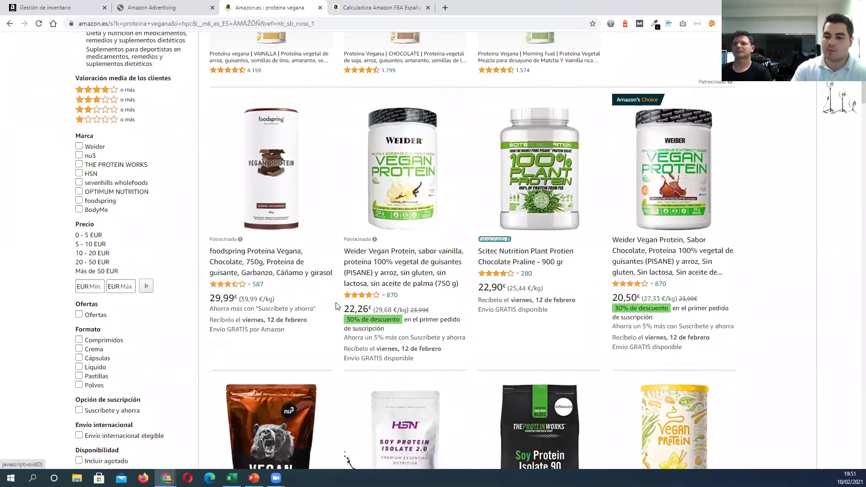
pyautogui.scroll(4, 323, 259)
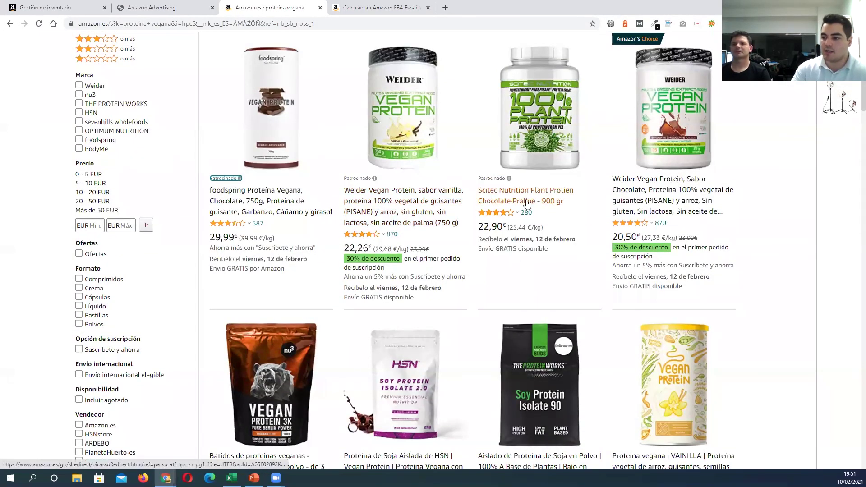
pyautogui.scroll(1, 343, 253)
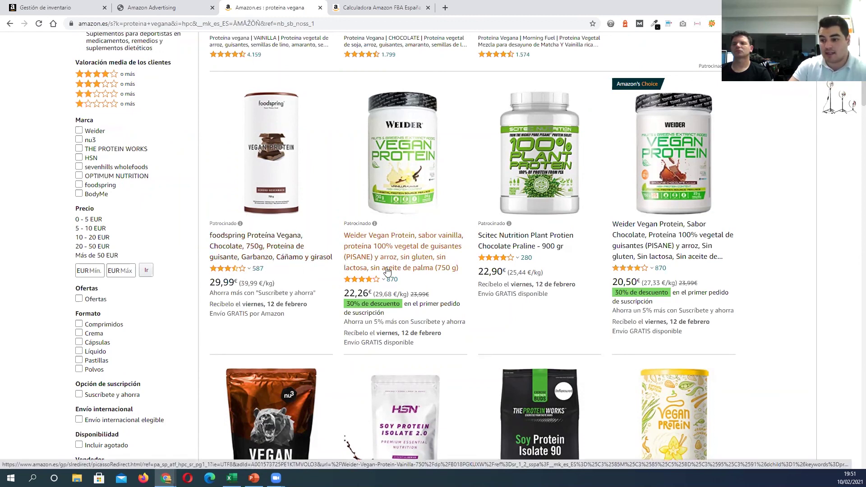
pyautogui.moveTo(383, 280)
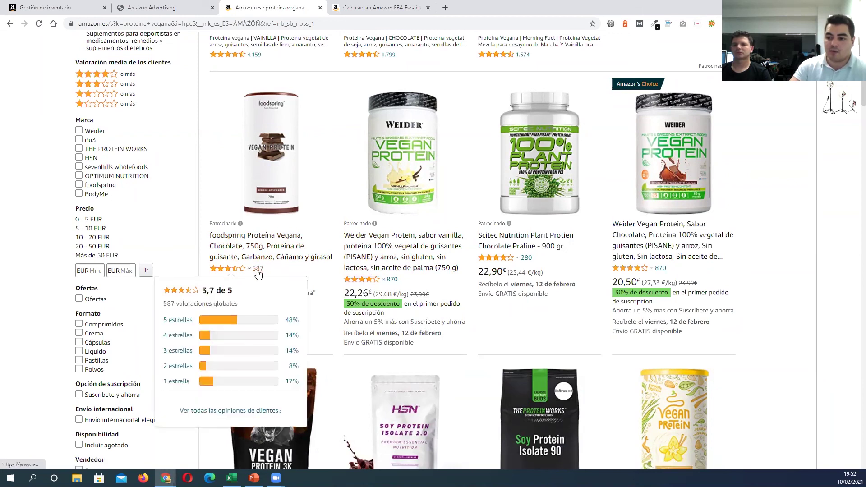
pyautogui.moveTo(260, 273)
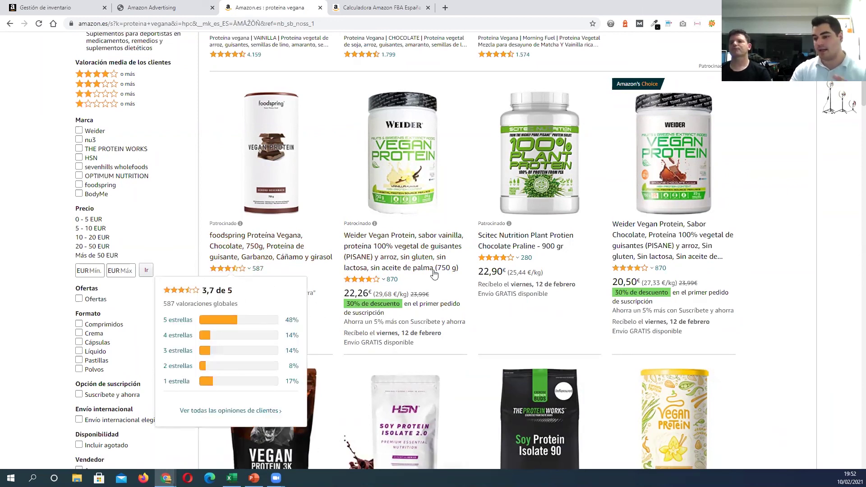
pyautogui.click(750, 182)
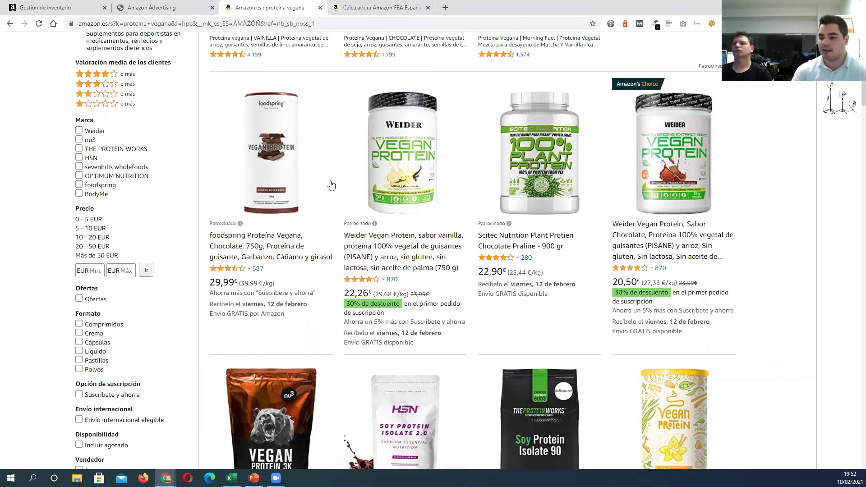
# Step: Return to the new campaign in Amazon Advertising and review the negative keyword section and the added keyword bids
pyautogui.click(149, 12)
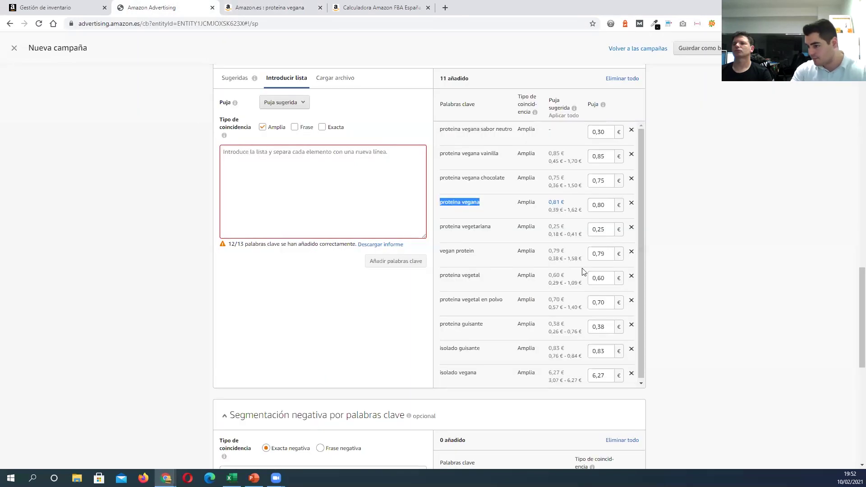
pyautogui.scroll(-2, 556, 255)
pyautogui.scroll(-4, 556, 255)
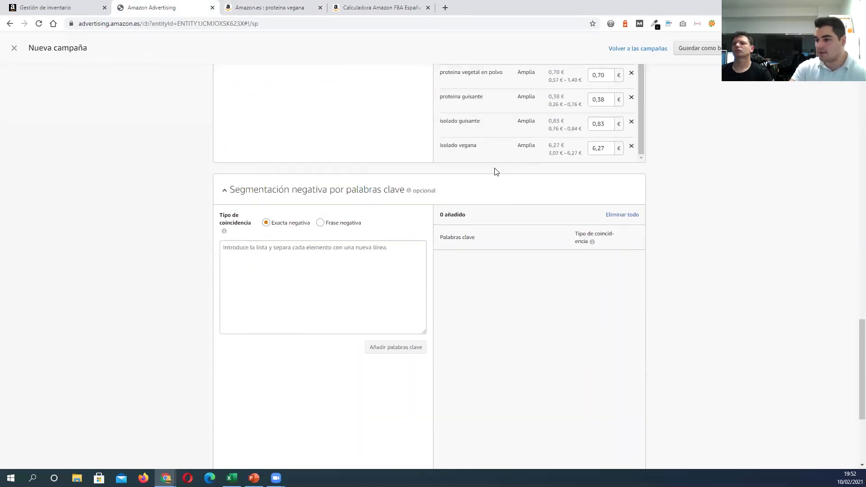
pyautogui.scroll(-1, 495, 172)
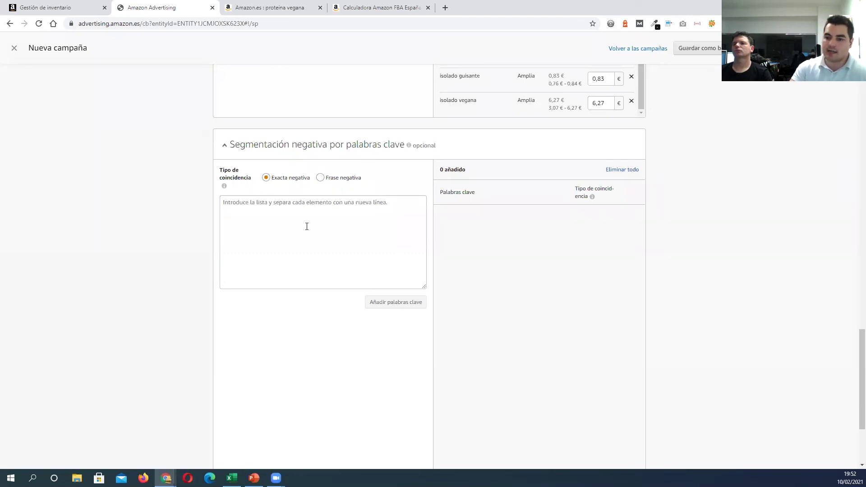
pyautogui.scroll(9, 325, 316)
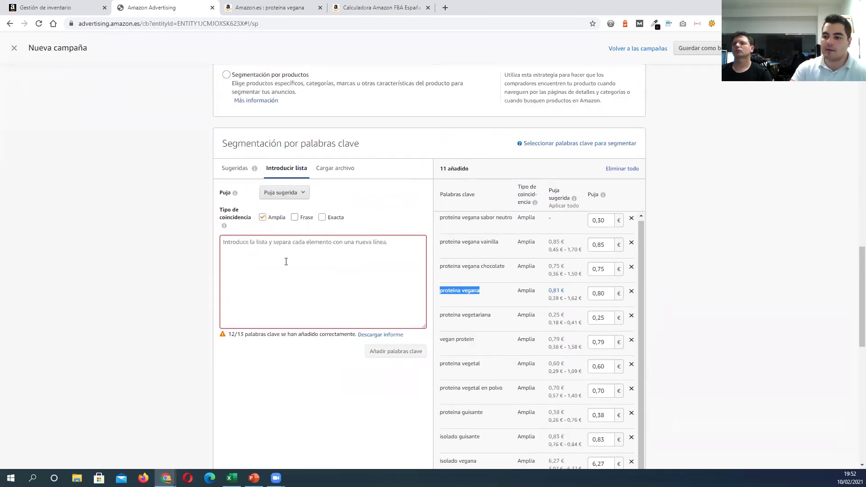
pyautogui.click(684, 228)
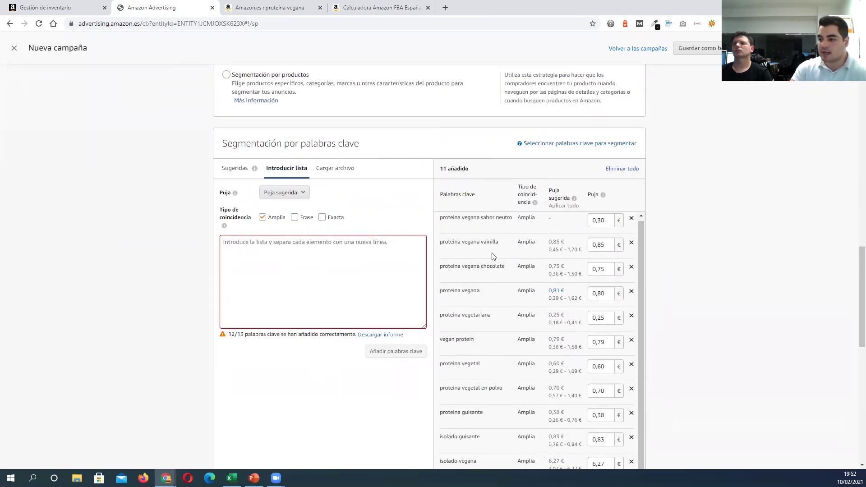
pyautogui.scroll(-2, 469, 299)
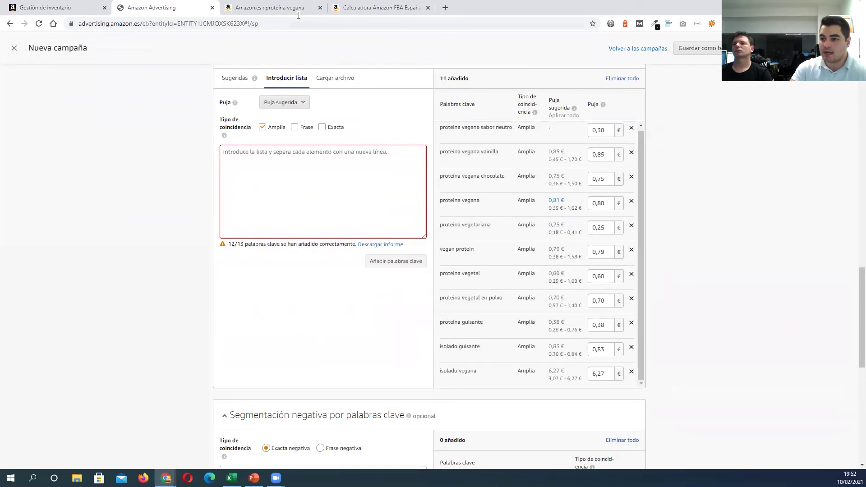
# Step: Examine the Patrocinado labels on the foodspring and Weider listings in the Amazon.es vegan protein results
pyautogui.click(298, 9)
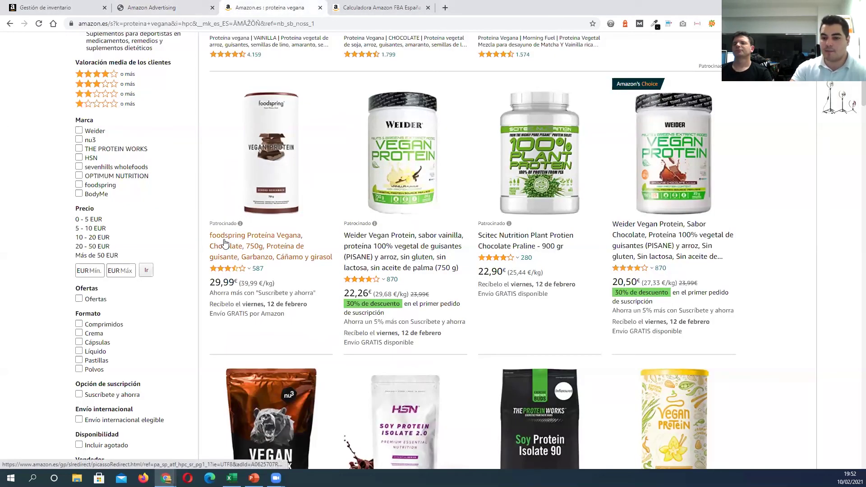
pyautogui.click(359, 224)
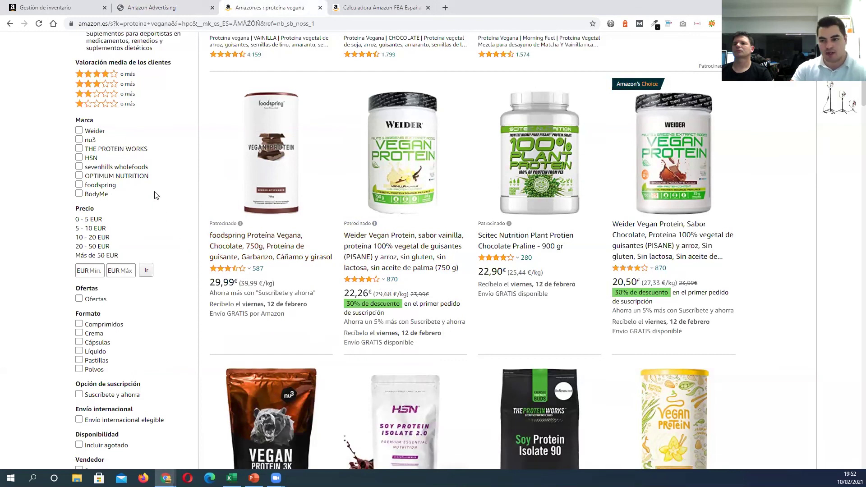
pyautogui.click(223, 223)
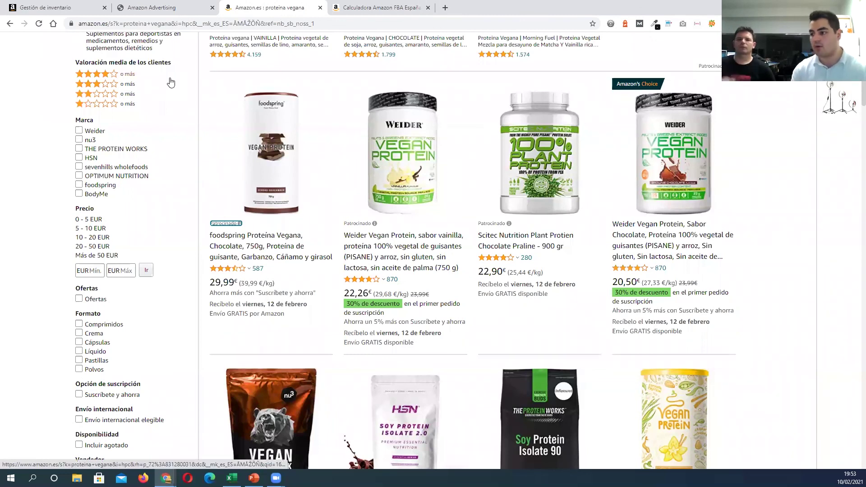
# Step: Return to the new campaign in Amazon Advertising and fetch the competitor brand list from the Excel workbook
pyautogui.click(165, 8)
pyautogui.click(301, 194)
pyautogui.scroll(1, 285, 221)
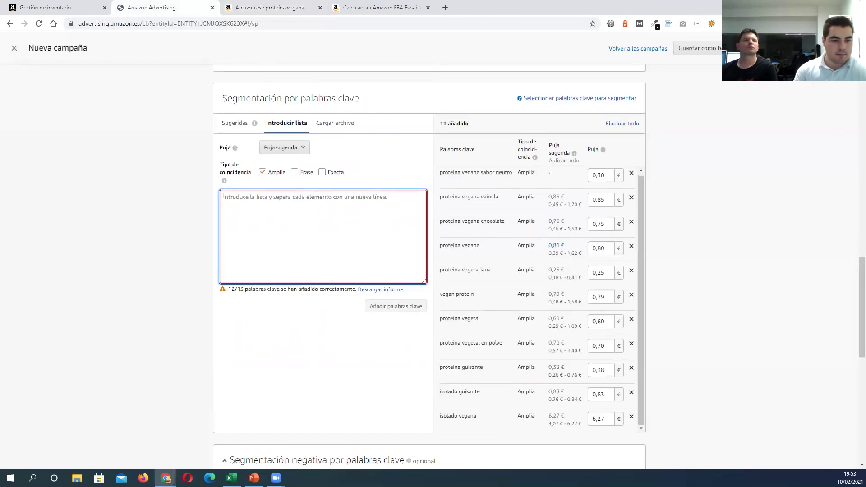
pyautogui.hotkey('alt', 'Tab')
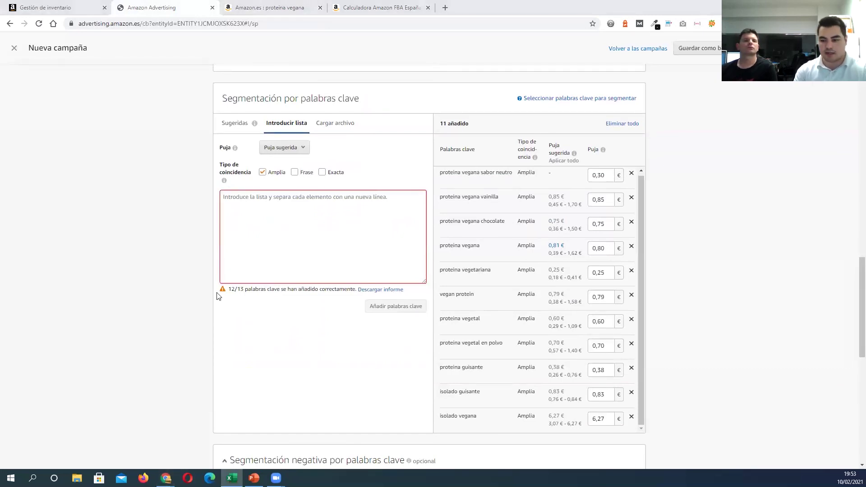
pyautogui.hotkey('alt', 'Tab')
pyautogui.hotkey('ctrl', 'v')
pyautogui.scroll(5, 257, 207)
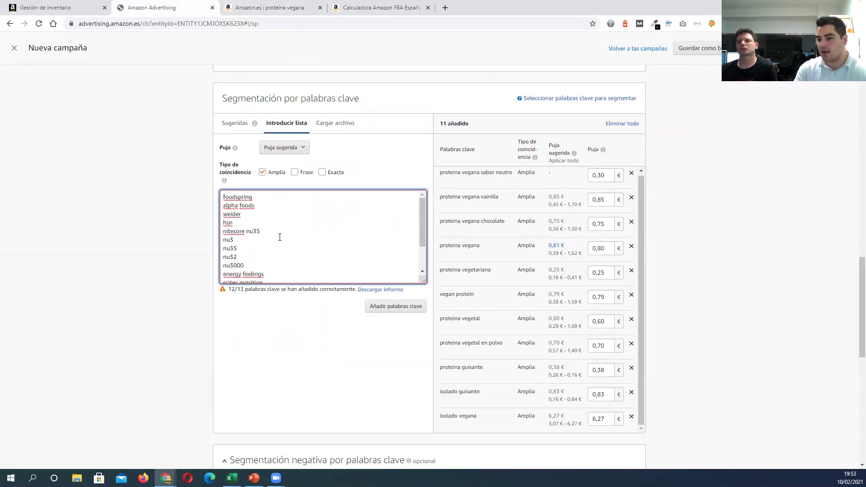
pyautogui.scroll(2, 280, 237)
pyautogui.scroll(-6, 253, 279)
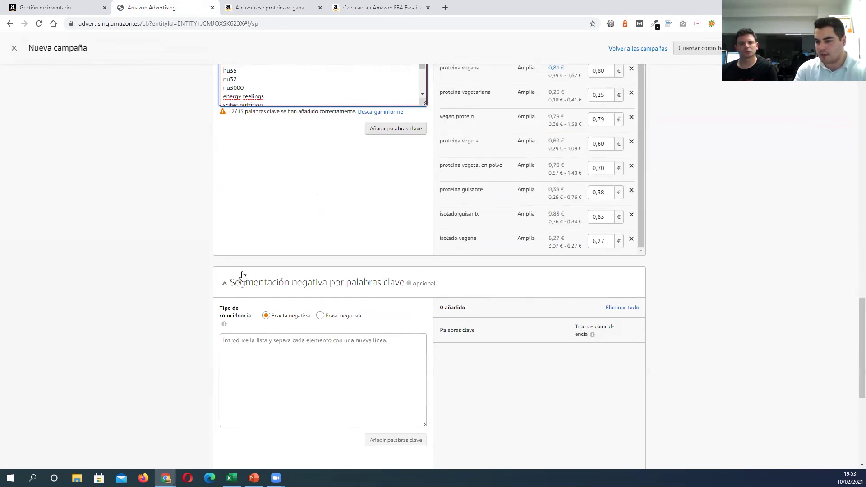
pyautogui.scroll(3, 269, 237)
pyautogui.scroll(2, 262, 165)
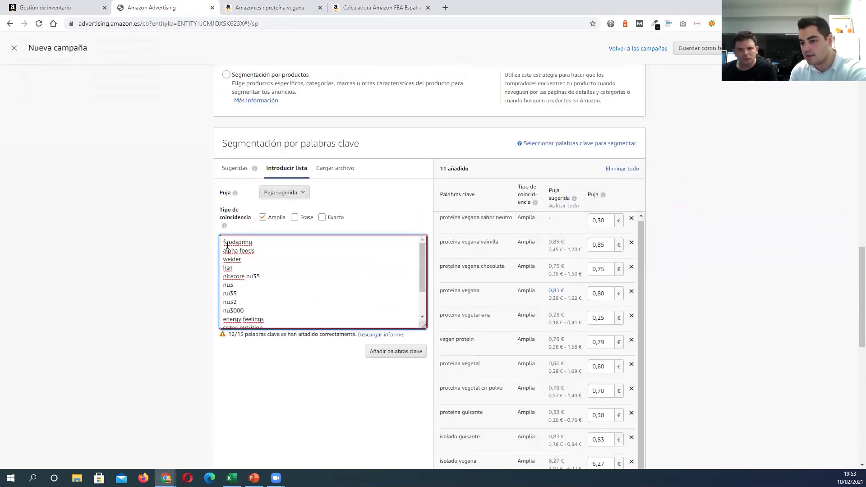
pyautogui.moveTo(224, 243); pyautogui.dragTo(293, 388)
pyautogui.press('BackSpace')
# Step: Paste the competitor brand list, starting with foodspring, alpha foods and weider, into the negative keyword entry field
pyautogui.scroll(-8, 276, 307)
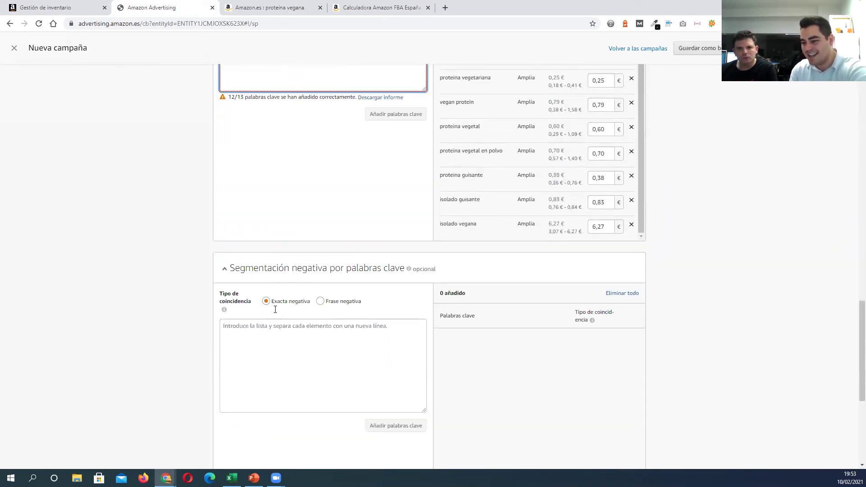
pyautogui.click(279, 258)
pyautogui.hotkey('ctrl', 'v')
pyautogui.scroll(4, 265, 248)
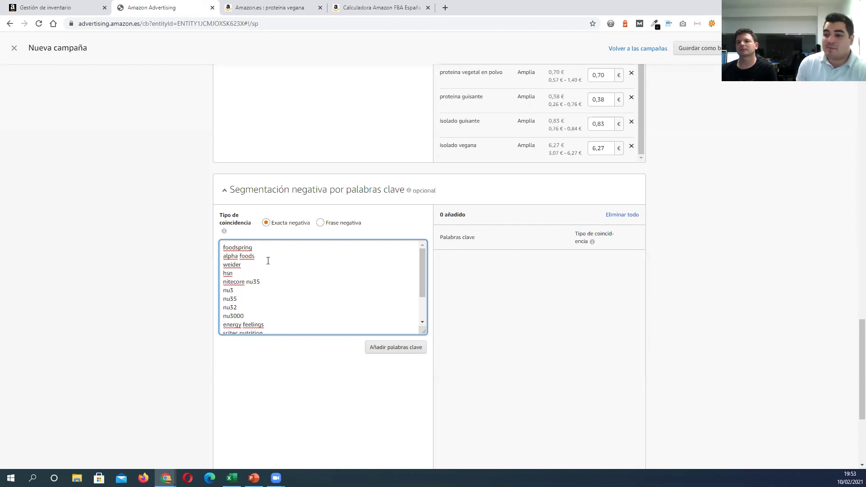
# Step: Compare the added keywords "proteina vegana vainilla" and "proteina vegana" and their bids in the keyword targeting section
pyautogui.scroll(5, 597, 309)
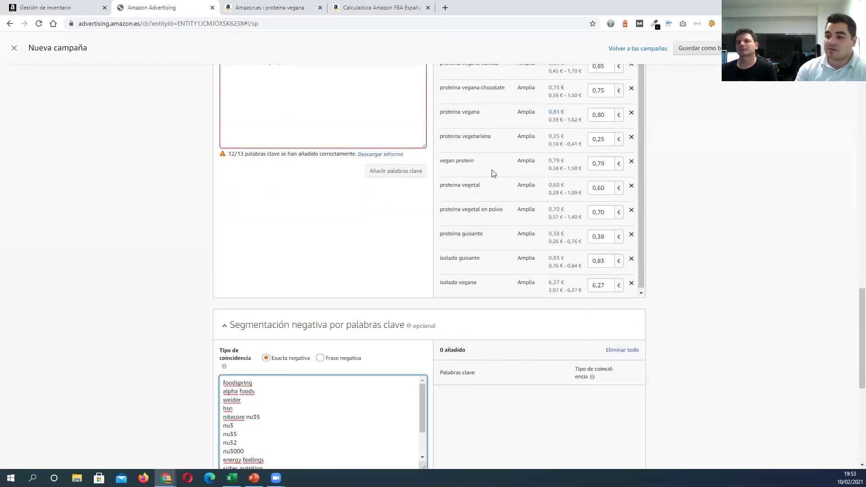
pyautogui.click(473, 164)
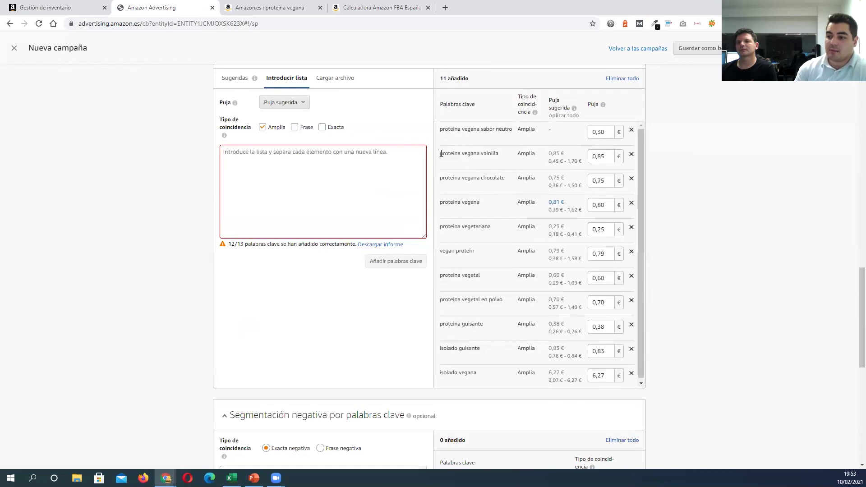
pyautogui.moveTo(441, 154); pyautogui.dragTo(582, 162)
pyautogui.click(498, 160)
pyautogui.moveTo(499, 160); pyautogui.dragTo(439, 155)
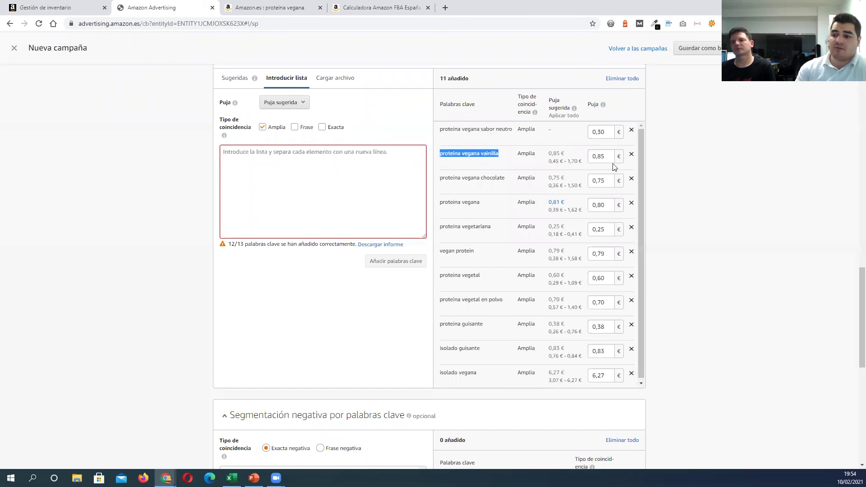
pyautogui.click(706, 111)
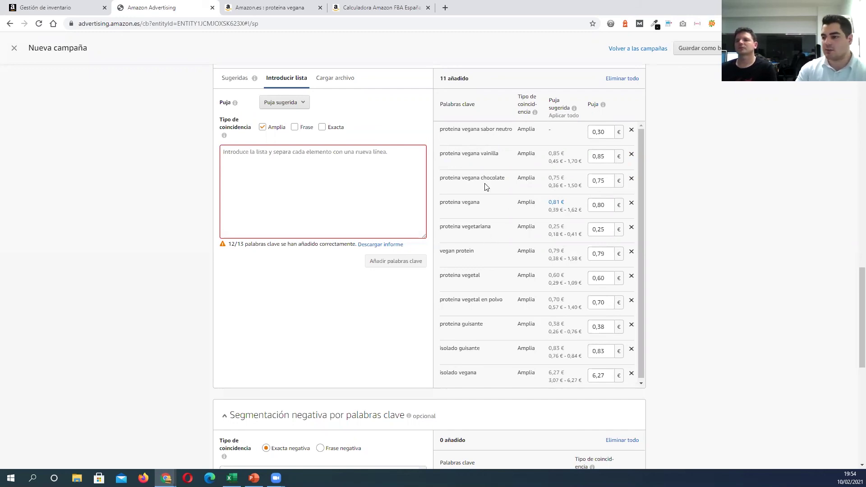
pyautogui.moveTo(480, 203); pyautogui.dragTo(440, 212)
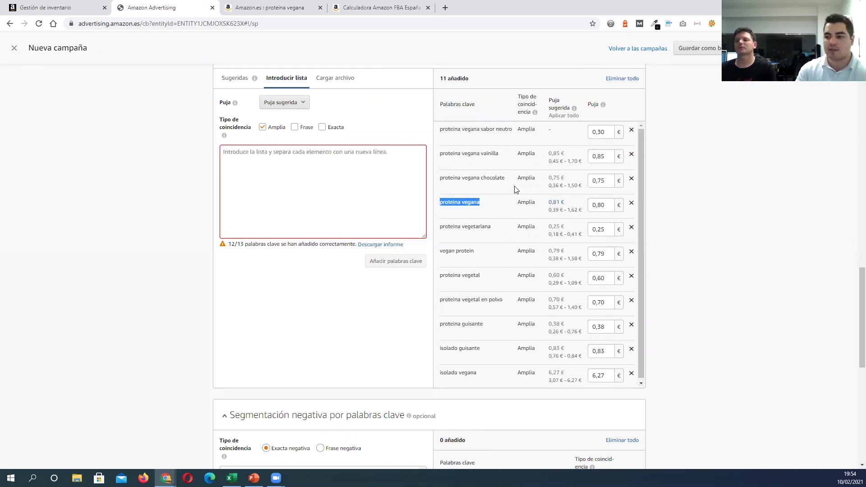
pyautogui.moveTo(503, 159); pyautogui.dragTo(440, 164)
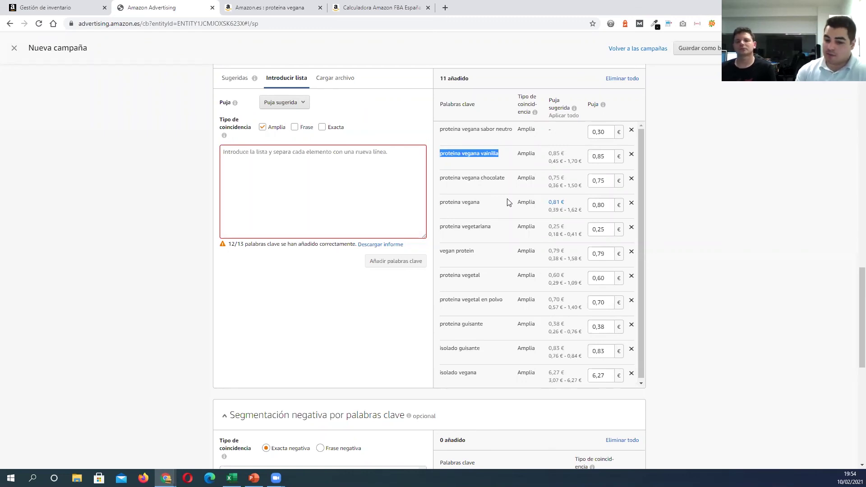
pyautogui.scroll(2, 429, 343)
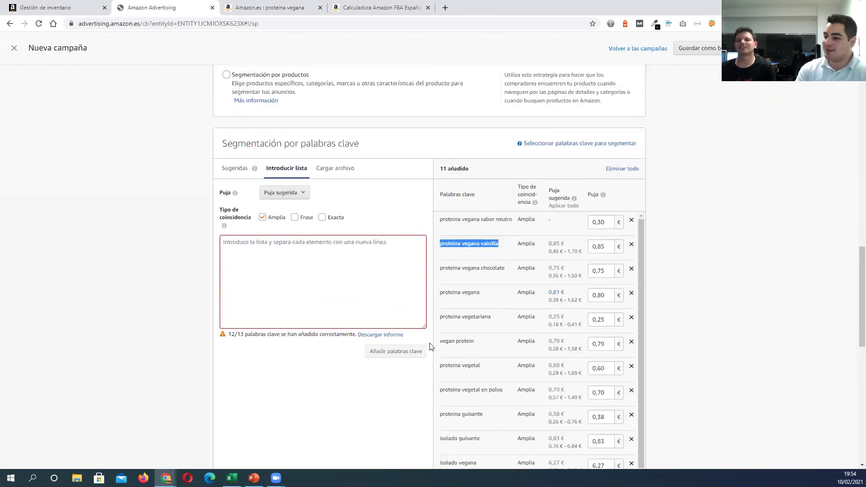
pyautogui.click(768, 143)
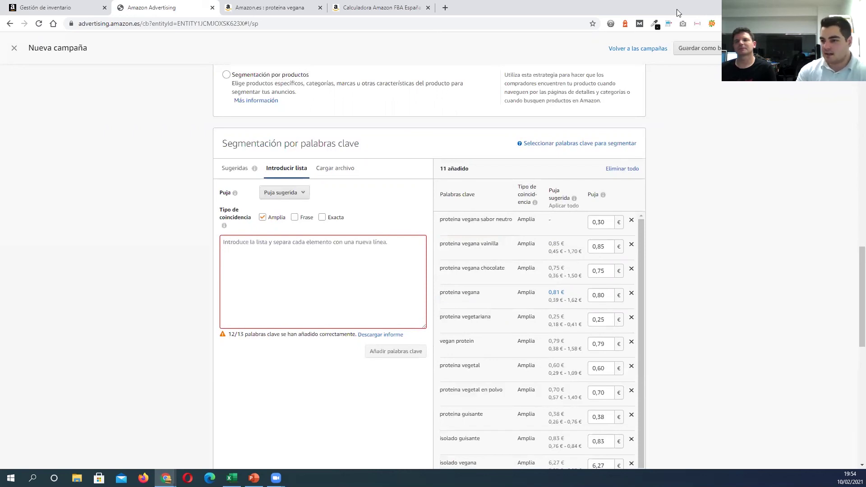
# Step: View the Weider Vegan Protein chocolate product page on Amazon.es and go back to the search results
pyautogui.click(270, 8)
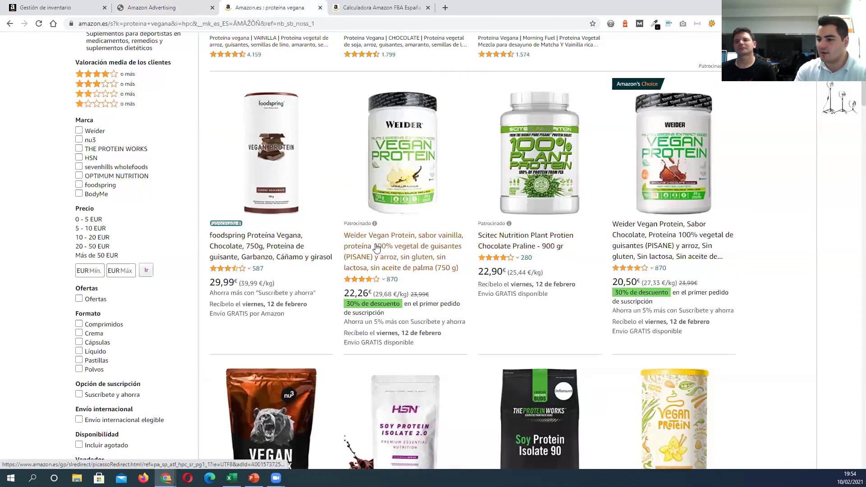
pyautogui.click(653, 233)
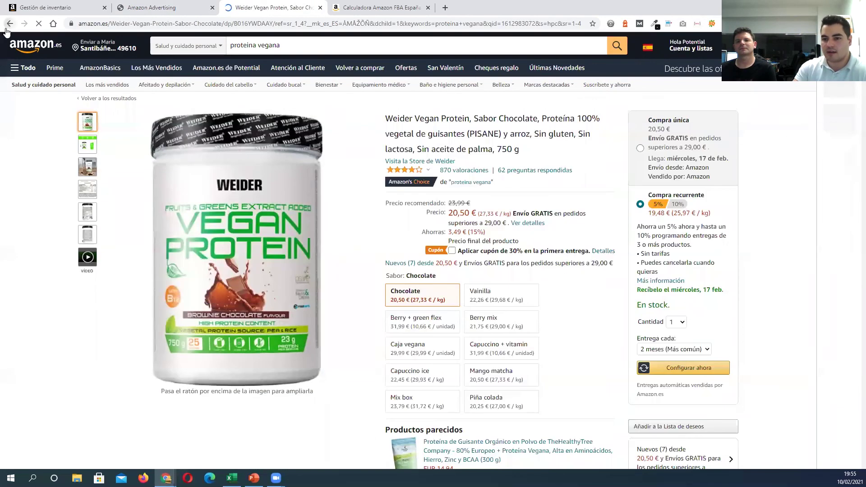
pyautogui.hotkey('alt', 'Left')
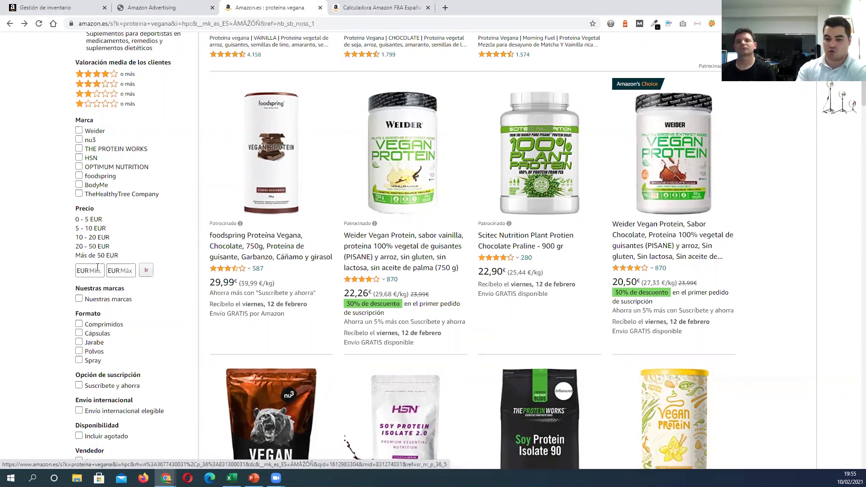
# Step: Return to the new campaign and add the pasted competitor brands as Exacta negativa keywords
pyautogui.click(172, 7)
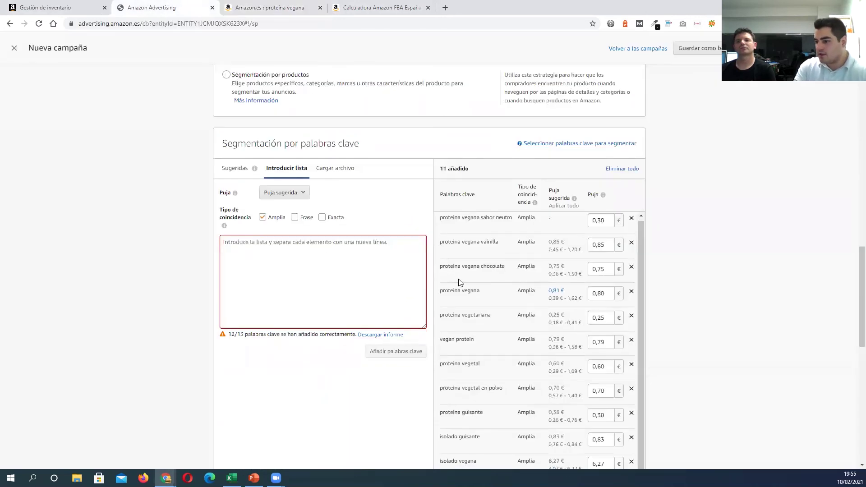
pyautogui.scroll(-8, 455, 284)
pyautogui.scroll(-3, 432, 333)
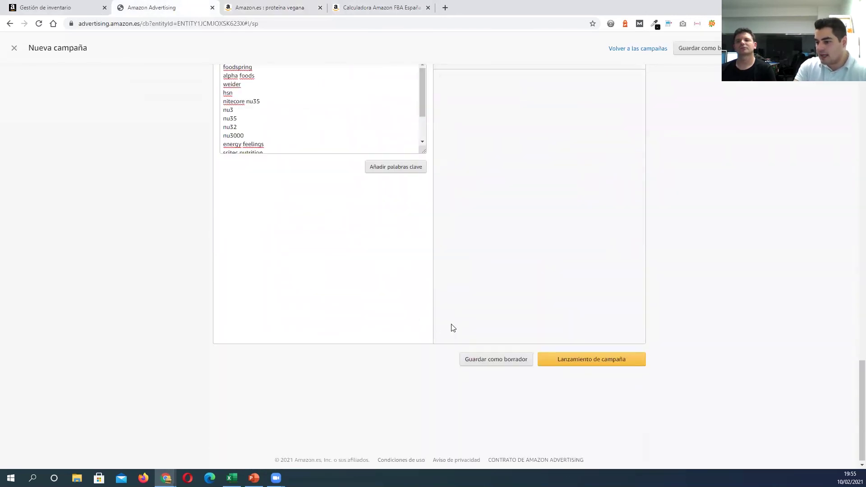
pyautogui.scroll(9, 450, 328)
pyautogui.scroll(-3, 334, 369)
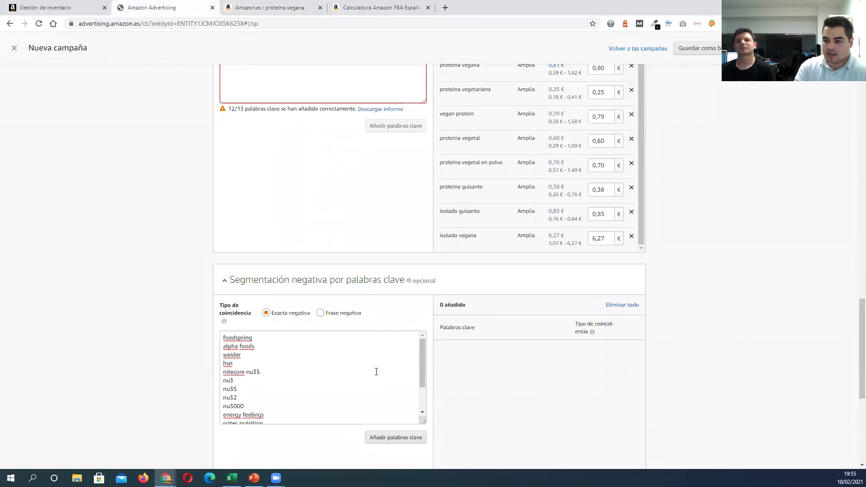
pyautogui.scroll(-5, 363, 397)
pyautogui.click(398, 349)
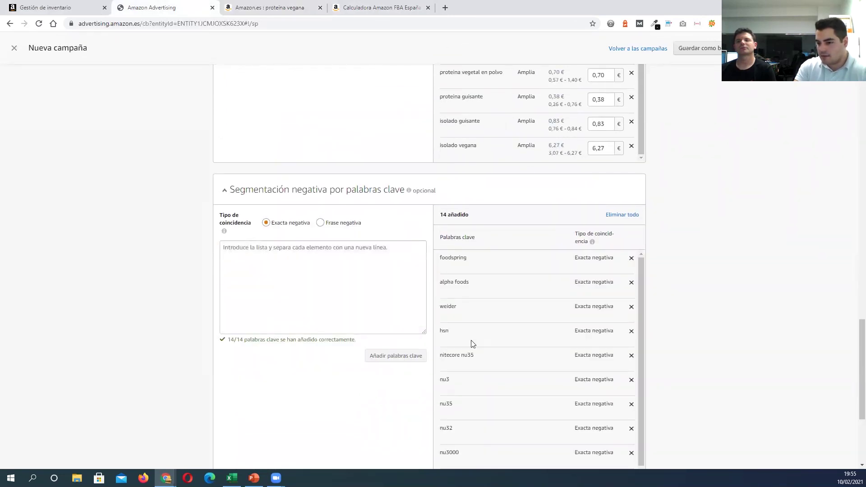
# Step: Remove all the Exacta negativa brand keywords from the negative keyword list
pyautogui.click(631, 257)
pyautogui.click(631, 258)
pyautogui.click(631, 258)
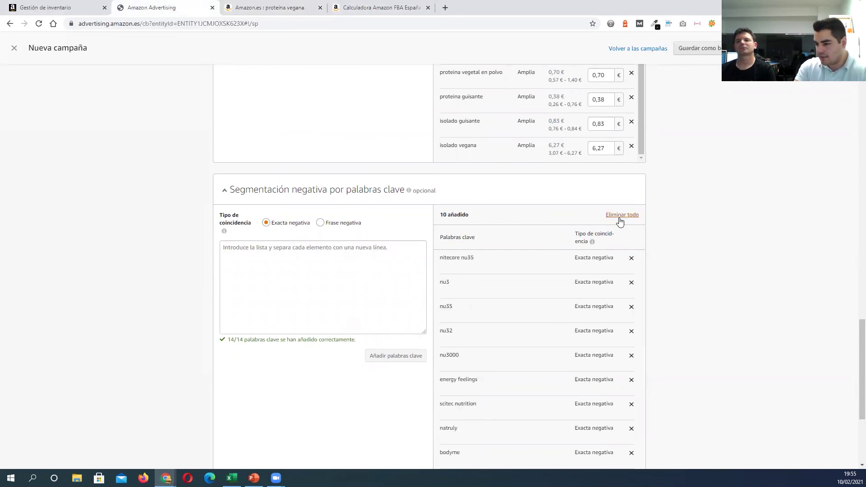
pyautogui.click(622, 215)
# Step: Enter the competitor brand list from foodspring to optimum nutrition again and add it as Frase negativa keywords
pyautogui.click(319, 269)
pyautogui.write('foodspring alpha foods weider hsn nitecore nu35 nu3 nu35 nu32 nu3000 energy feelings scitec nutrition natruly bodyme optimum nutrition')
pyautogui.click(319, 222)
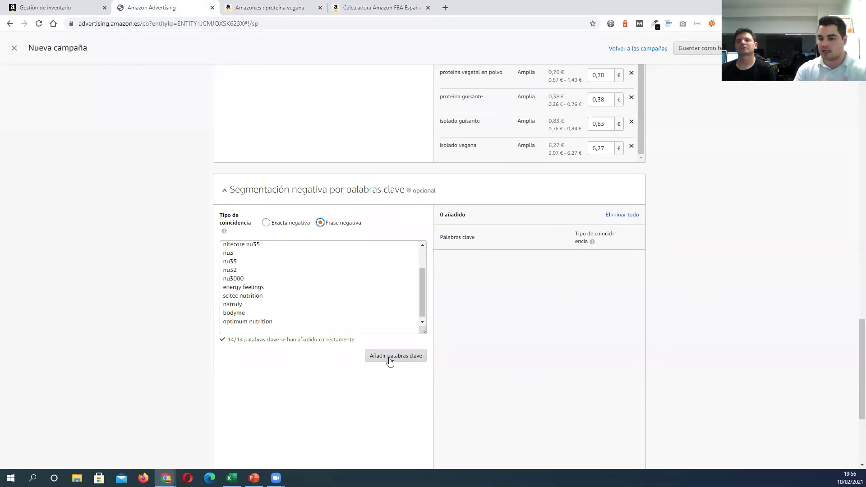
pyautogui.click(266, 319)
pyautogui.keyDown('shift'); pyautogui.click(227, 322); pyautogui.keyUp('shift')
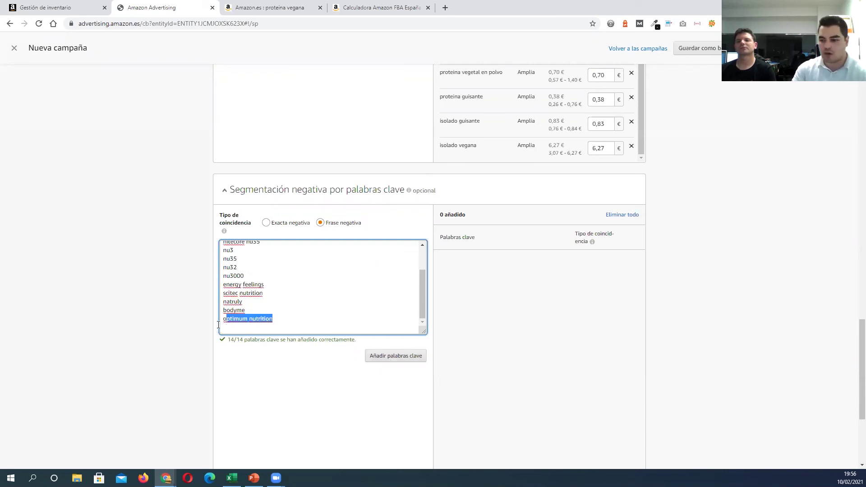
pyautogui.click(409, 360)
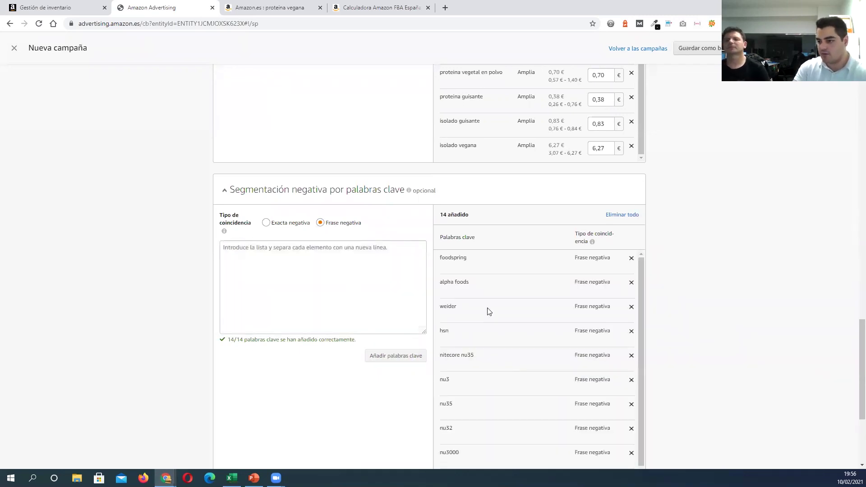
# Step: Set the bid for the keyword "isolado vegana" to 0,50 € and save it
pyautogui.scroll(-2, 489, 309)
pyautogui.scroll(5, 783, 352)
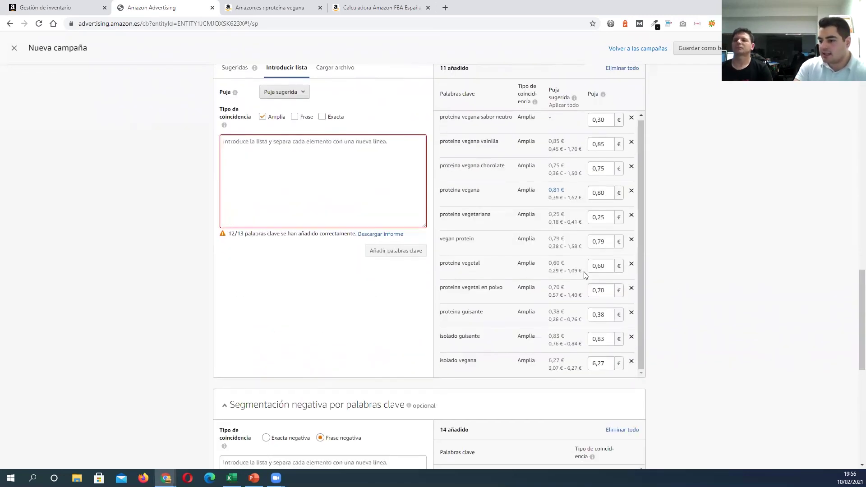
pyautogui.scroll(-2, 586, 274)
pyautogui.doubleClick(592, 284)
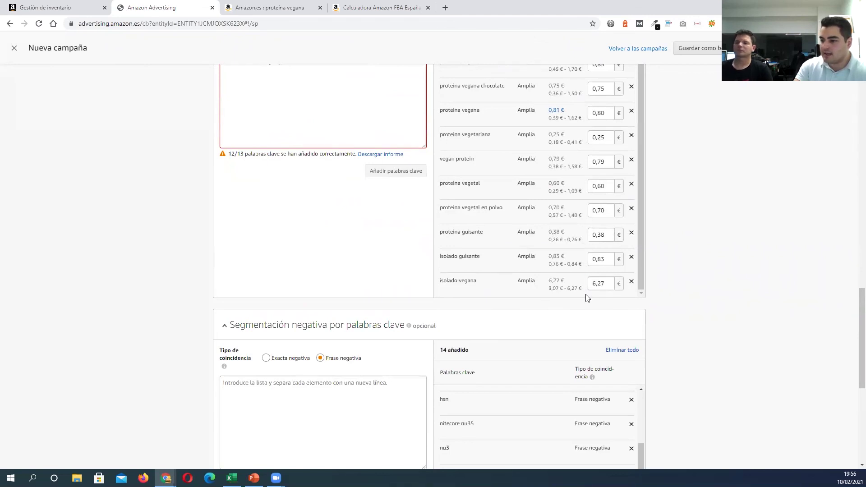
pyautogui.click(596, 284)
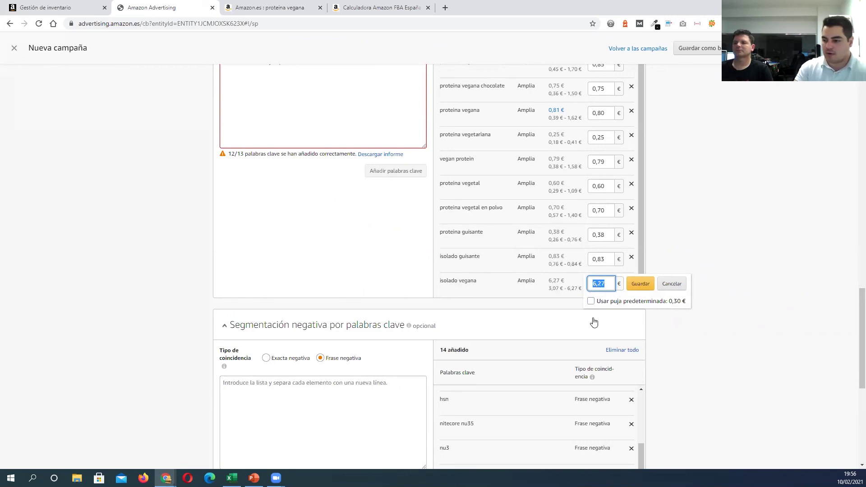
pyautogui.write('0,5')
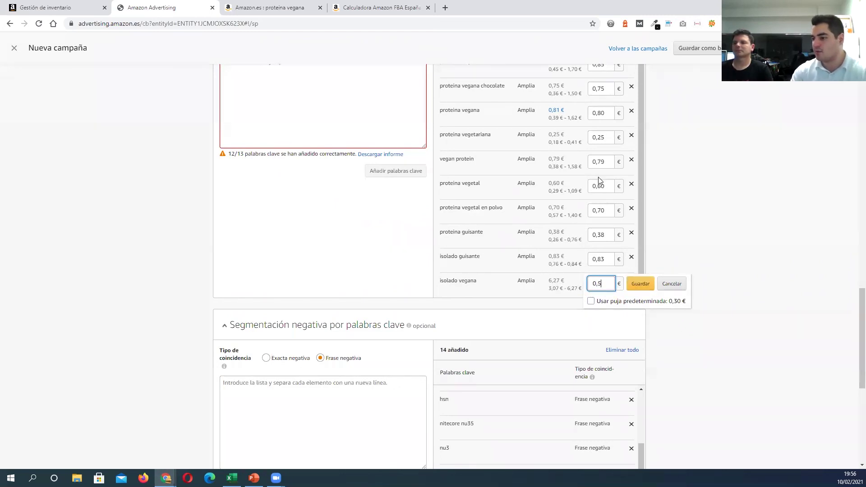
pyautogui.click(634, 288)
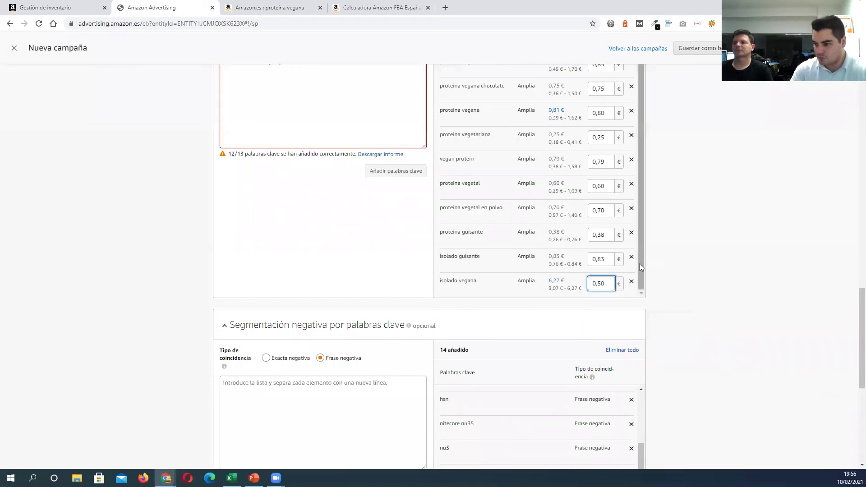
pyautogui.scroll(2, 672, 231)
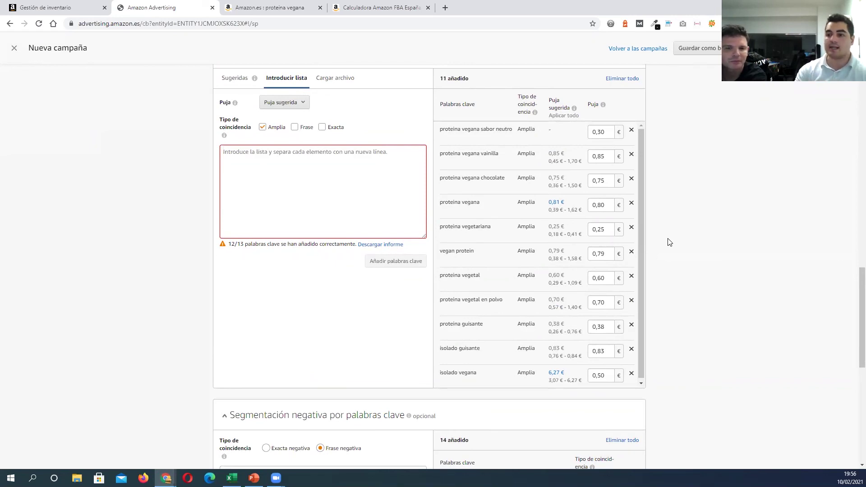
# Step: Switch to the Amazon.es vegan protein results and check why the Weider vanilla product's sponsored ad is shown
pyautogui.click(280, 16)
pyautogui.scroll(-2, 383, 247)
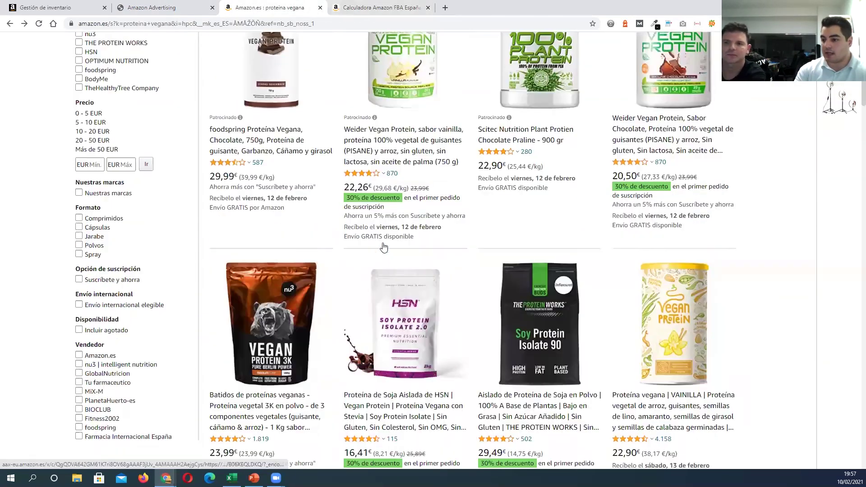
pyautogui.scroll(3, 357, 266)
pyautogui.click(359, 268)
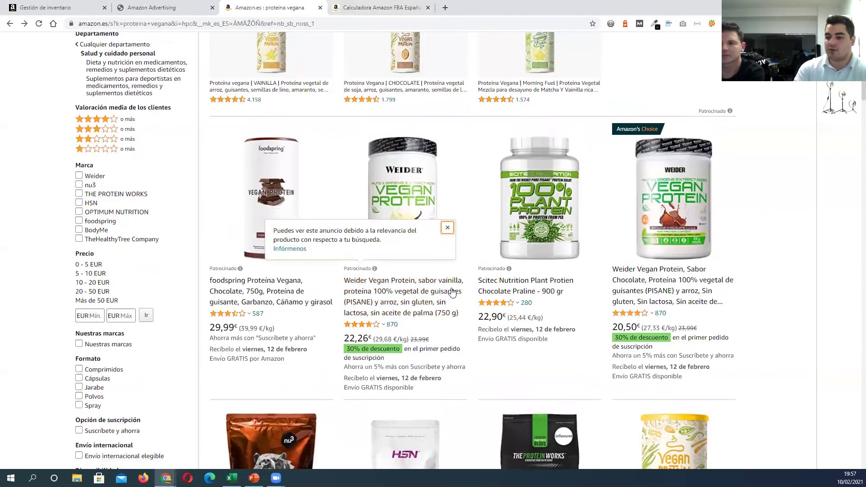
pyautogui.click(447, 227)
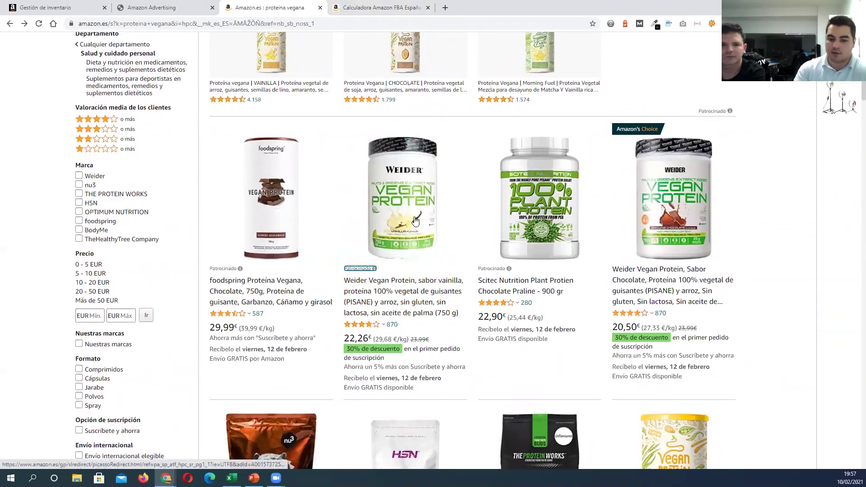
# Step: Return to the new campaign and review its keyword bids and negative keyword list
pyautogui.click(185, 7)
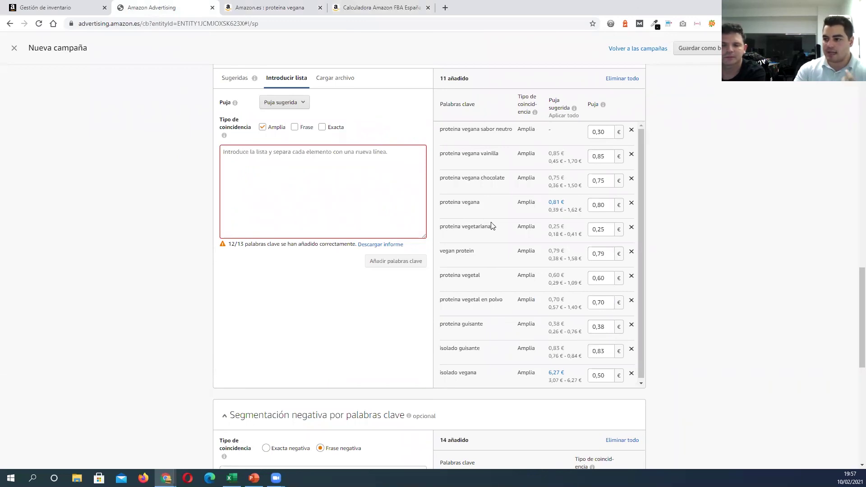
pyautogui.scroll(-1, 492, 226)
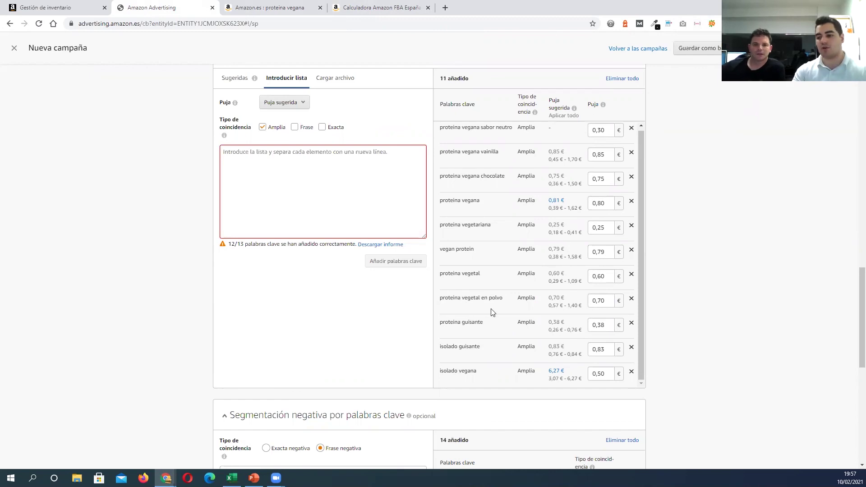
pyautogui.scroll(-9, 492, 313)
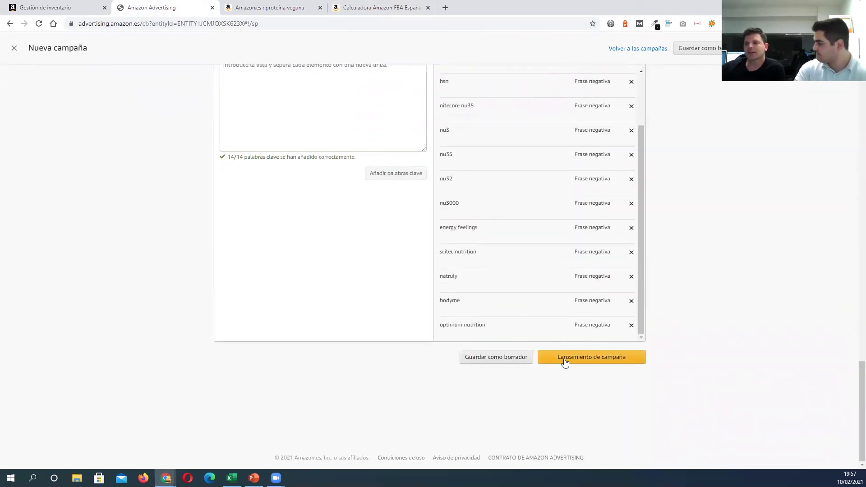
pyautogui.click(565, 361)
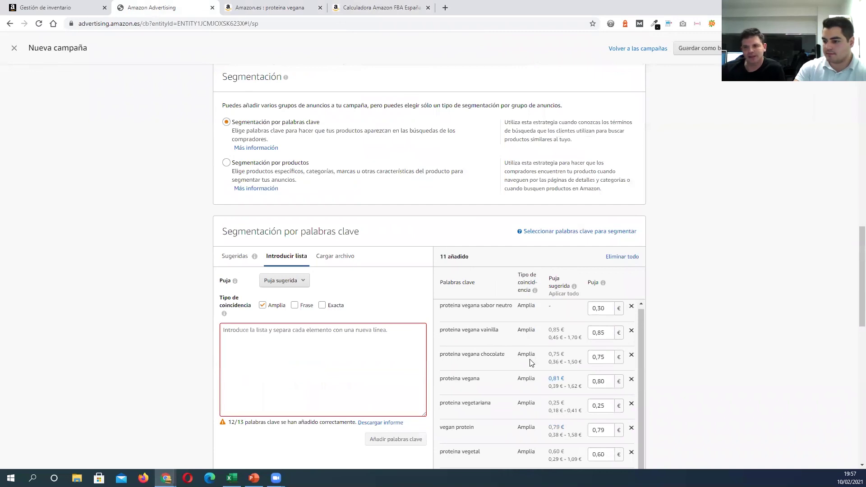
pyautogui.scroll(-2, 531, 362)
pyautogui.click(604, 243)
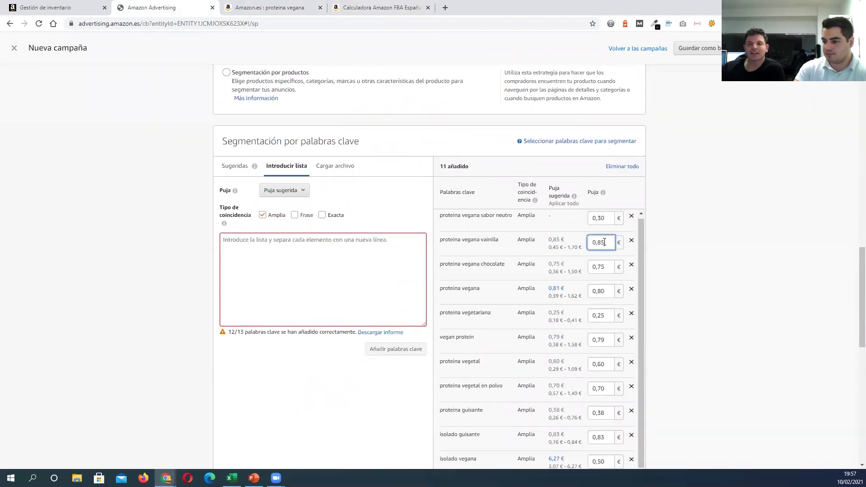
pyautogui.doubleClick(604, 242)
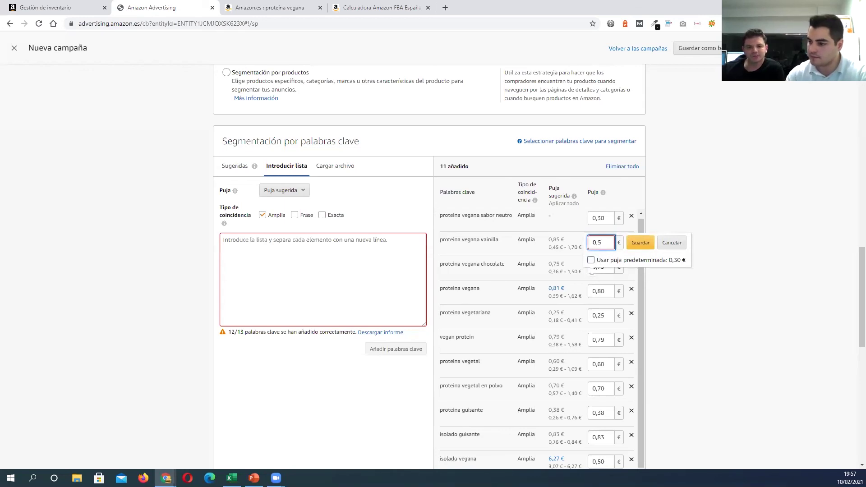
pyautogui.click(733, 273)
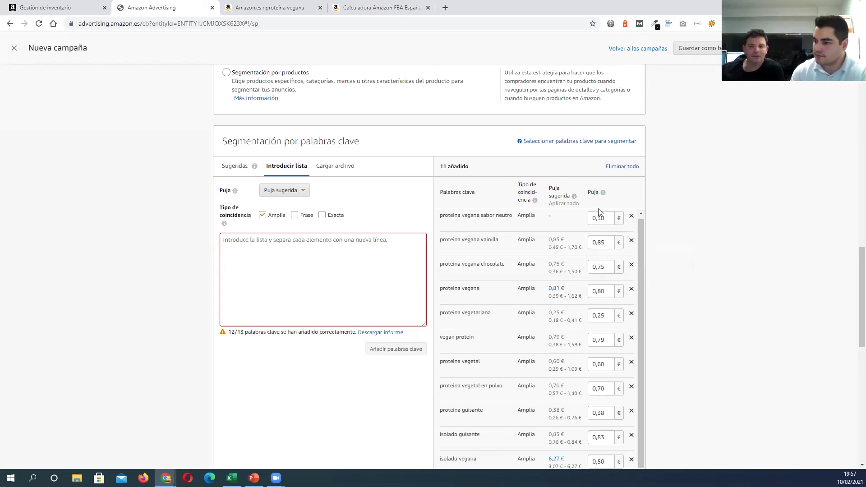
# Step: Set the bid for the keyword "proteina vegana chocolate" to 0,50 € and save it
pyautogui.click(605, 268)
pyautogui.moveTo(605, 268); pyautogui.dragTo(599, 269)
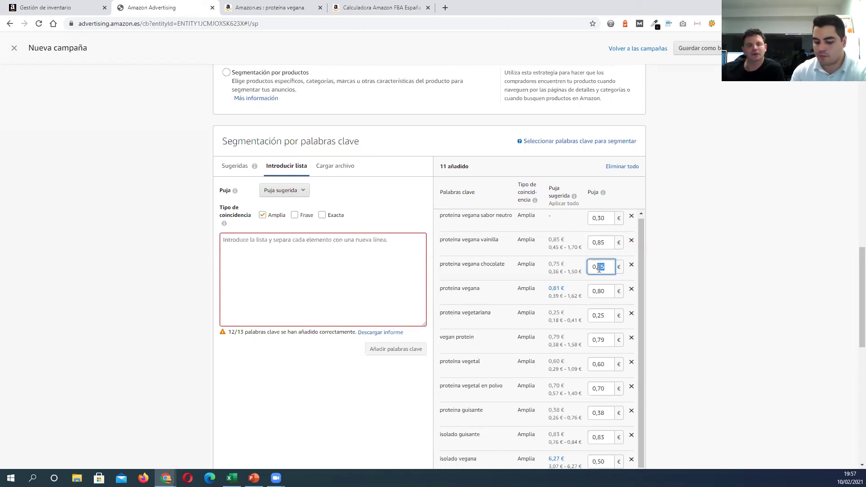
pyautogui.write('5')
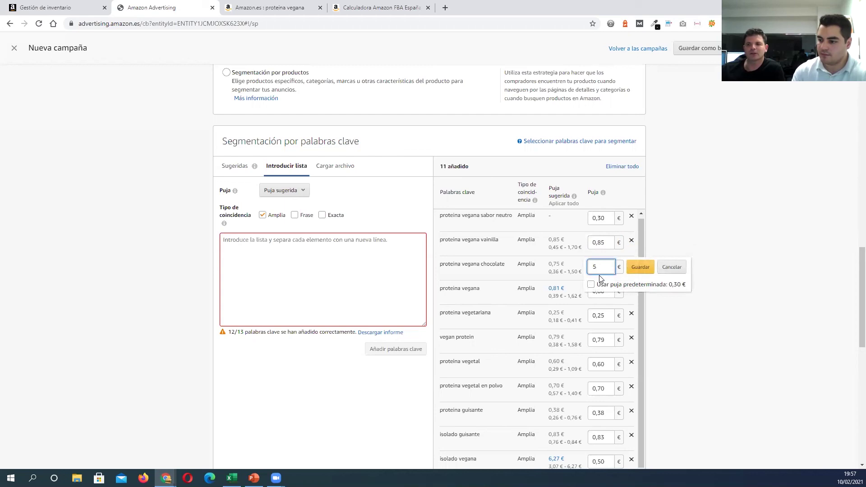
pyautogui.doubleClick(599, 270)
pyautogui.write('0.5')
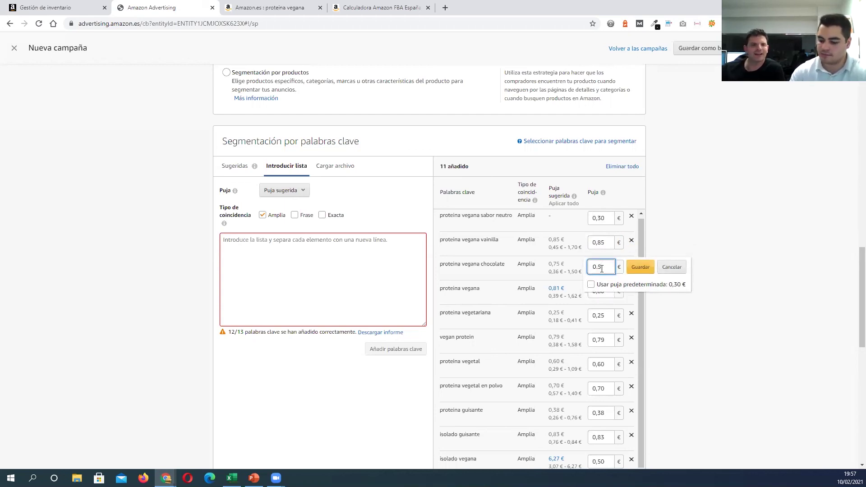
pyautogui.click(640, 267)
# Step: Set the bid for the keyword "proteina vegana" to 0,50 € and save it
pyautogui.scroll(-1, 605, 304)
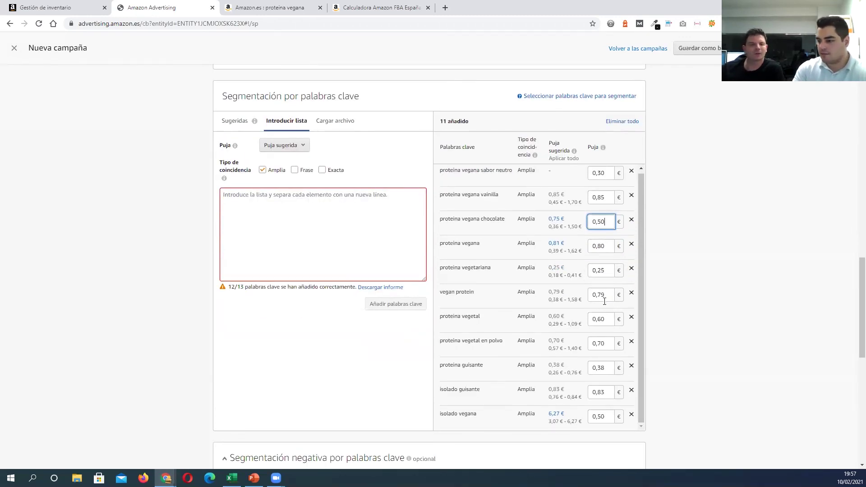
pyautogui.click(601, 248)
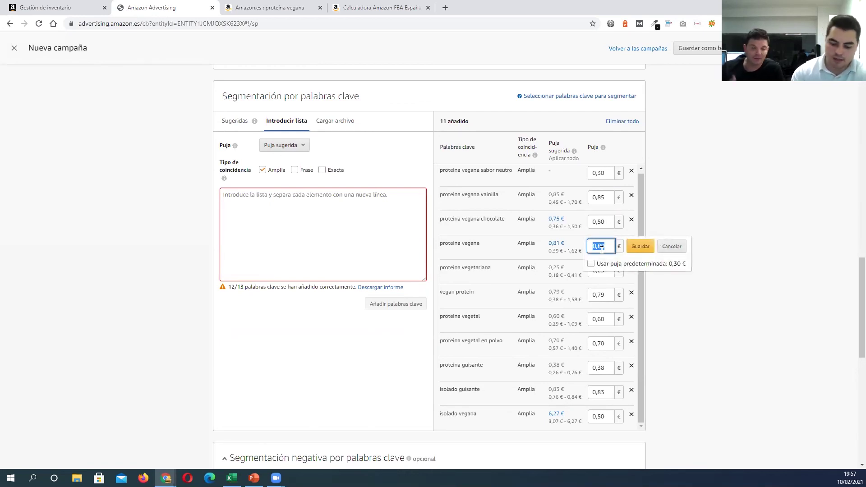
pyautogui.write('0')
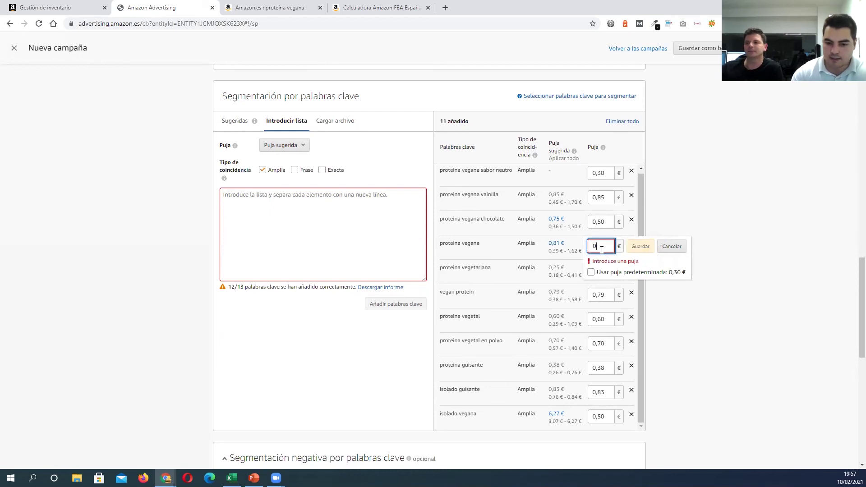
pyautogui.write(',5')
pyautogui.write('0')
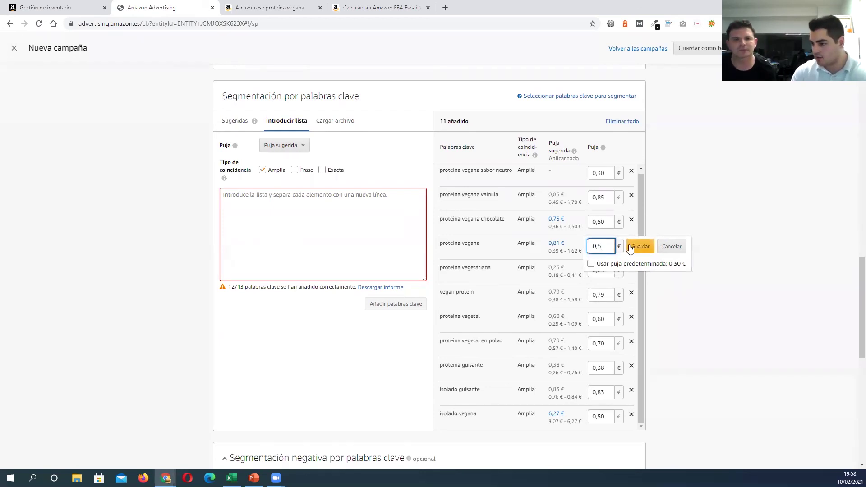
pyautogui.click(640, 245)
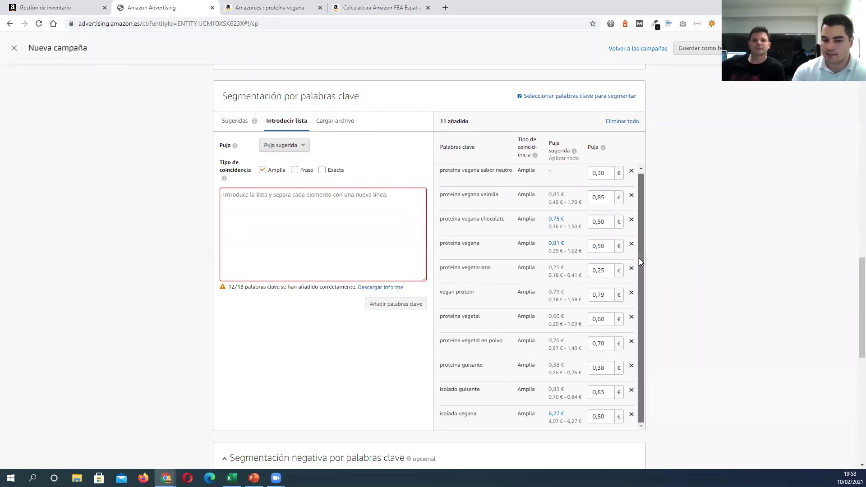
# Step: Set the bid for the keyword "vegan protein" to 0,50 € and save it
pyautogui.scroll(-1, 638, 259)
pyautogui.click(605, 251)
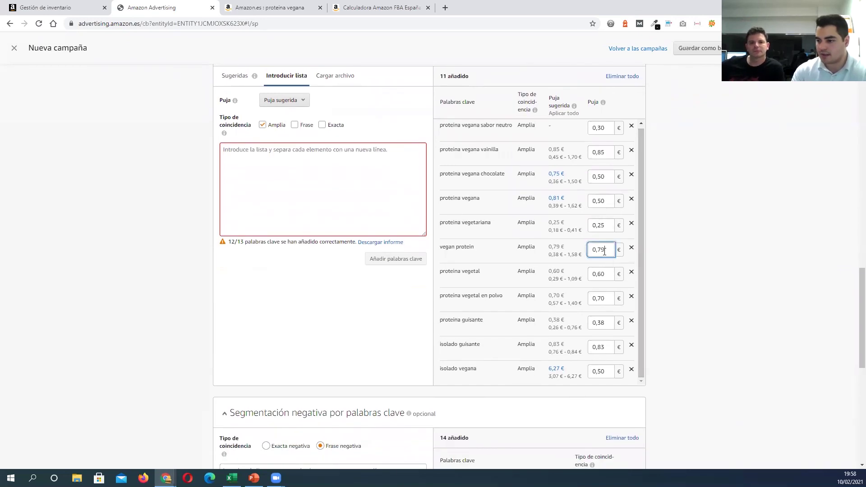
pyautogui.click(605, 251)
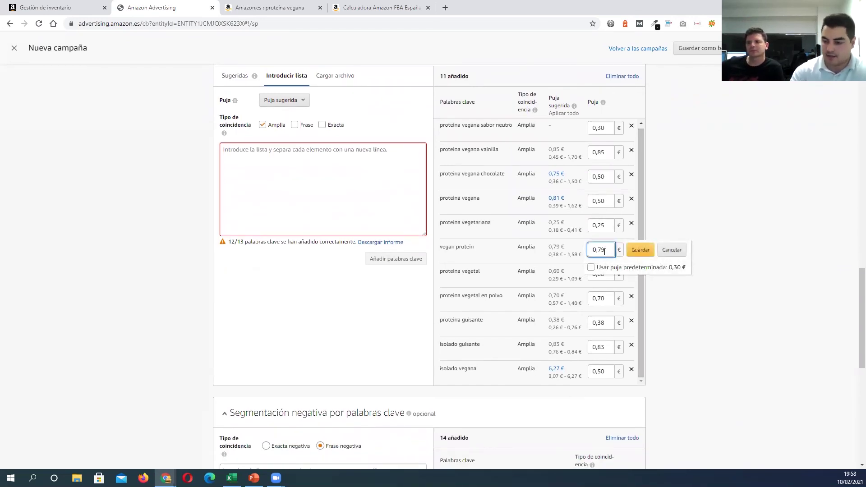
pyautogui.click(639, 249)
# Step: Set the bids for "isolado guisante" and "proteina vegetal en polvo" to 0,50 € each, saving both
pyautogui.click(607, 350)
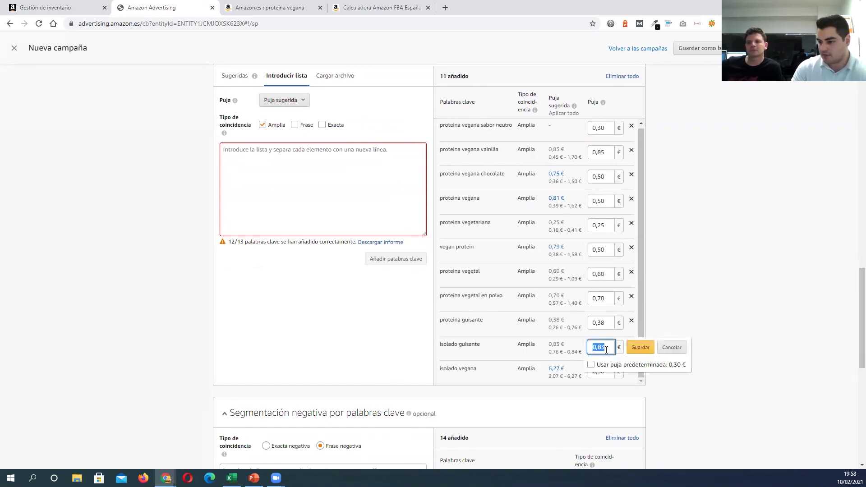
pyautogui.write('0,5')
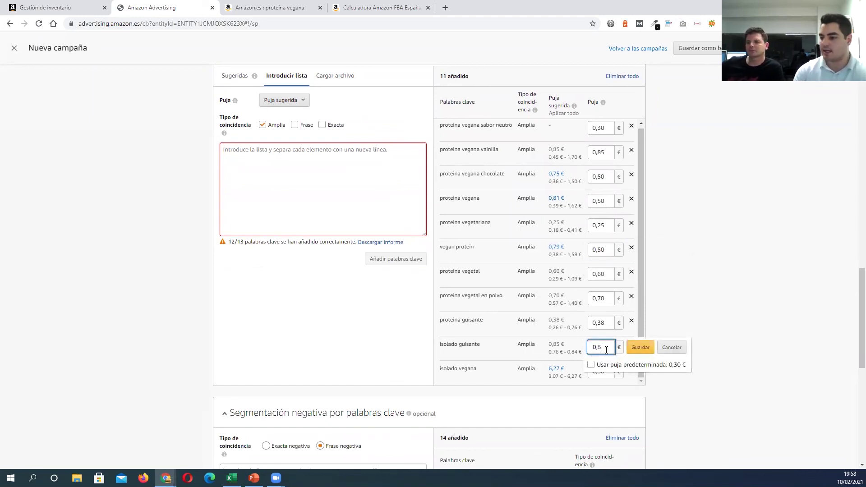
pyautogui.click(637, 349)
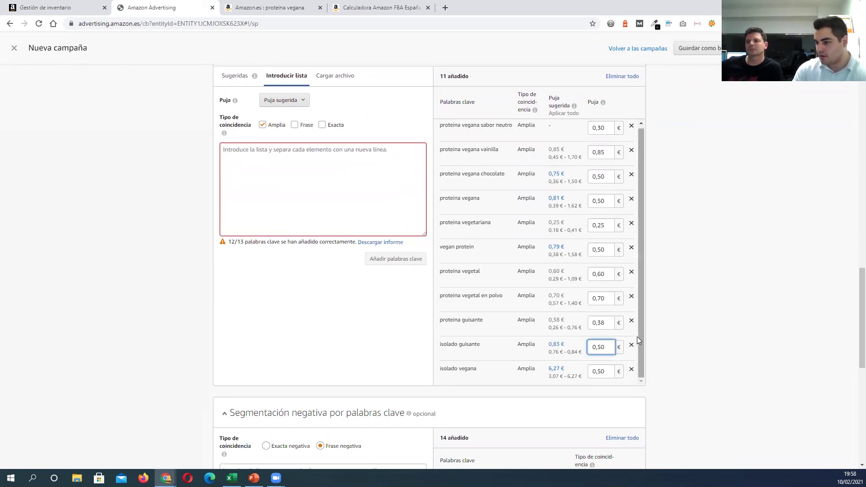
pyautogui.click(608, 298)
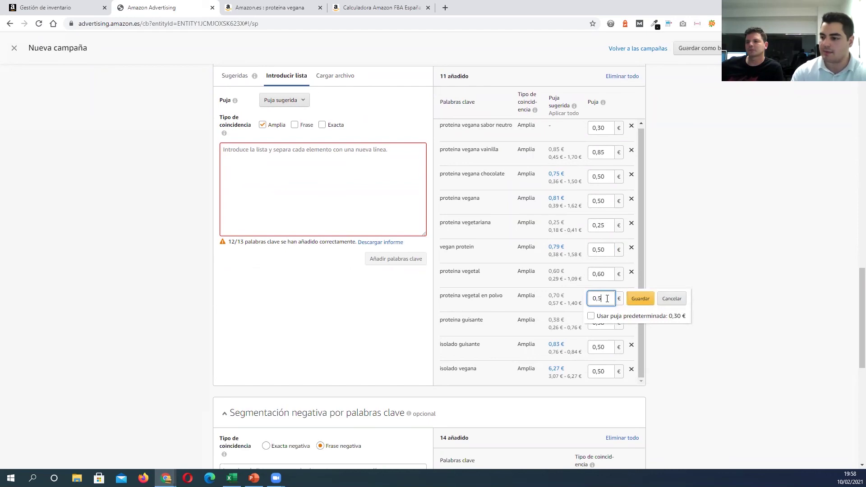
pyautogui.click(641, 299)
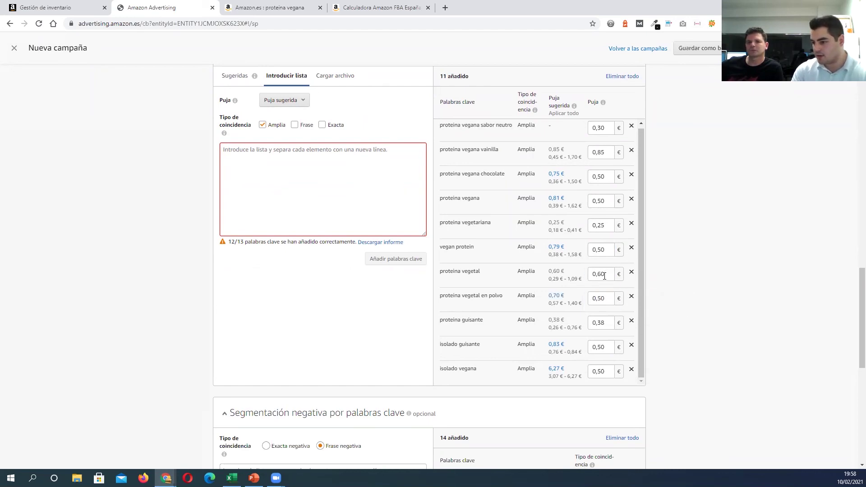
# Step: Set the bid for the keyword "proteina vegetal" to 0,50 € and save it
pyautogui.click(603, 274)
pyautogui.doubleClick(603, 275)
pyautogui.click(604, 276)
pyautogui.doubleClick(604, 276)
pyautogui.write('0,50')
pyautogui.click(640, 275)
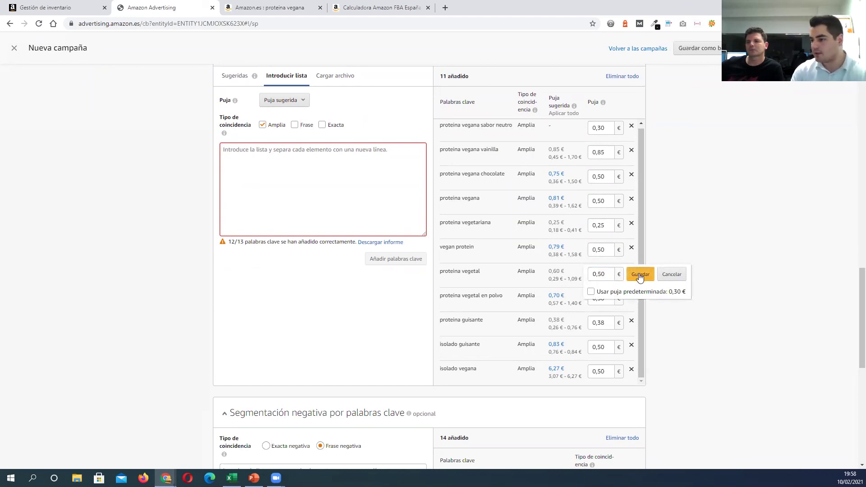
# Step: Set the bid for the keyword "proteina vegana vainilla" to 0,50 € and save it
pyautogui.doubleClick(604, 153)
pyautogui.click(604, 152)
pyautogui.press('BackSpace')
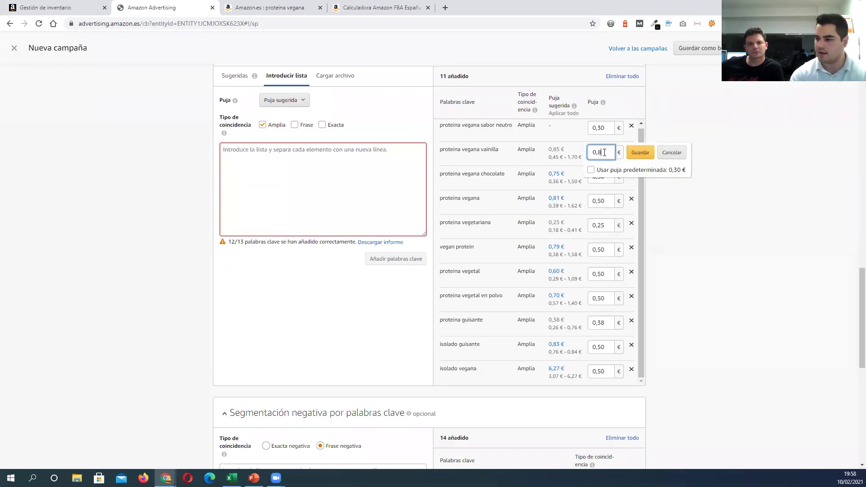
pyautogui.click(640, 152)
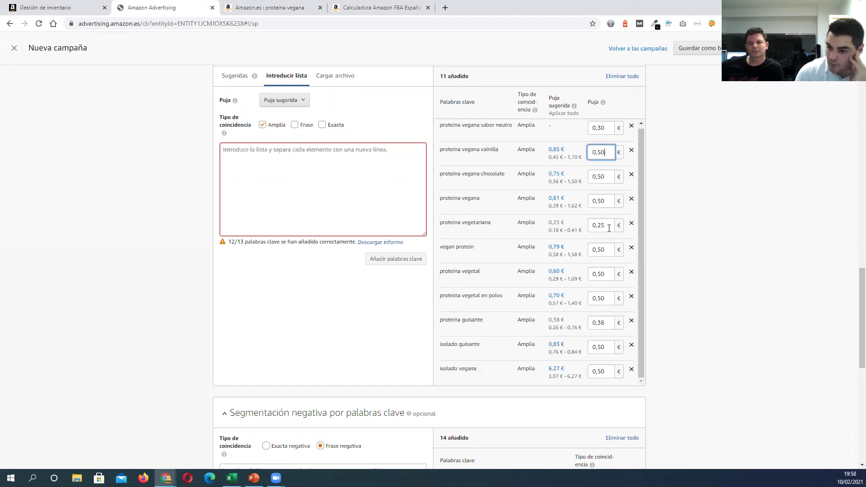
pyautogui.click(642, 242)
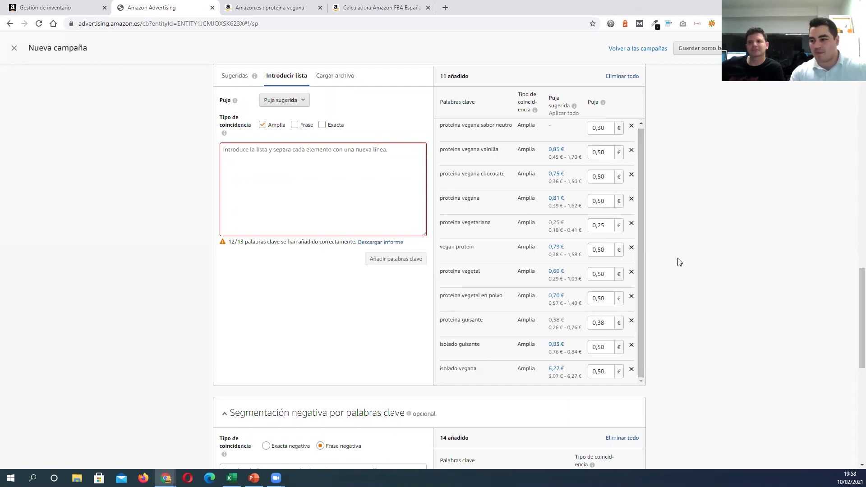
# Step: Launch the new campaign with its current keywords and negative keywords
pyautogui.scroll(-2, 678, 261)
pyautogui.scroll(1, 679, 262)
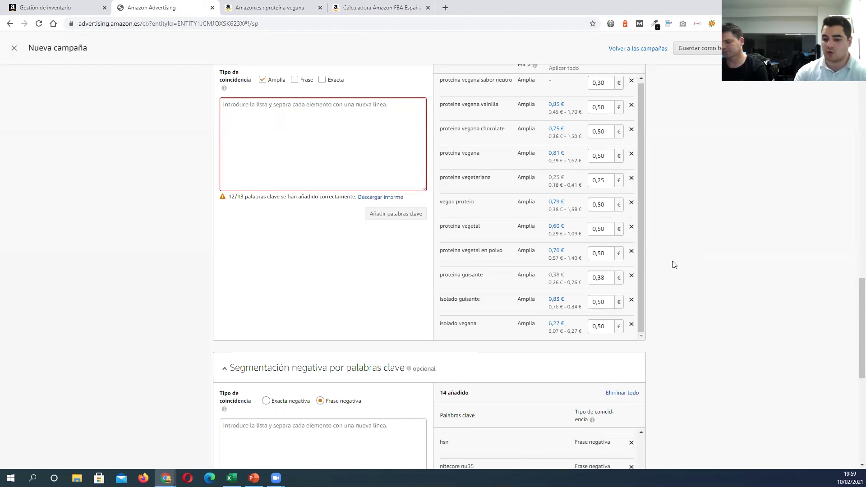
pyautogui.scroll(-1, 659, 233)
pyautogui.scroll(-8, 659, 233)
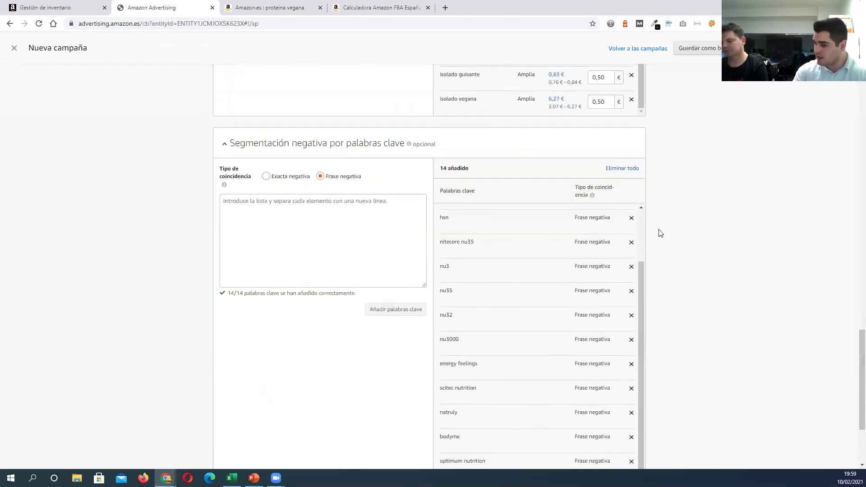
pyautogui.moveTo(644, 226); pyautogui.dragTo(662, 304)
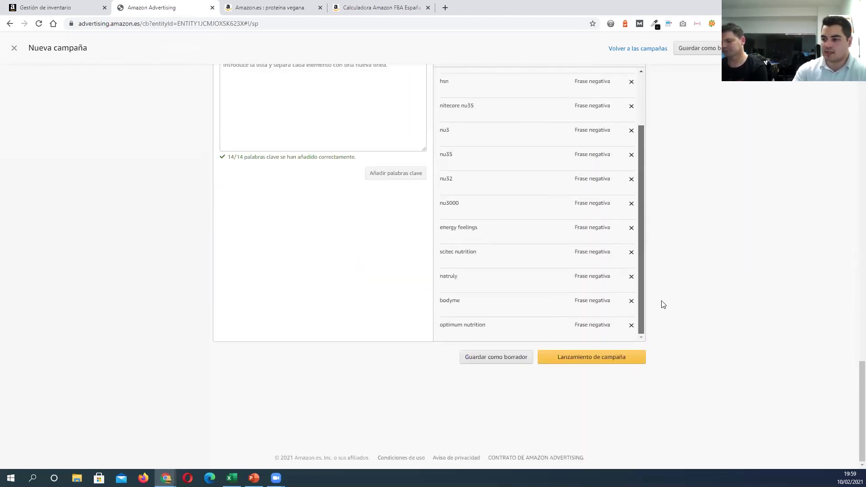
pyautogui.click(601, 363)
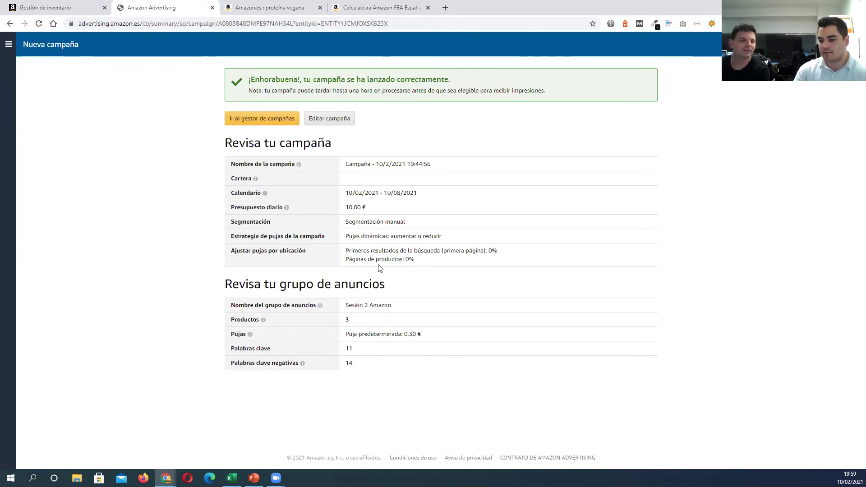
# Step: Go to the campaign manager and look at the list of all campaigns
pyautogui.click(257, 121)
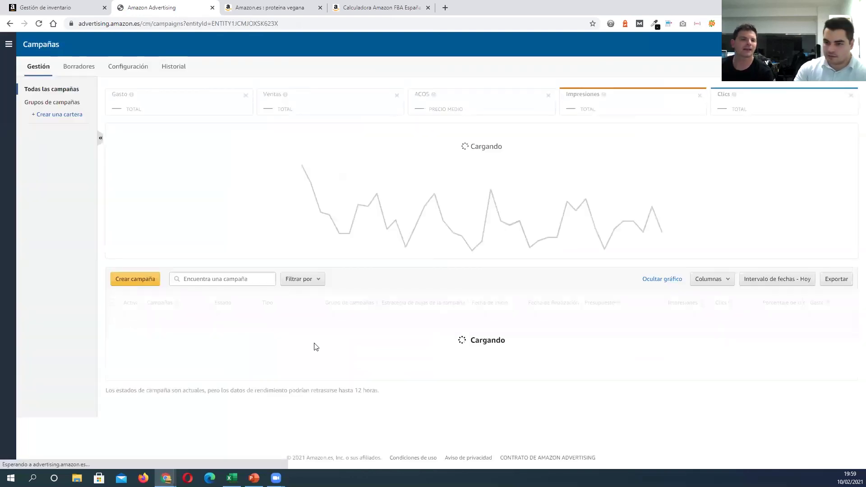
pyautogui.scroll(-1, 412, 353)
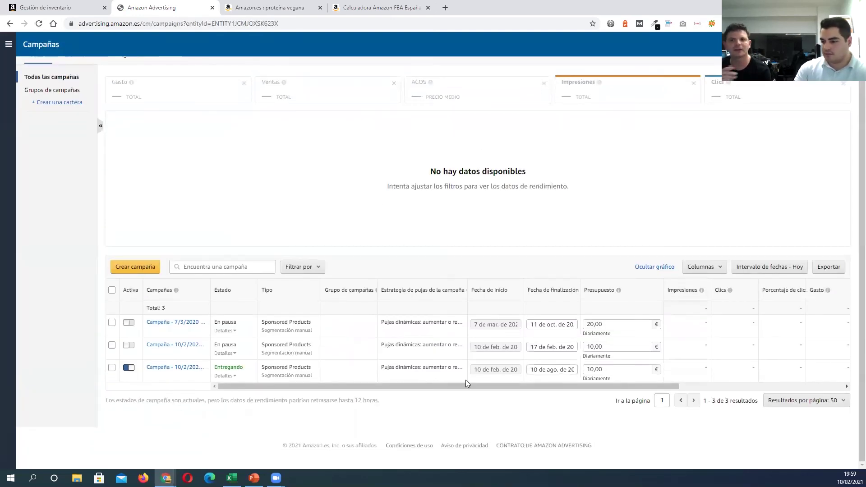
# Step: Go back to the Seller Central inventory page and look at the Stores and advertising options
pyautogui.moveTo(470, 388); pyautogui.dragTo(305, 417)
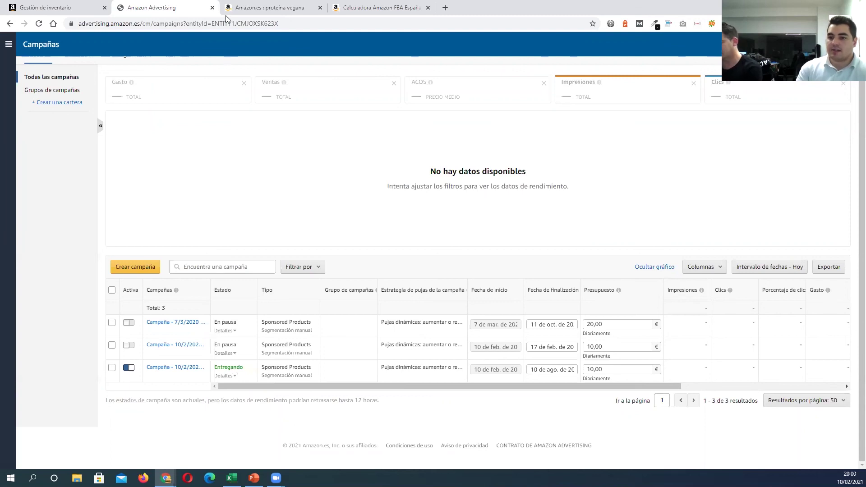
pyautogui.click(61, 4)
pyautogui.moveTo(220, 68)
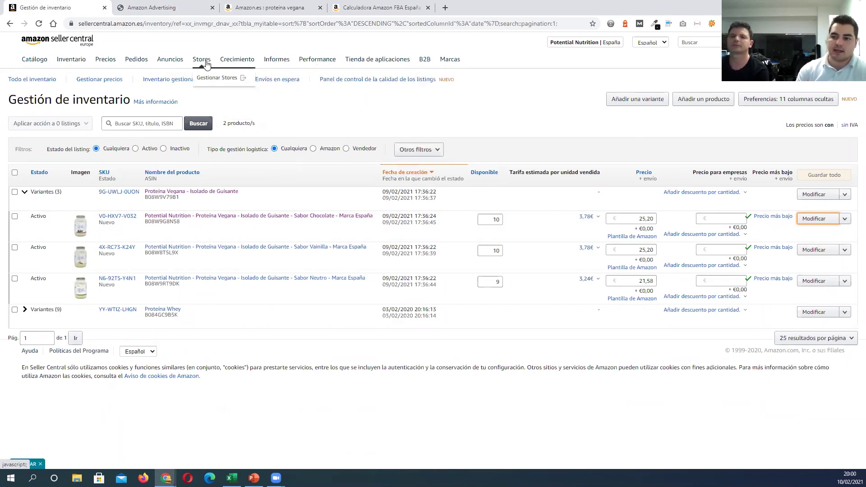
pyautogui.moveTo(170, 60)
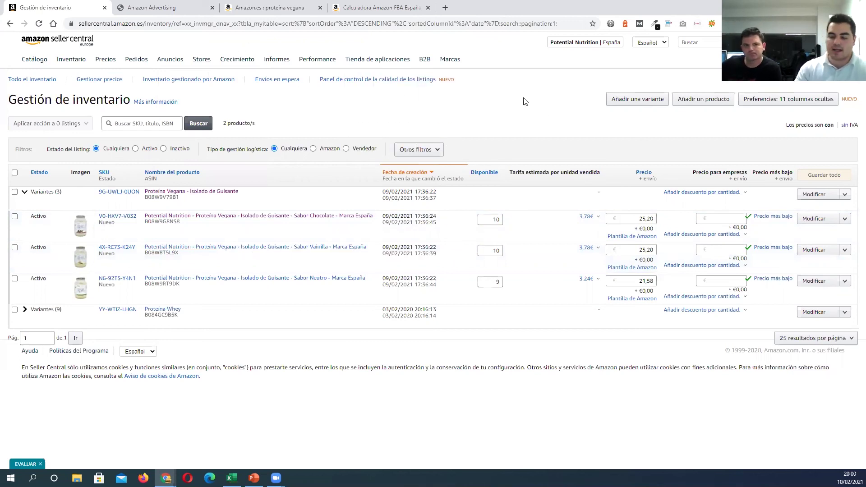
# Step: Switch to the Amazon logistics pricing page and view the fulfilment fee calculator for large-size products
pyautogui.click(366, 8)
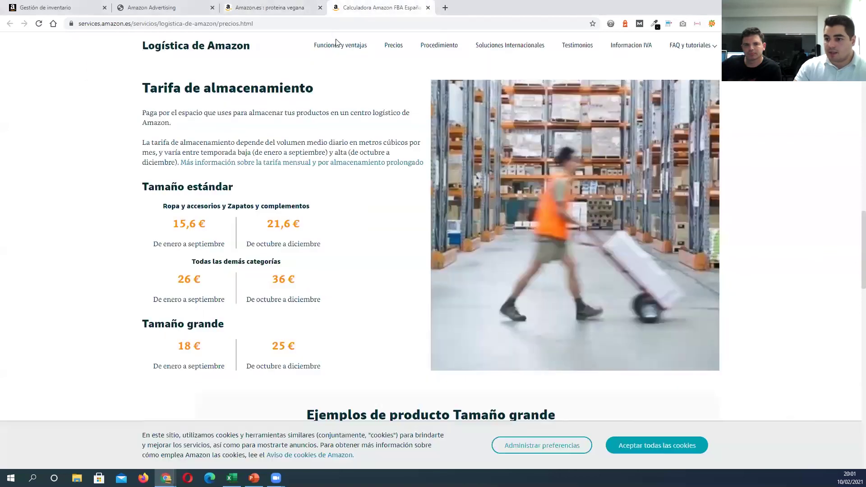
pyautogui.scroll(-1, 382, 261)
pyautogui.scroll(4, 424, 377)
pyautogui.scroll(6, 423, 378)
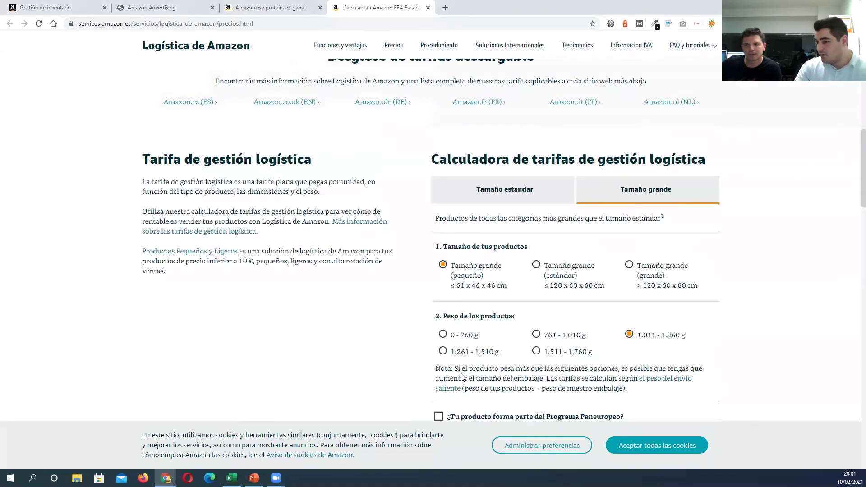
pyautogui.click(787, 141)
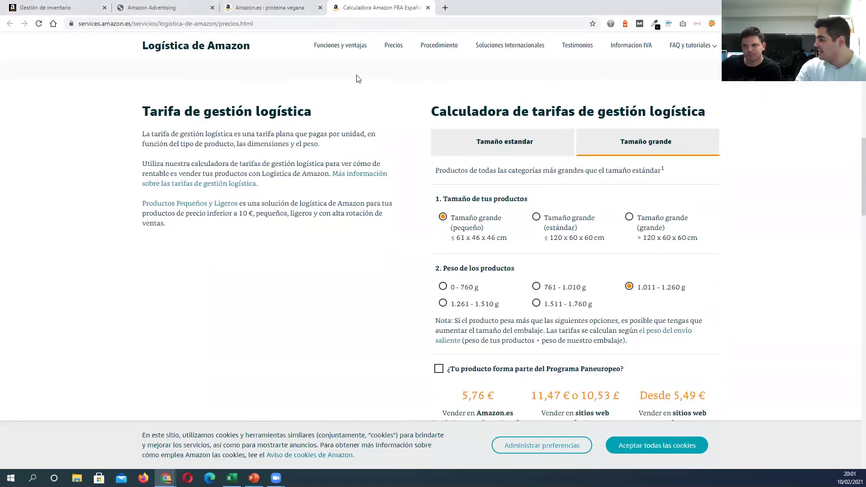
# Step: Repeat the Amazon.es search for "proteina vegana" in Salud y cuidado personal and look through the product results
pyautogui.click(136, 5)
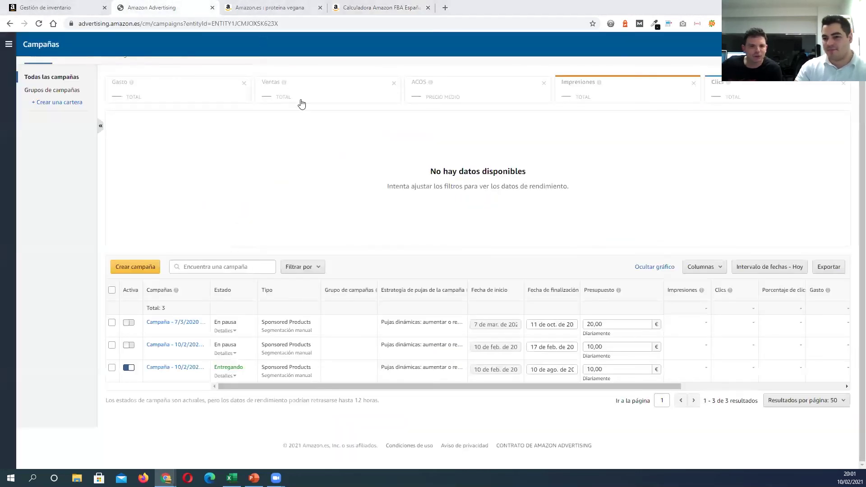
pyautogui.click(252, 8)
pyautogui.scroll(1, 502, 276)
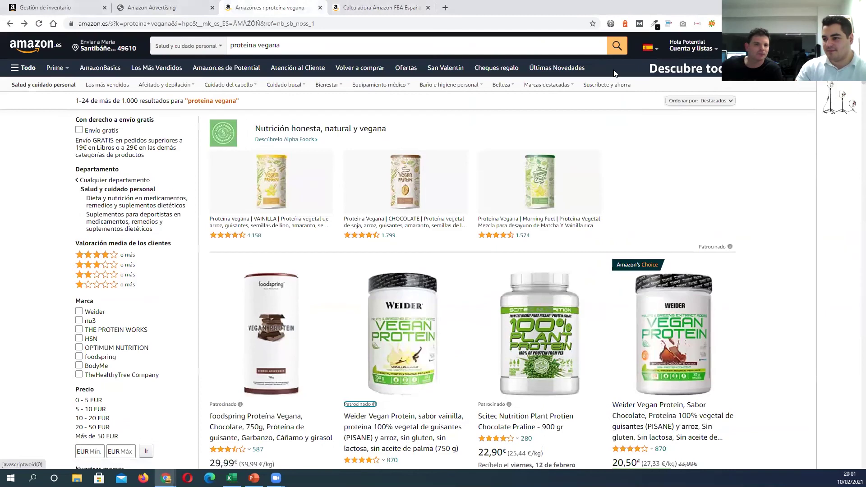
pyautogui.click(617, 45)
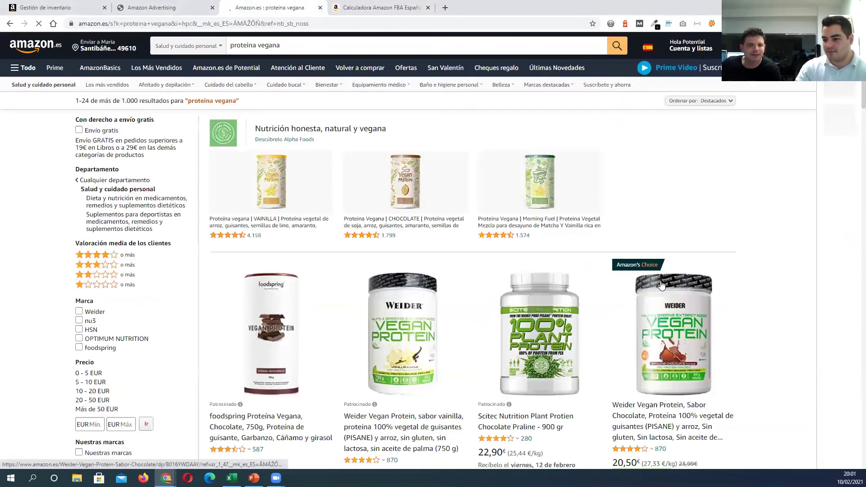
pyautogui.scroll(-10, 662, 284)
pyautogui.scroll(-3, 662, 284)
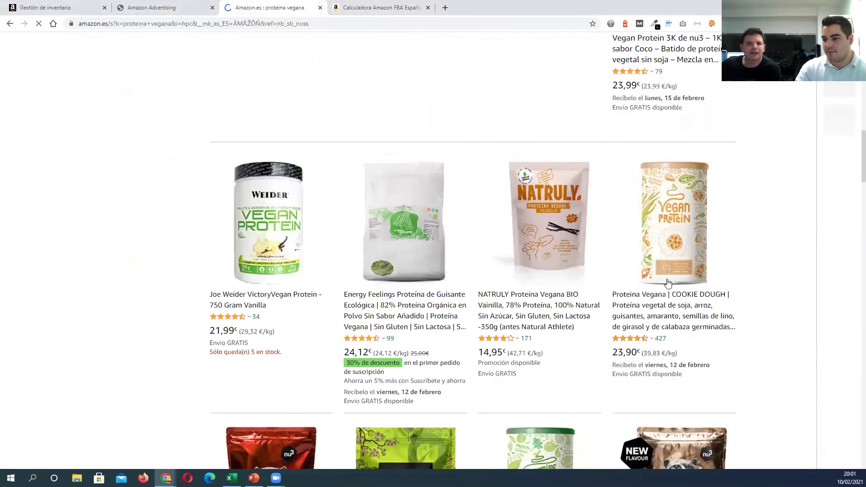
# Step: Return to the list of all campaigns in Amazon Advertising
pyautogui.click(381, 7)
pyautogui.click(164, 7)
pyautogui.click(45, 8)
pyautogui.click(191, 9)
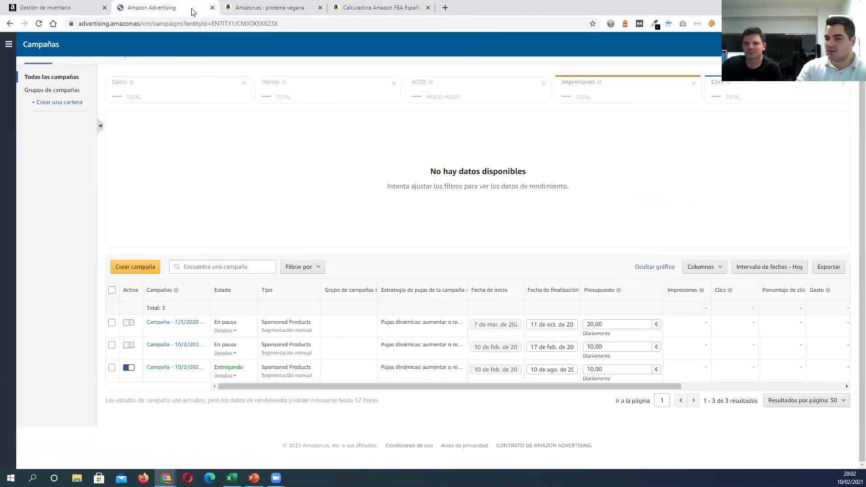